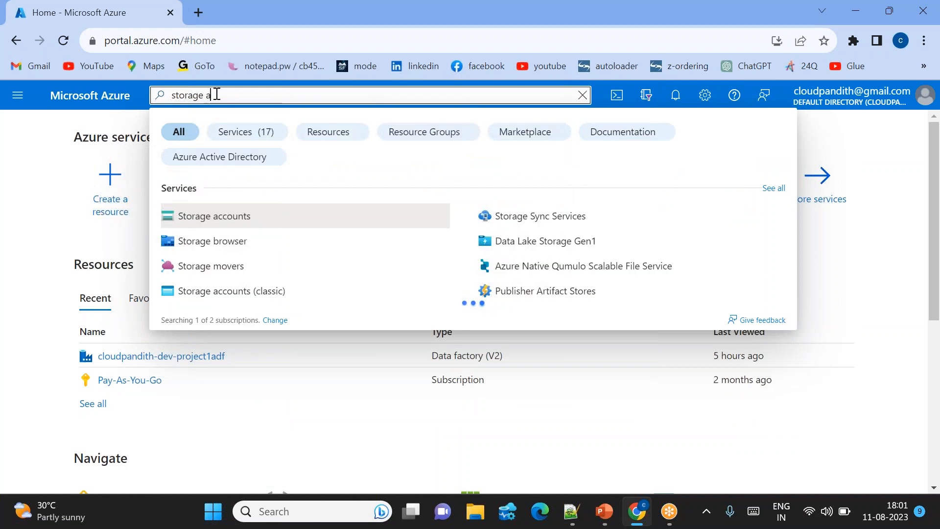
Start creating a storage account and add a new resource group named cloudpandith-dev-rg1 for it.
{"action": "left_click", "coordinate": [223, 217]}
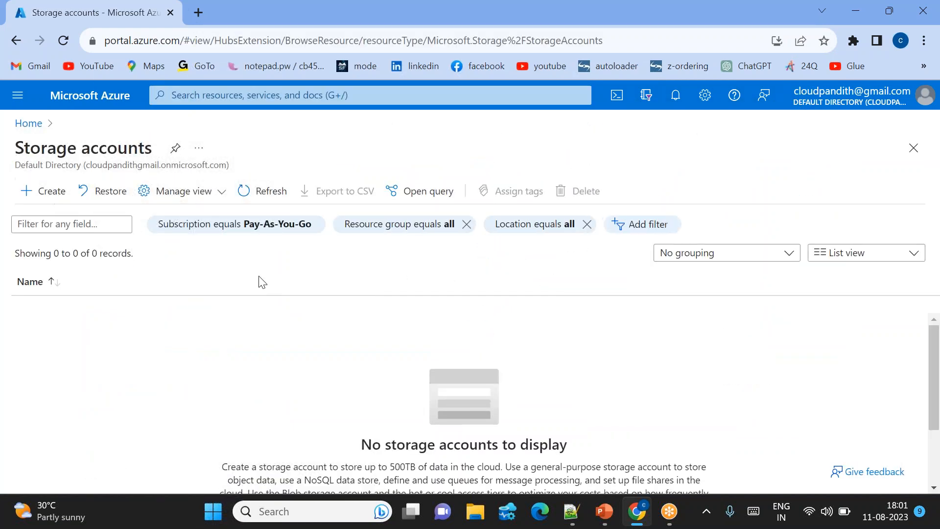
{"action": "left_click", "coordinate": [43, 191]}
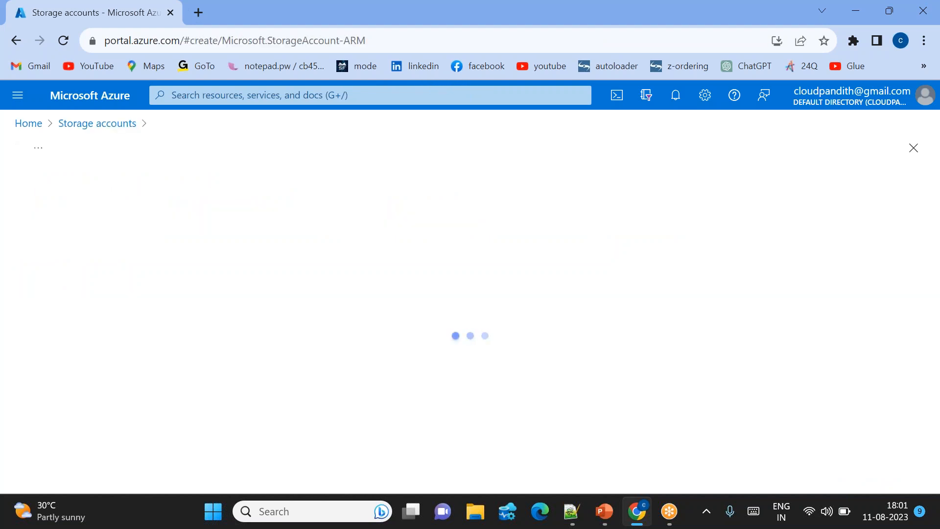
{"action": "scroll", "coordinate": [465, 318], "scroll_direction": "down", "scroll_amount": 2}
{"action": "left_click", "coordinate": [228, 336]}
{"action": "type", "text": "cloudpand"}
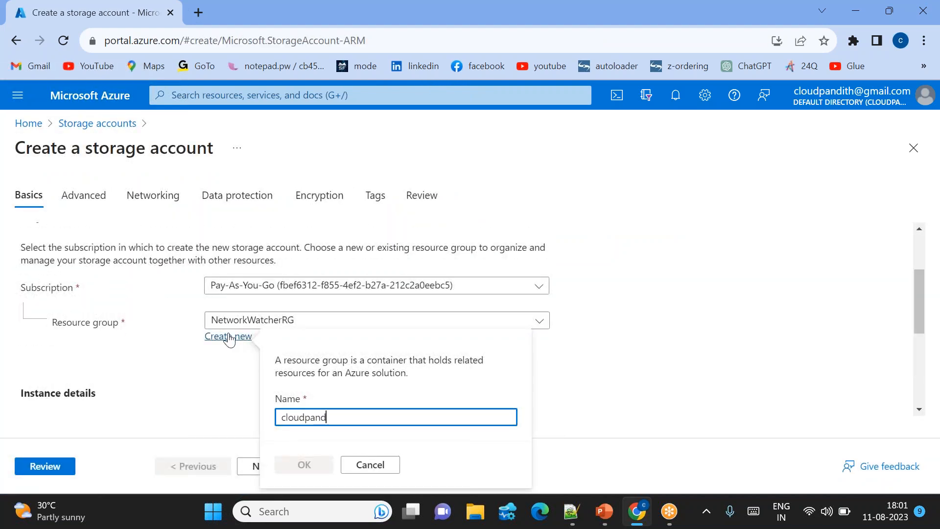
{"action": "type", "text": "oth"}
{"action": "key", "text": "BackSpace"}
{"action": "key", "text": "BackSpace"}
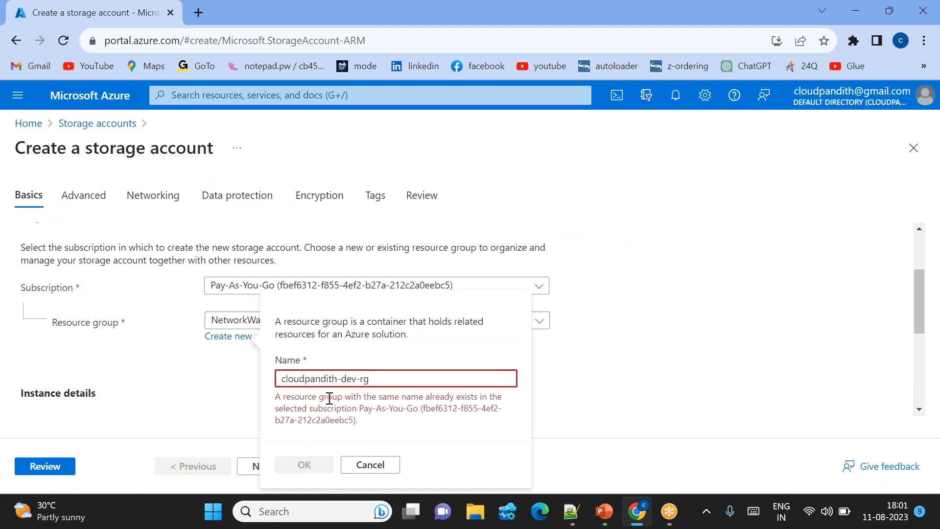
{"action": "type", "text": "1"}
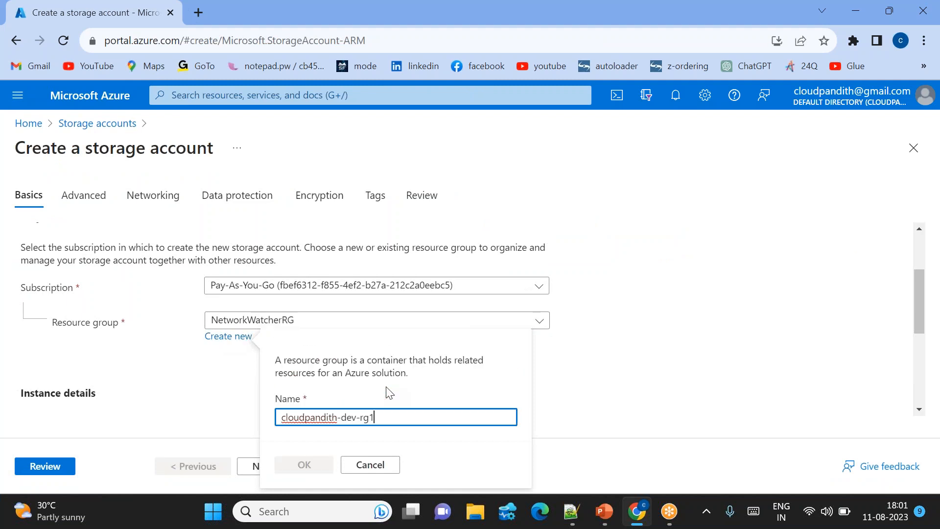
{"action": "left_click", "coordinate": [304, 464]}
Name the storage account cloudpandithsrcblob1, then review and deploy it.
{"action": "scroll", "coordinate": [279, 403], "scroll_direction": "down", "scroll_amount": 1}
{"action": "left_click", "coordinate": [242, 372]}
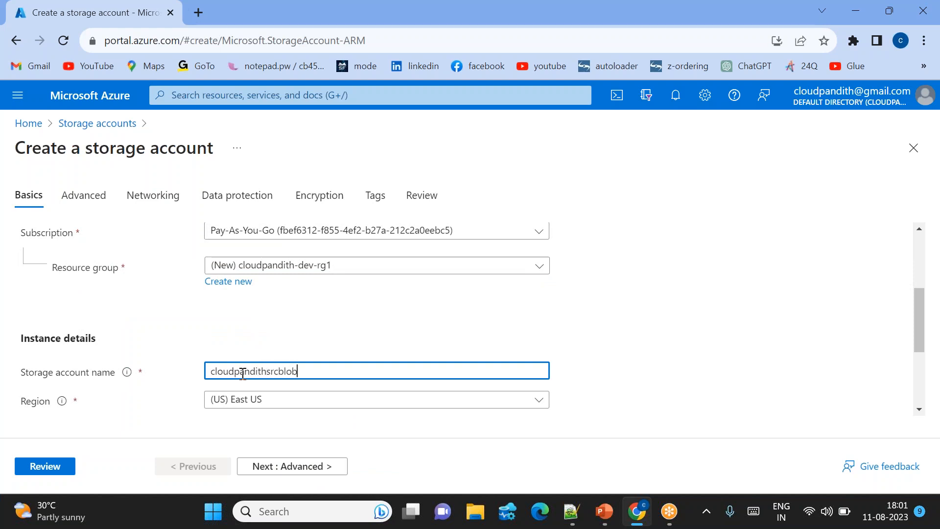
{"action": "left_click", "coordinate": [326, 330]}
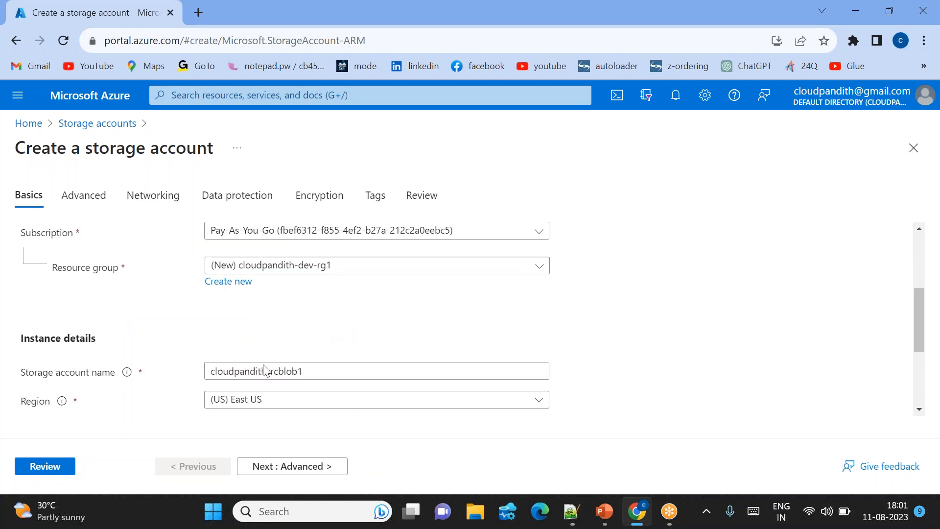
{"action": "left_click", "coordinate": [57, 468]}
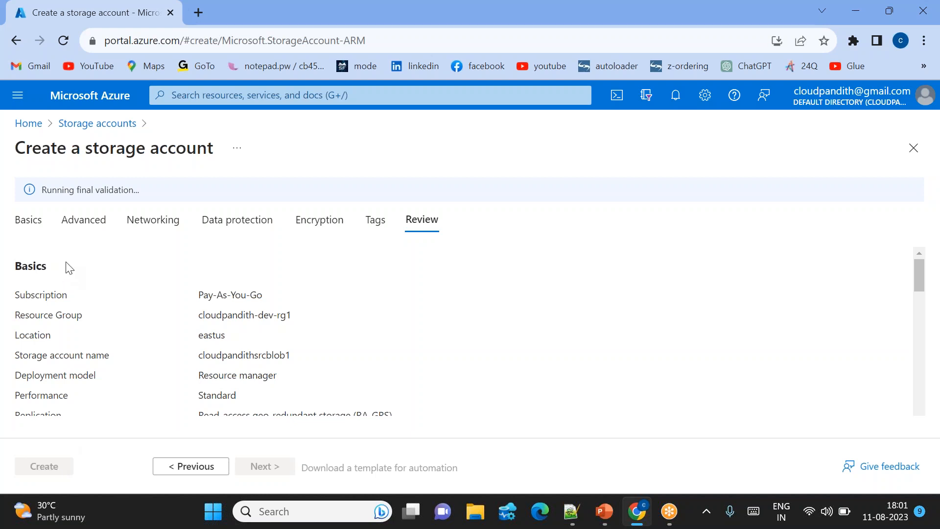
{"action": "left_click", "coordinate": [42, 468]}
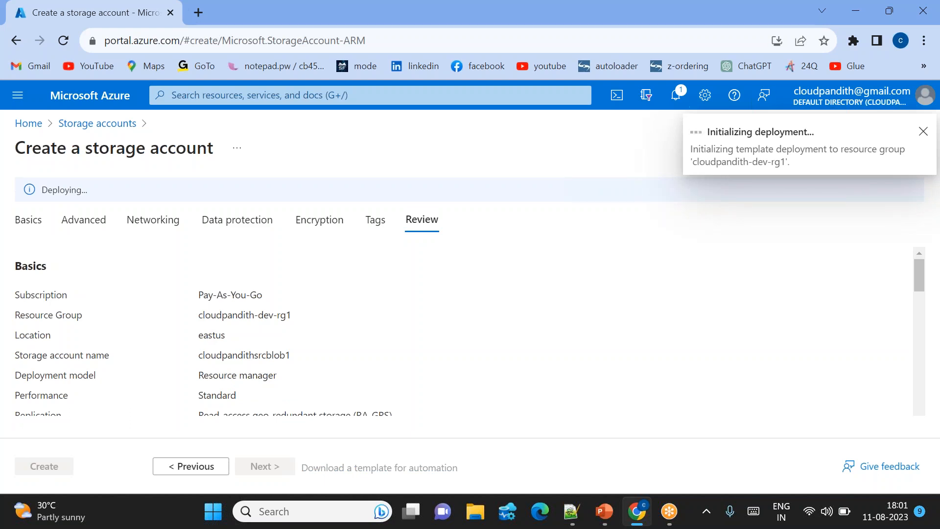
Open the Azure portal in a new browser tab and start creating another storage account.
{"action": "left_click", "coordinate": [198, 12]}
{"action": "type", "text": "porta"}
{"action": "key", "text": "Return"}
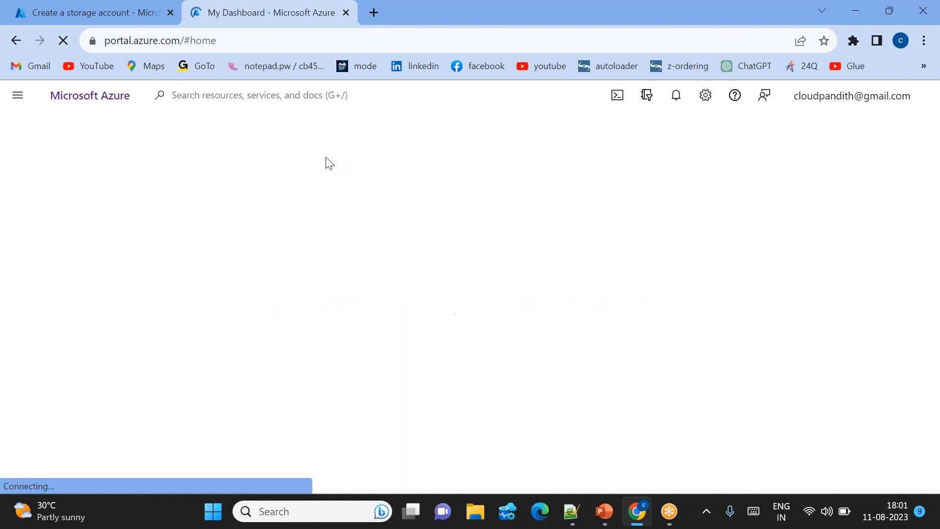
{"action": "left_click", "coordinate": [229, 90]}
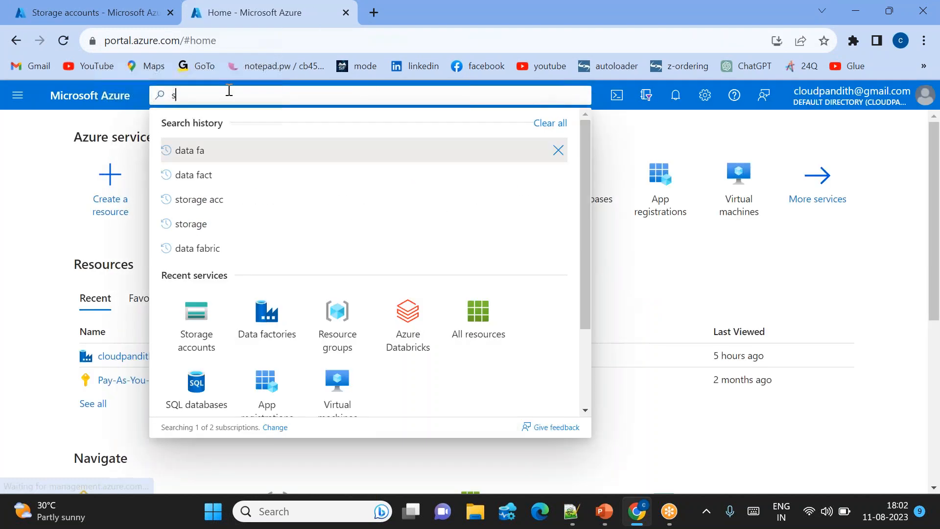
{"action": "type", "text": "storaeg"}
{"action": "key", "text": "BackSpace"}
{"action": "key", "text": "BackSpace"}
{"action": "type", "text": "ge a"}
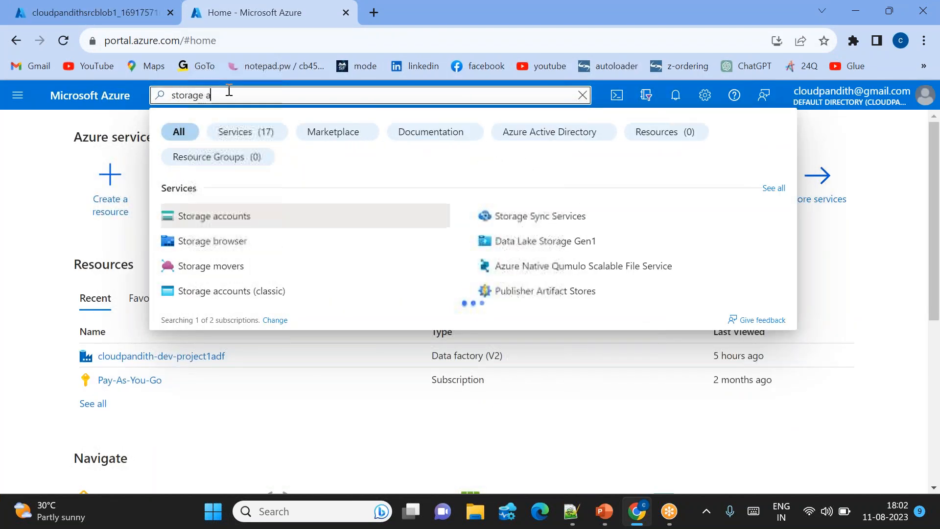
{"action": "left_click", "coordinate": [204, 218]}
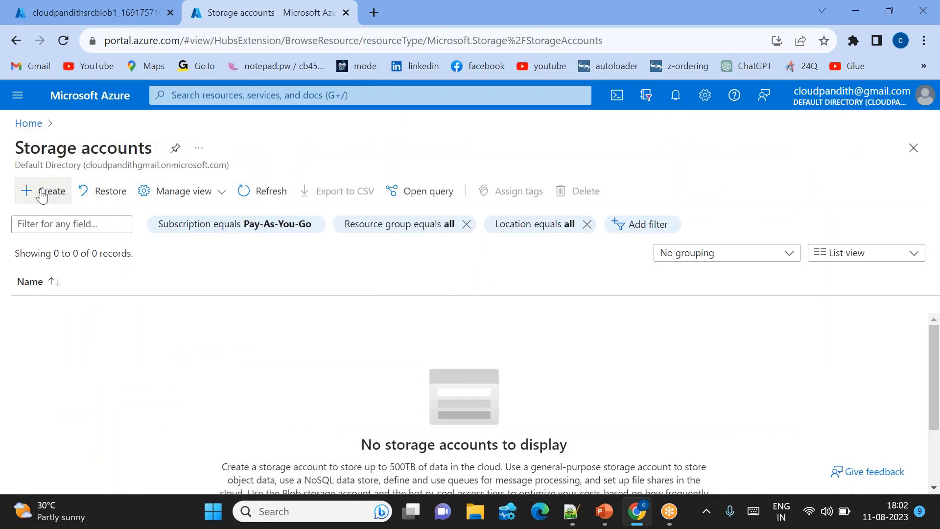
{"action": "left_click", "coordinate": [42, 193]}
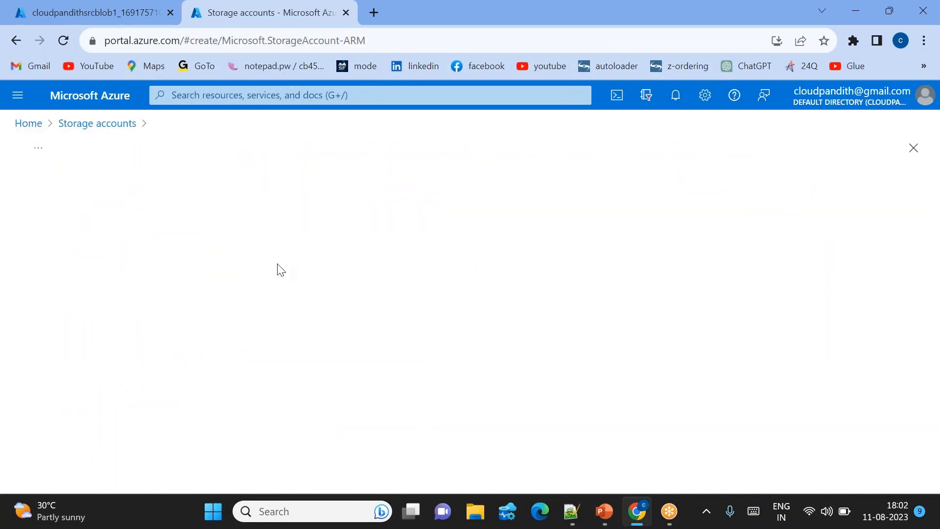
Assign the second storage account to resource group cloudpandith-dev-rg1 and name it cloudpandithsinkblob1.
{"action": "scroll", "coordinate": [270, 294], "scroll_direction": "down", "scroll_amount": 3}
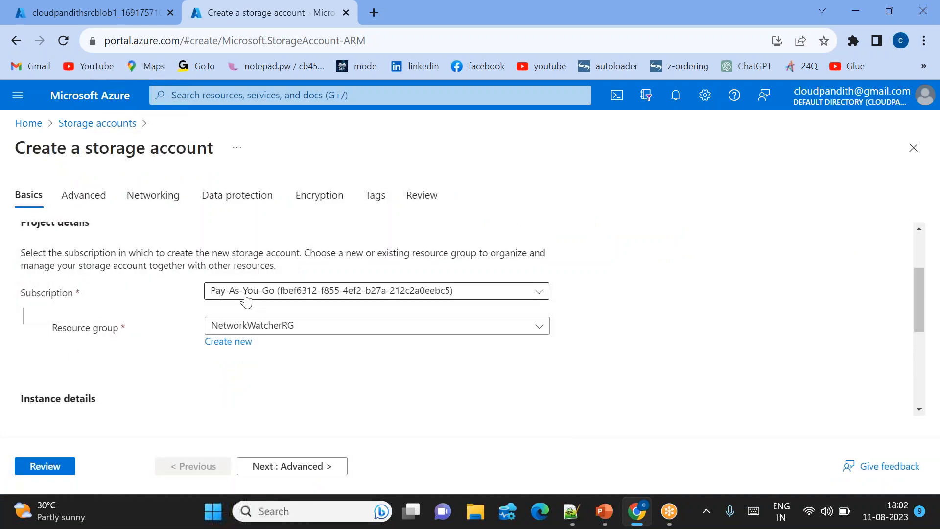
{"action": "left_click", "coordinate": [264, 326]}
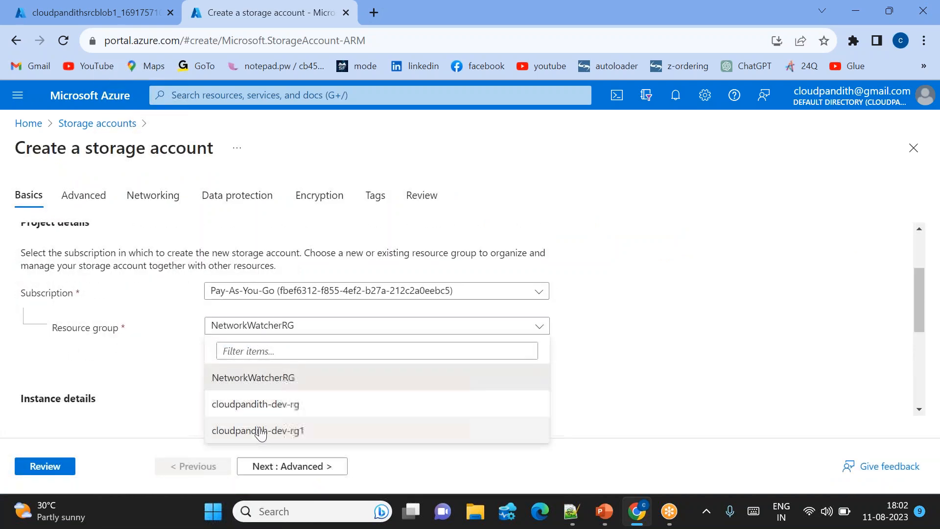
{"action": "left_click", "coordinate": [265, 427]}
{"action": "scroll", "coordinate": [297, 381], "scroll_direction": "down", "scroll_amount": 3}
{"action": "left_click", "coordinate": [228, 312]}
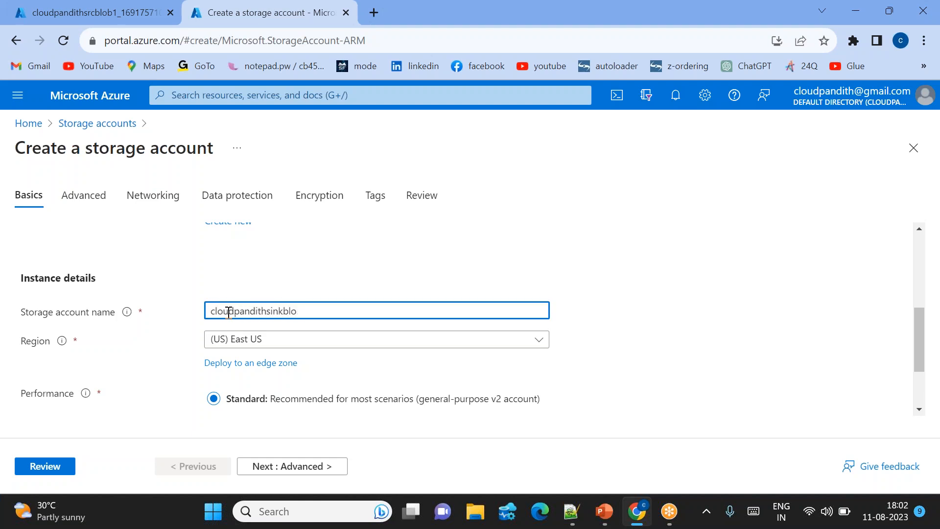
{"action": "left_click", "coordinate": [296, 288]}
Set the storage account's region to (US) Central US, then review and deploy it.
{"action": "left_click", "coordinate": [264, 347]}
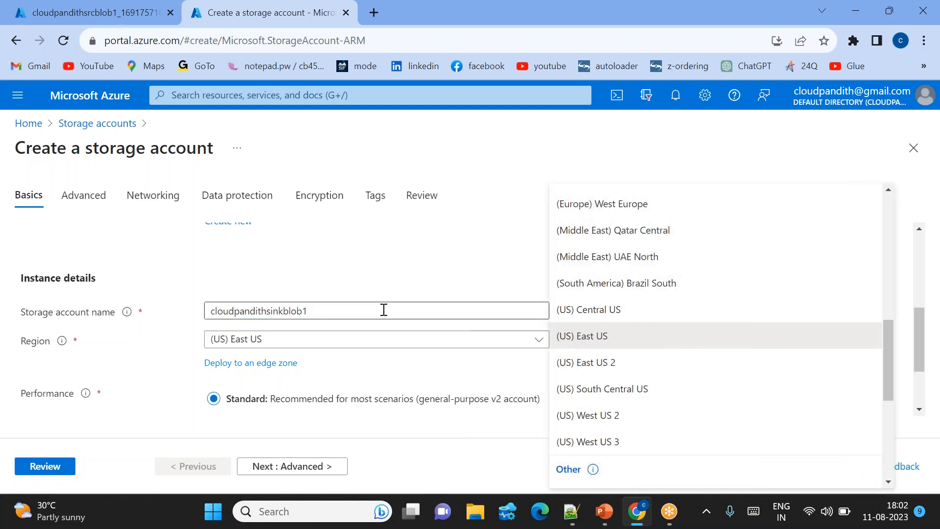
{"action": "left_click", "coordinate": [629, 309]}
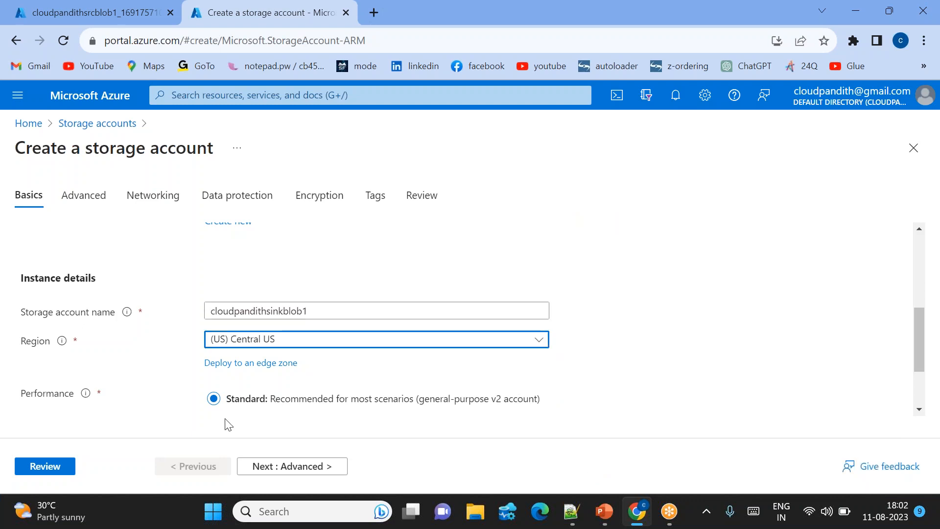
{"action": "left_click", "coordinate": [46, 464]}
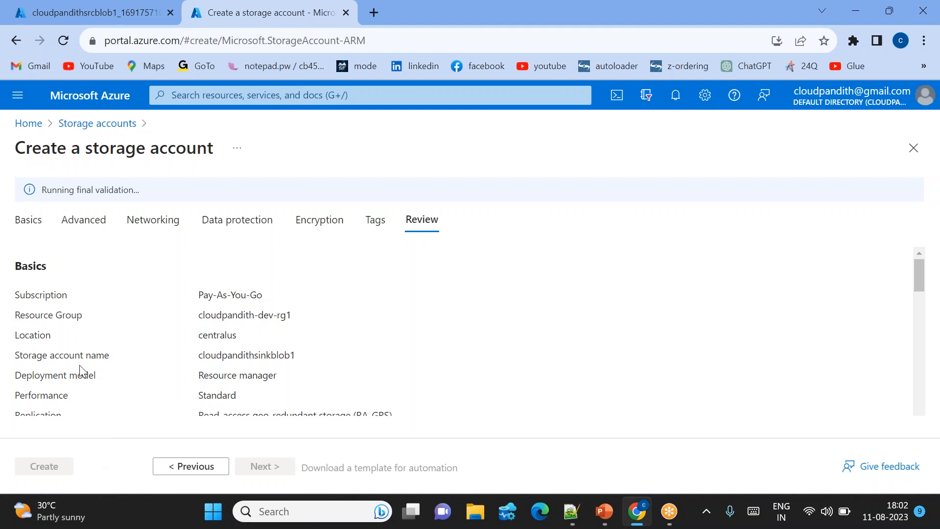
{"action": "left_click", "coordinate": [53, 464]}
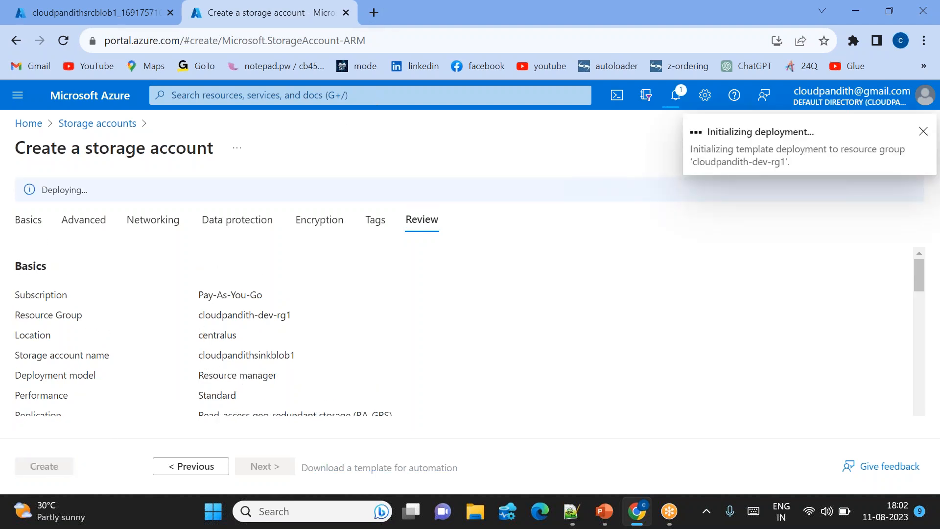
Open the Azure portal in another browser tab and start creating a new data factory.
{"action": "left_click", "coordinate": [374, 19]}
{"action": "type", "text": "portal.azure.com"}
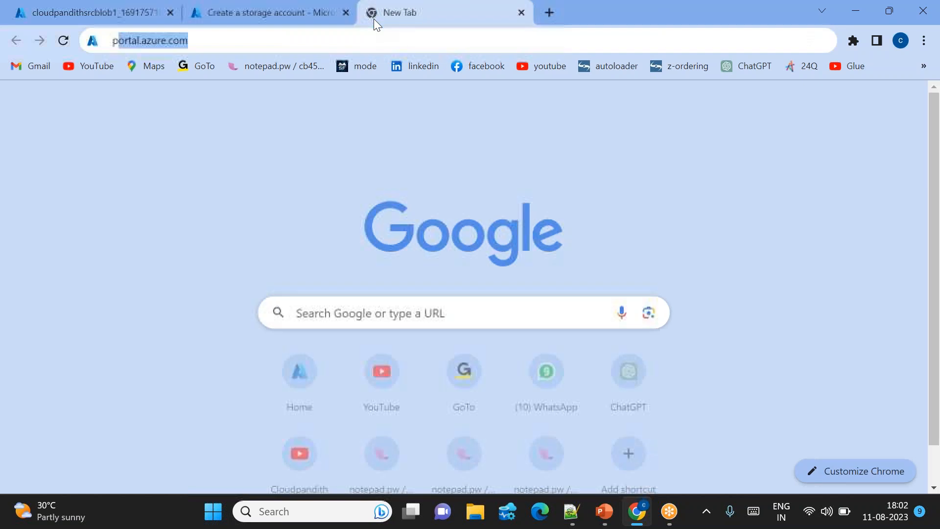
{"action": "key", "text": "Return"}
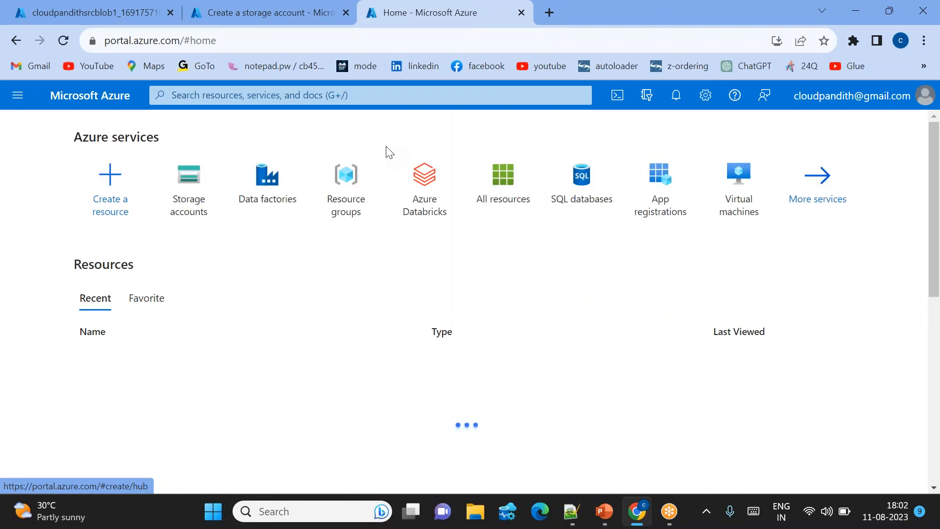
{"action": "left_click", "coordinate": [227, 95]}
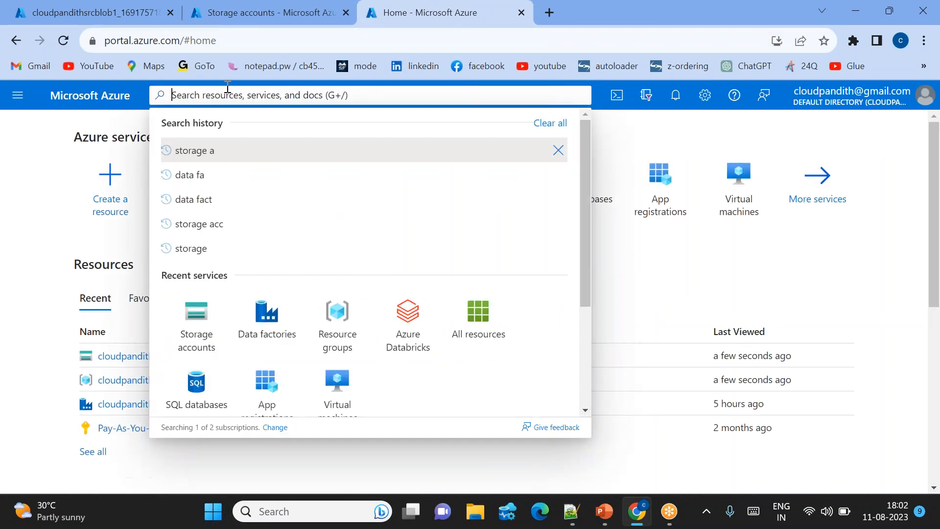
{"action": "type", "text": "data fa"}
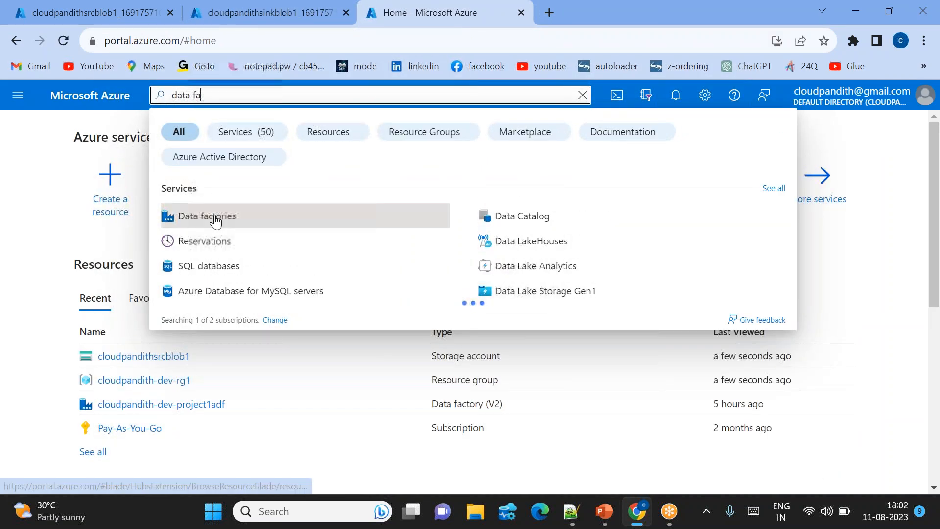
{"action": "left_click", "coordinate": [161, 217]}
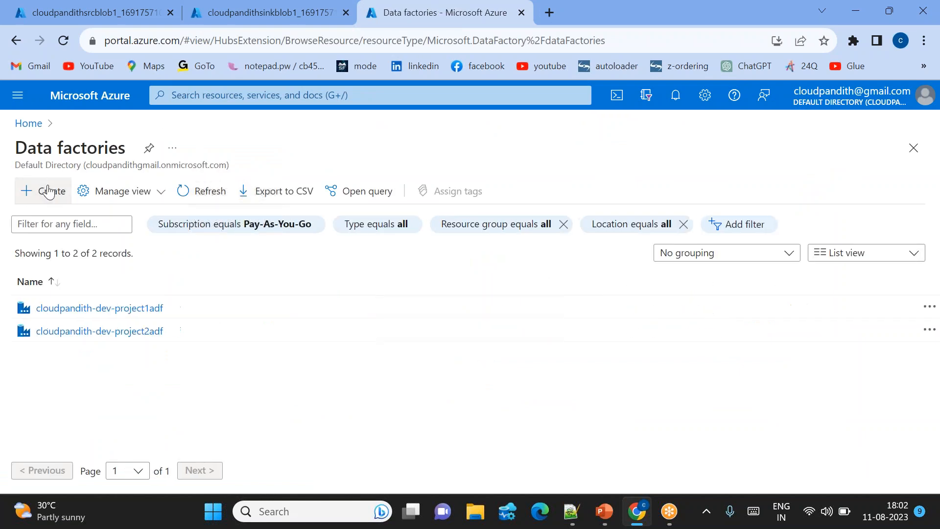
{"action": "left_click", "coordinate": [48, 191]}
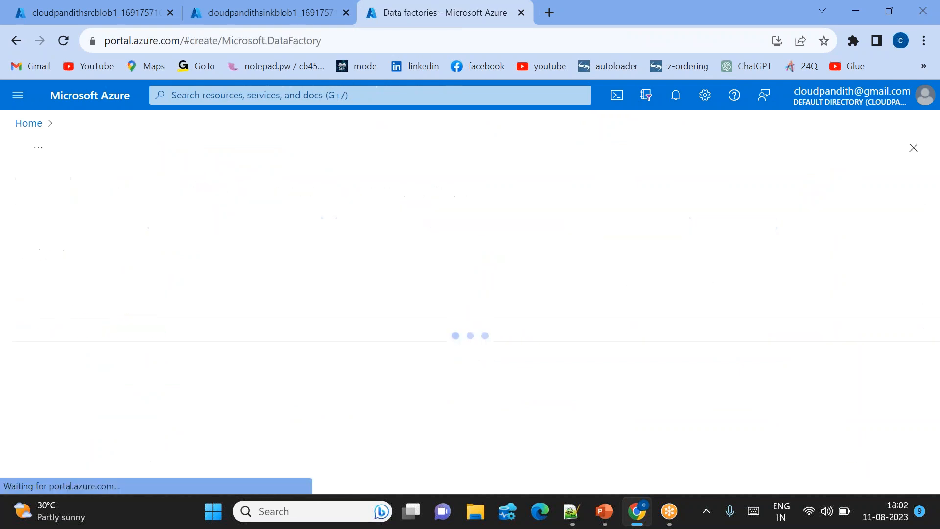
Assign the data factory to resource group cloudpandith-dev-rg1 and enter cloudpandithadfv2 as its name.
{"action": "scroll", "coordinate": [362, 313], "scroll_direction": "down", "scroll_amount": 1}
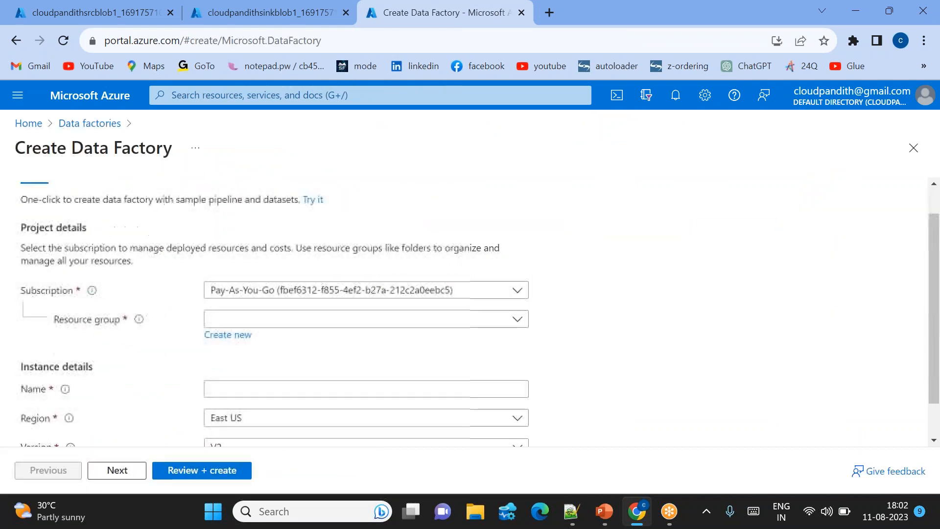
{"action": "left_click", "coordinate": [228, 319]}
{"action": "left_click", "coordinate": [251, 392]}
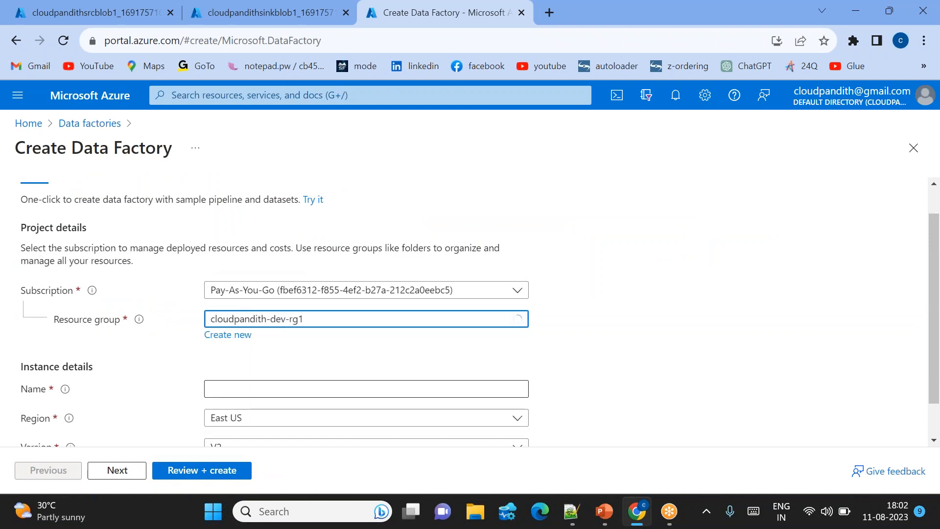
{"action": "scroll", "coordinate": [228, 349], "scroll_direction": "down", "scroll_amount": 1}
{"action": "left_click", "coordinate": [228, 349]}
{"action": "type", "text": "cloud"}
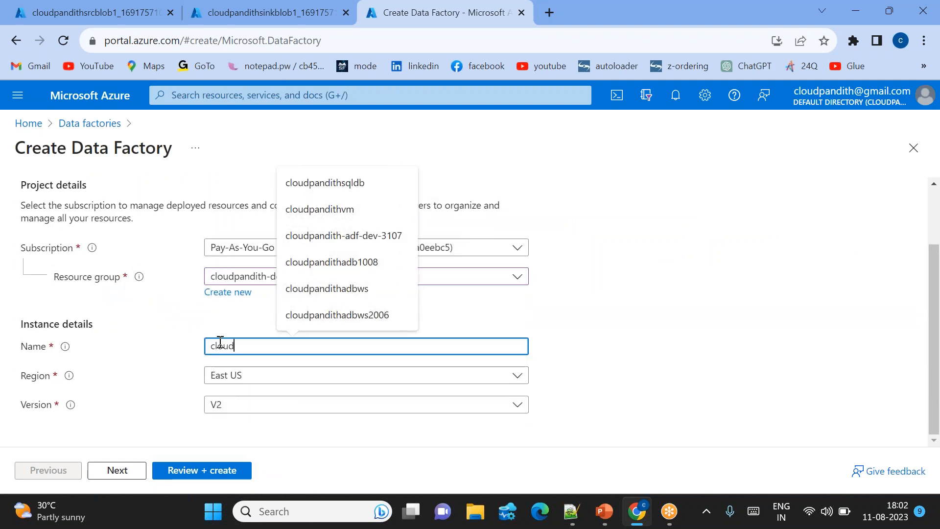
{"action": "type", "text": "pandithadf"}
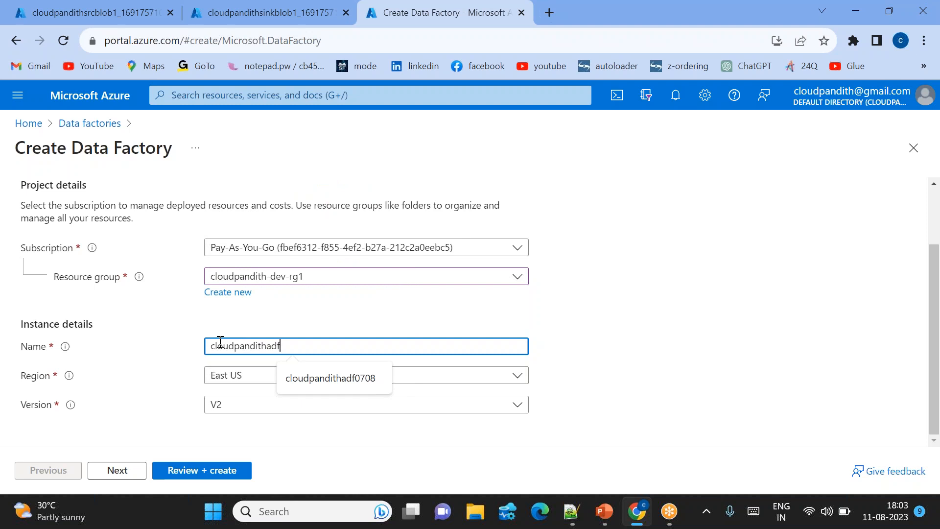
{"action": "type", "text": "vw"}
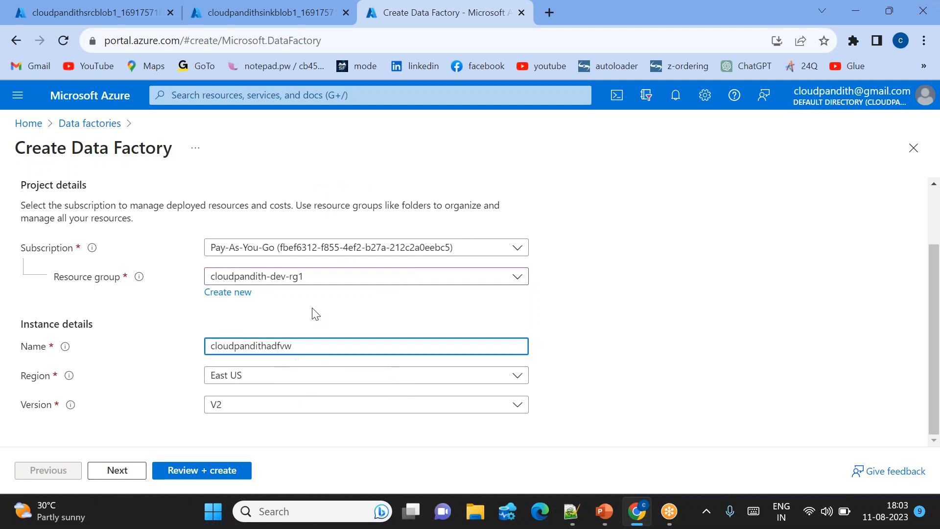
{"action": "key", "text": "BackSpace"}
{"action": "type", "text": "2"}
{"action": "left_click", "coordinate": [359, 318]}
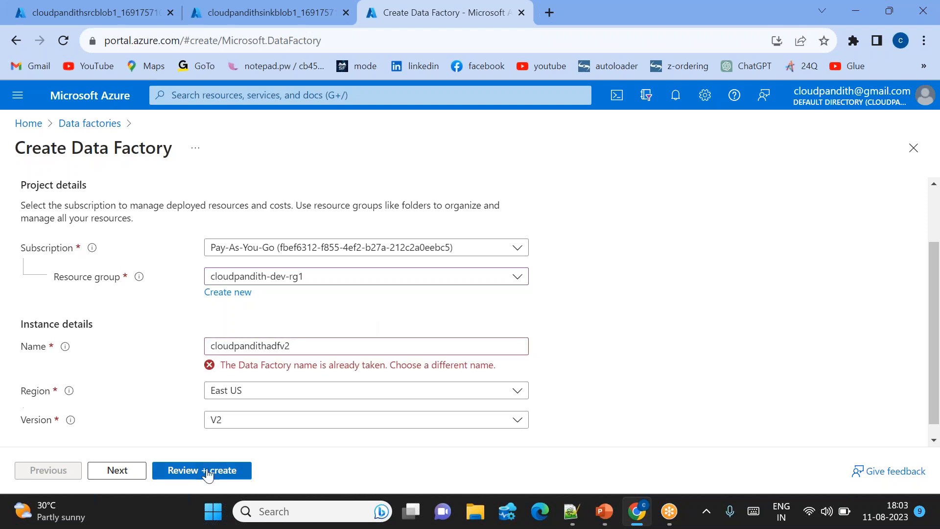
Change the data factory's name to cloudpandith-dev-adfv2.
{"action": "left_click", "coordinate": [334, 346]}
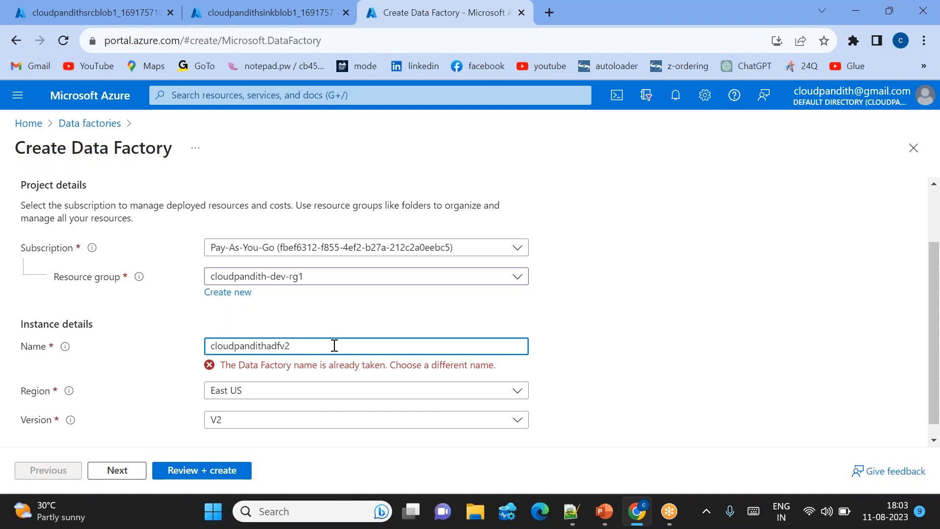
{"action": "type", "text": "dev"}
{"action": "type", "text": "-"}
{"action": "type", "text": "-"}
{"action": "left_click", "coordinate": [423, 294]}
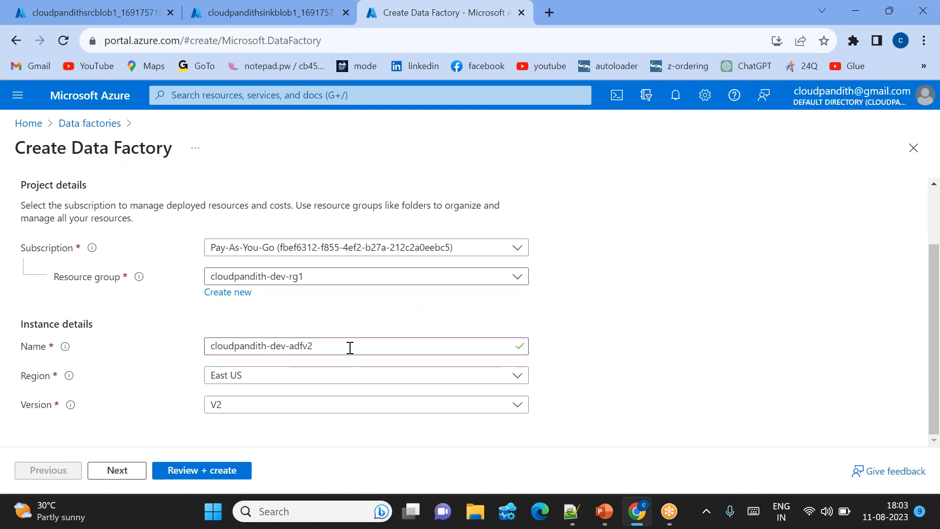
Review the data factory configuration and deploy it.
{"action": "left_click", "coordinate": [210, 471]}
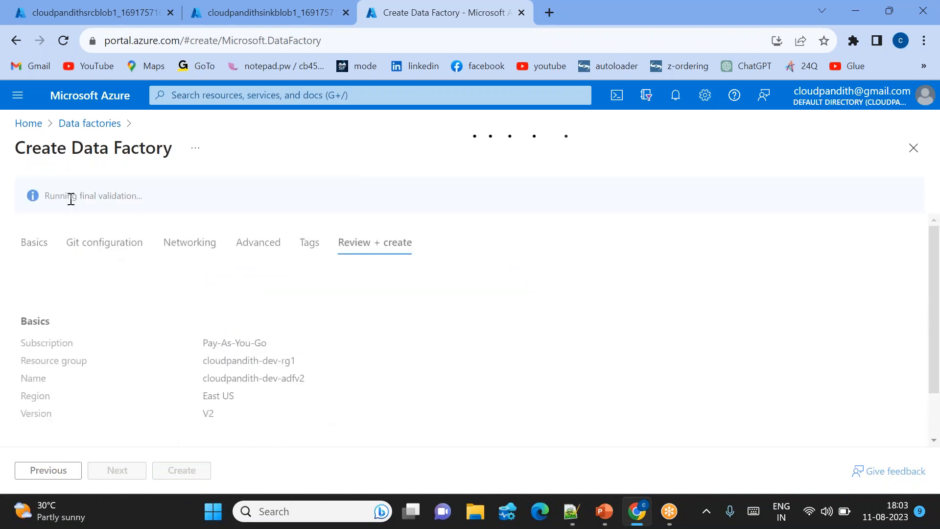
{"action": "left_click", "coordinate": [185, 468]}
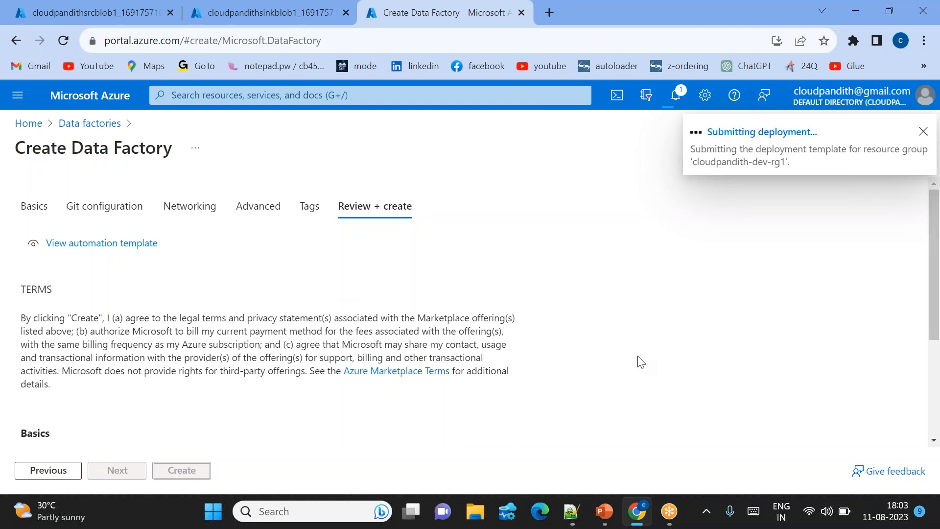
Switch to PowerPoint and examine the Hands-on Steps slide show for the source blob's containers and files, then return to the Azure portal.
{"action": "key", "text": "alt+Tab"}
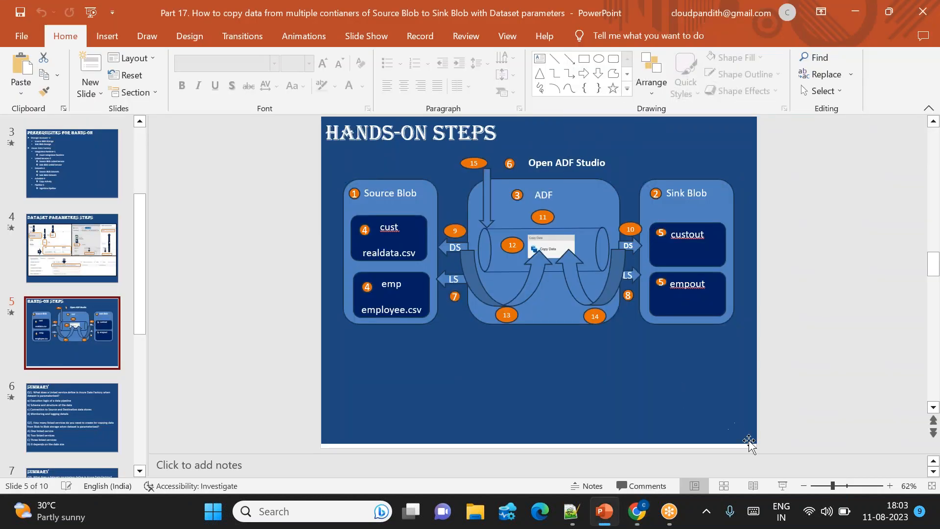
{"action": "left_click", "coordinate": [782, 485]}
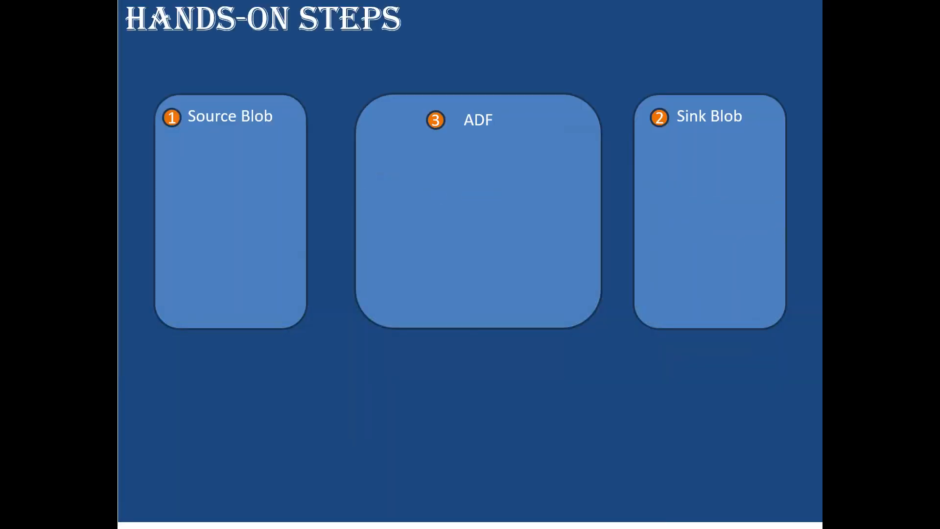
{"action": "key", "text": "alt+Tab"}
{"action": "key", "text": "alt+Tab"}
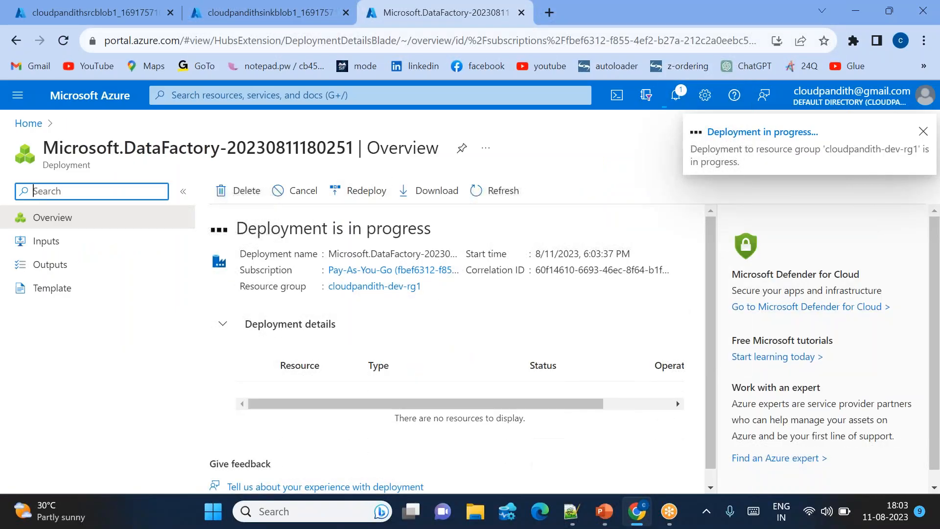
{"action": "key", "text": "alt+Tab"}
{"action": "key", "text": "alt+Tab"}
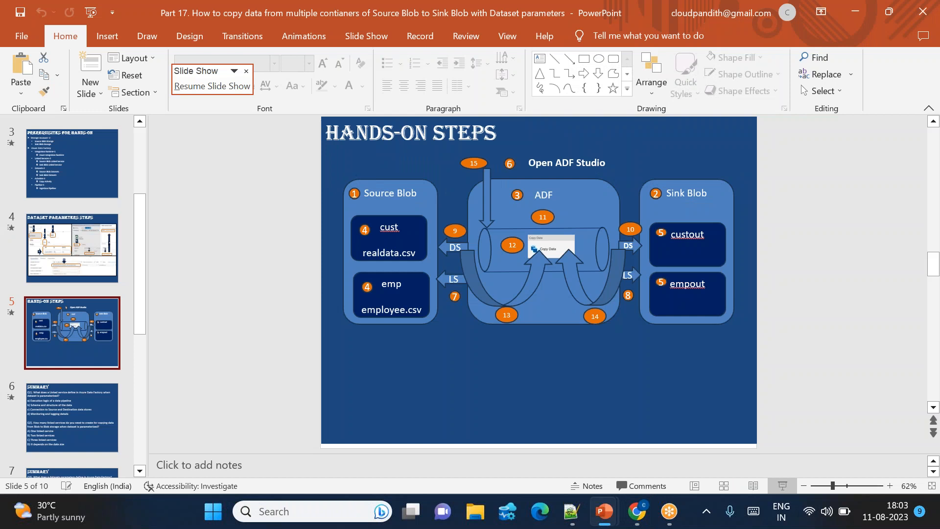
{"action": "key", "text": "alt+Tab"}
{"action": "key", "text": "alt+Tab"}
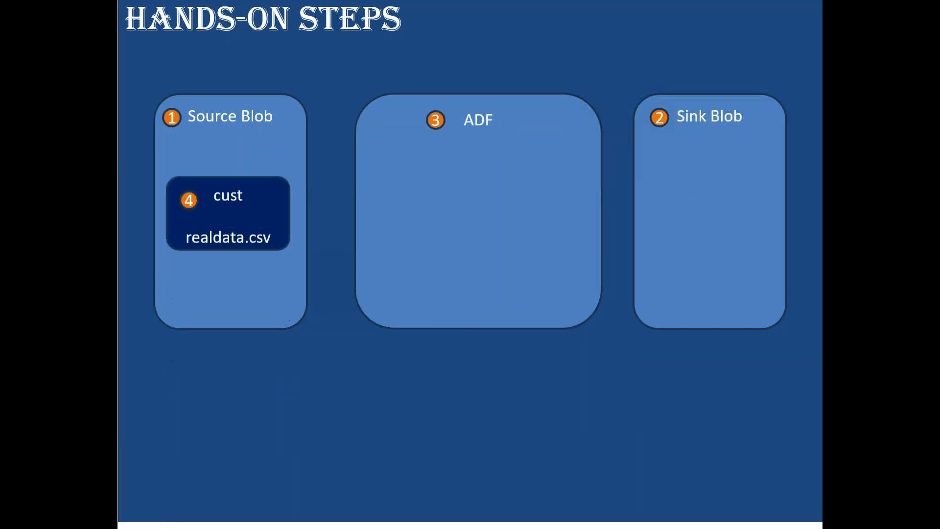
{"action": "key", "text": "Right"}
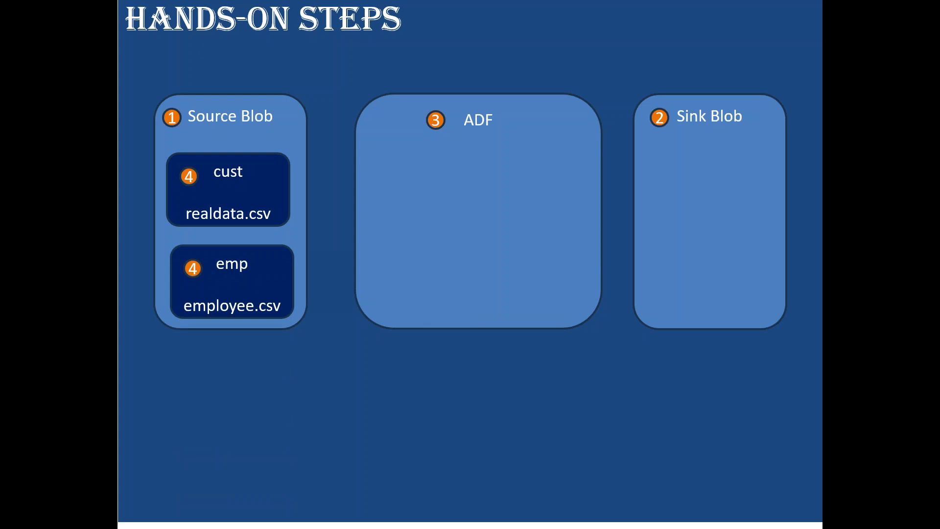
{"action": "key", "text": "alt+Tab"}
{"action": "key", "text": "alt+Tab"}
{"action": "key", "text": "alt+Tab"}
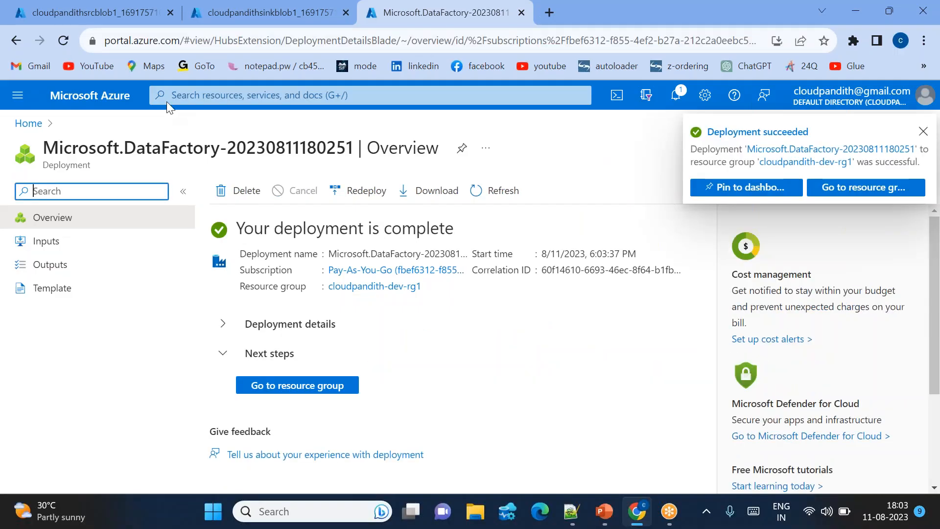
Open the deployed source storage account cloudpandithsrcblob1 and display its containers.
{"action": "left_click", "coordinate": [92, 12]}
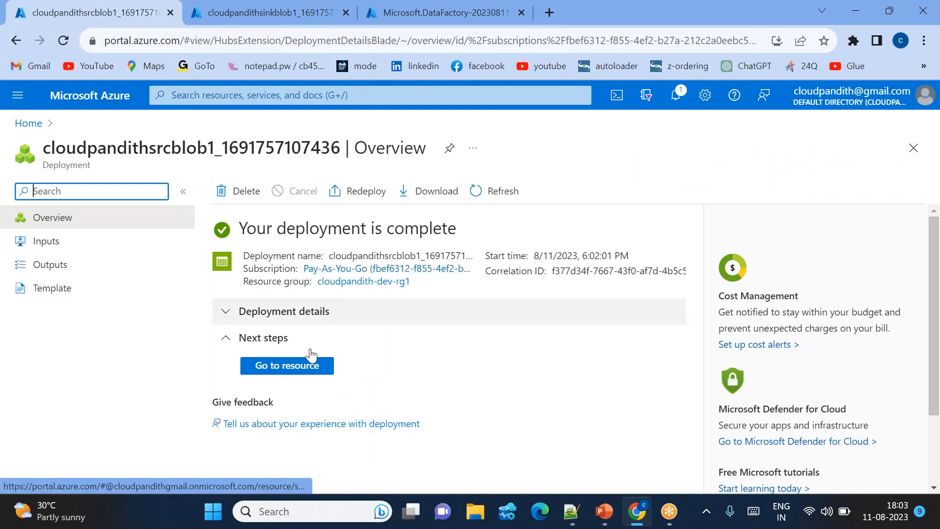
{"action": "left_click", "coordinate": [296, 368]}
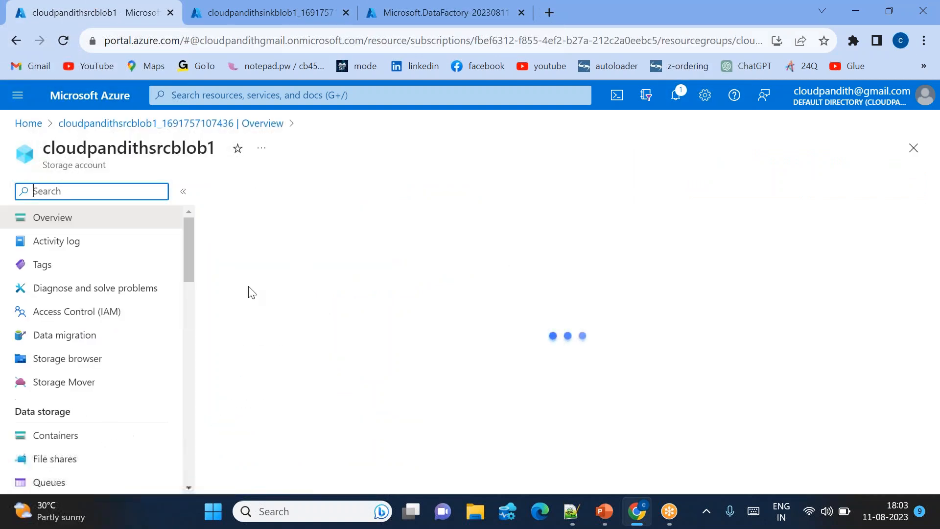
{"action": "scroll", "coordinate": [74, 426], "scroll_direction": "down", "scroll_amount": 1}
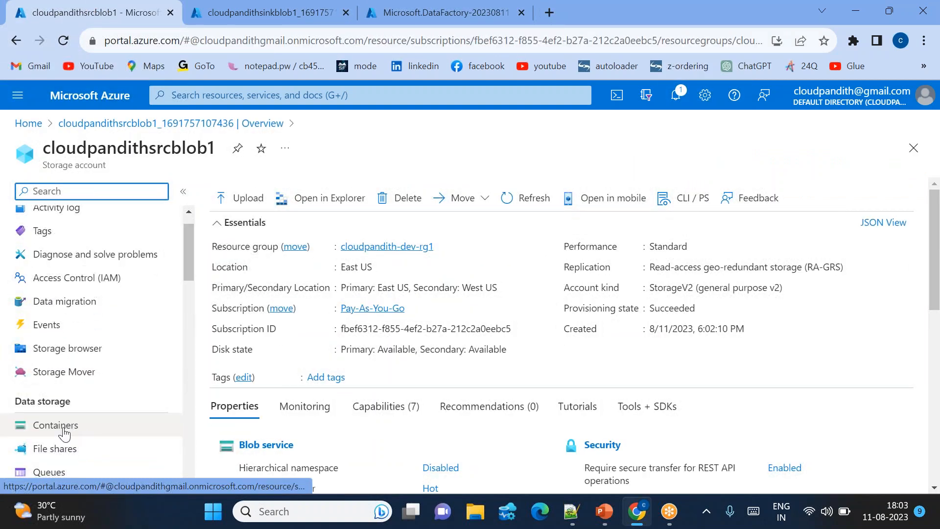
{"action": "left_click", "coordinate": [73, 428]}
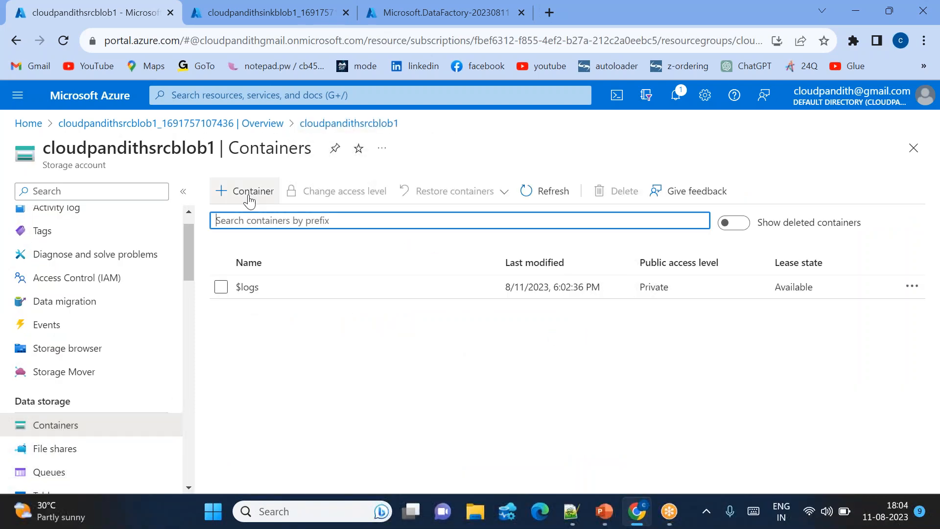
Create two containers named cust and emp in the source storage account.
{"action": "left_click", "coordinate": [249, 195]}
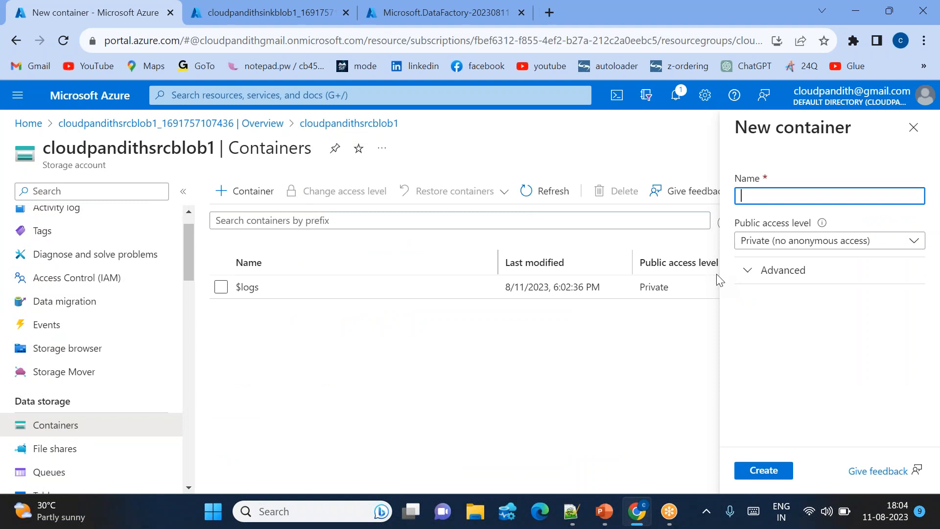
{"action": "type", "text": "cust"}
{"action": "left_click", "coordinate": [759, 471]}
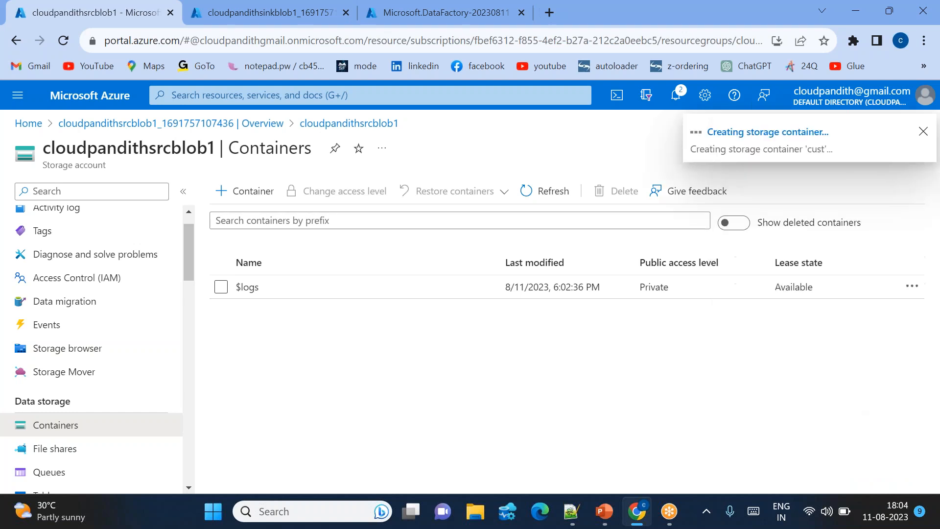
{"action": "left_click", "coordinate": [247, 191]}
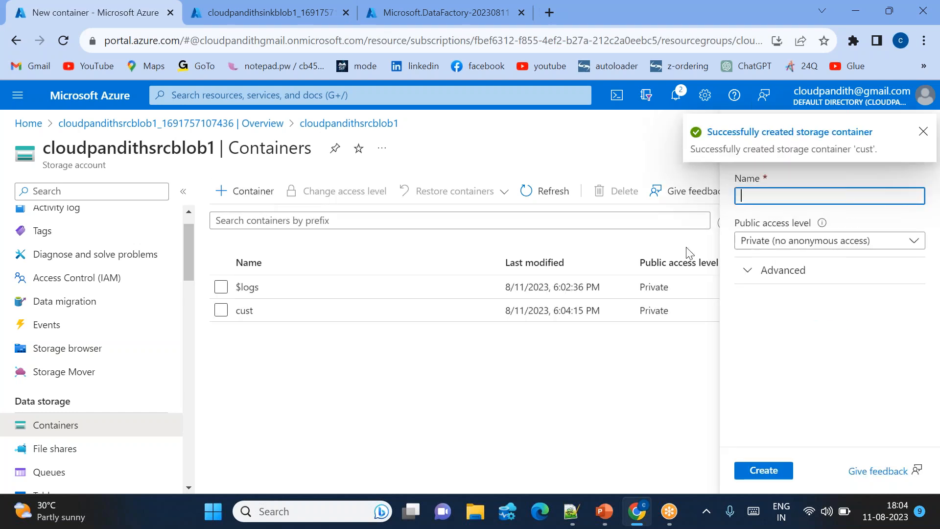
{"action": "key", "text": "Return"}
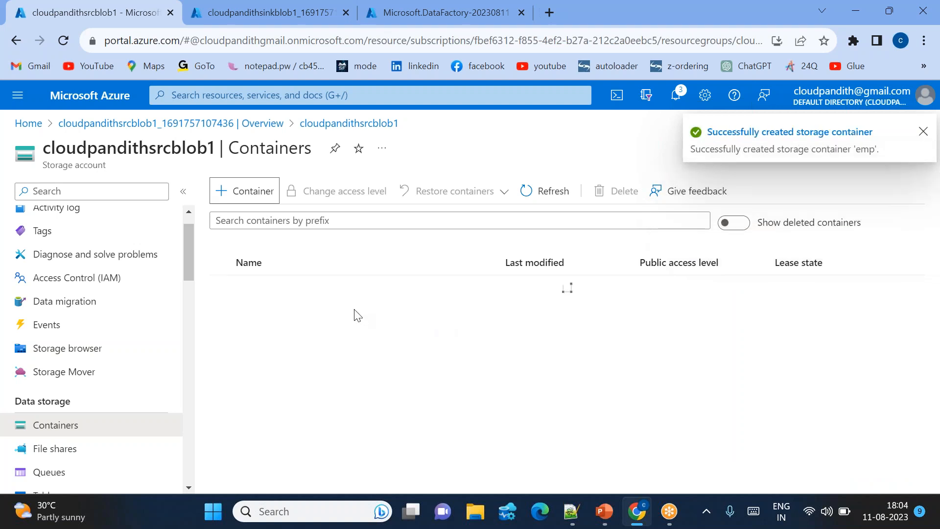
Upload realdata.csv from the Desktop folder into the cust container.
{"action": "left_click", "coordinate": [245, 311]}
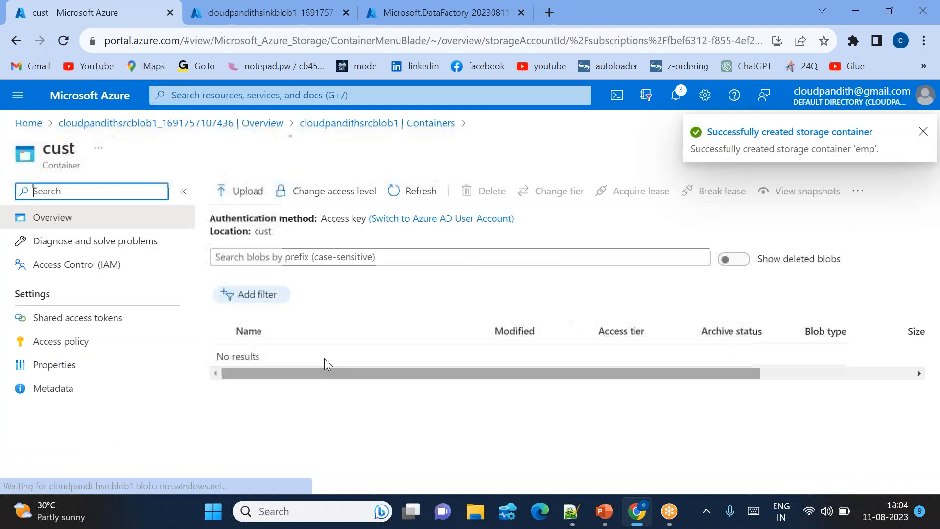
{"action": "left_click", "coordinate": [242, 194]}
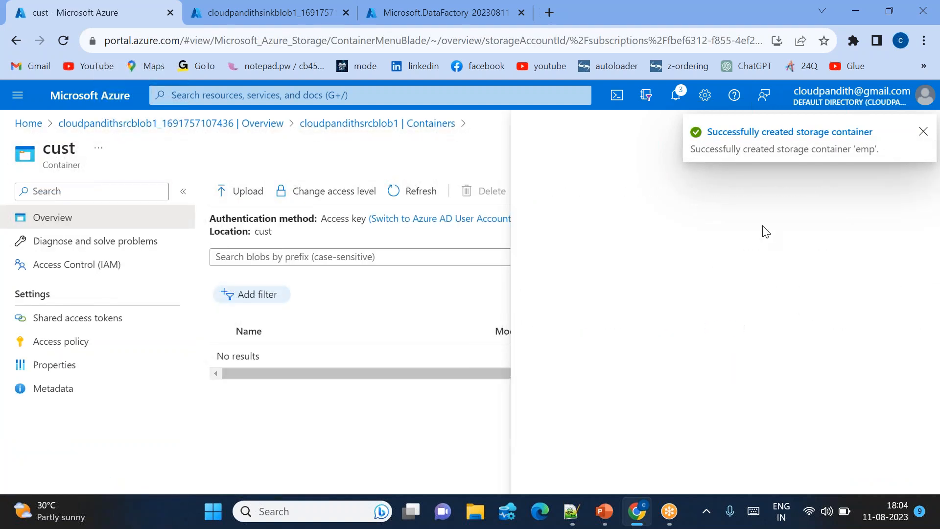
{"action": "left_click", "coordinate": [745, 272]}
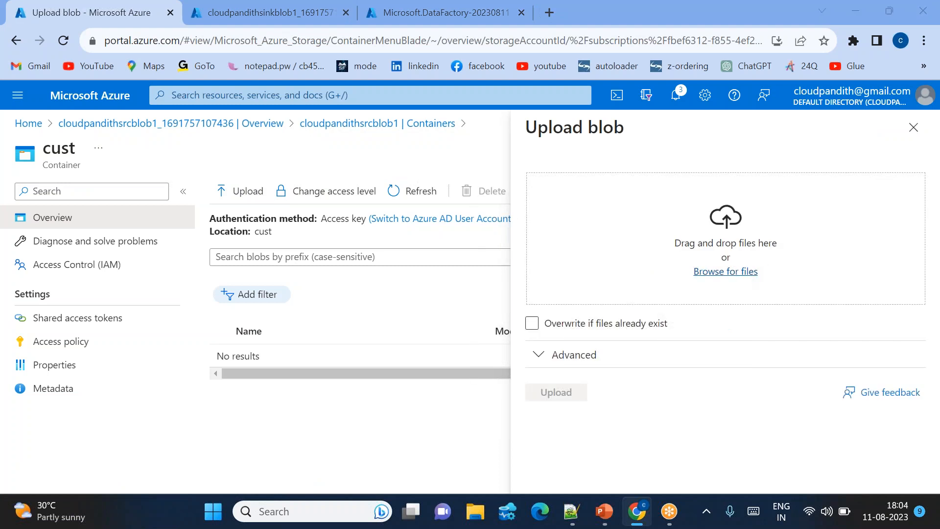
{"action": "left_click", "coordinate": [61, 164]}
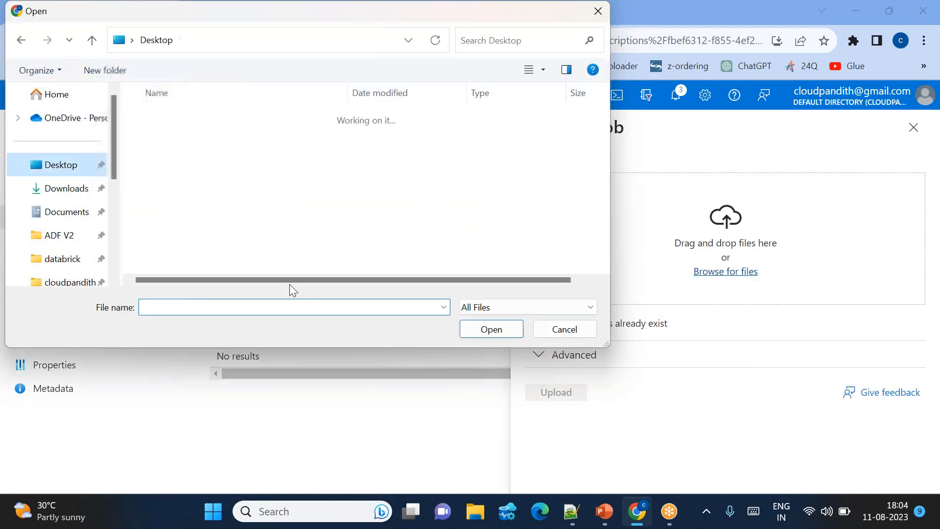
{"action": "type", "text": "rea"}
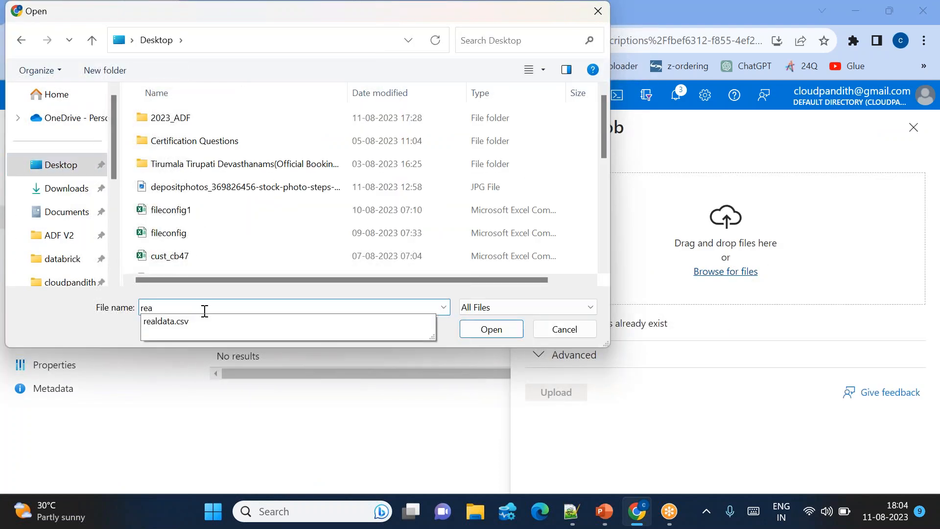
{"action": "left_click", "coordinate": [210, 321]}
{"action": "left_click", "coordinate": [501, 330]}
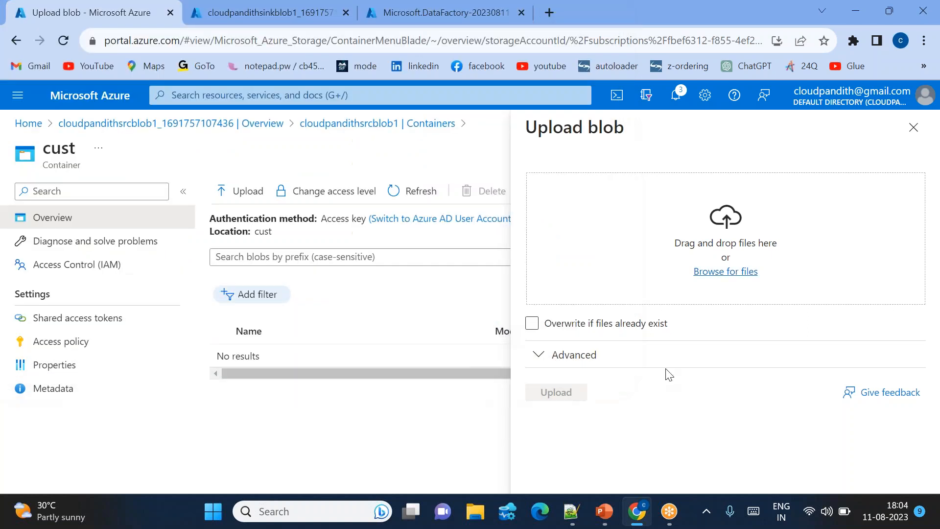
{"action": "left_click", "coordinate": [564, 395]}
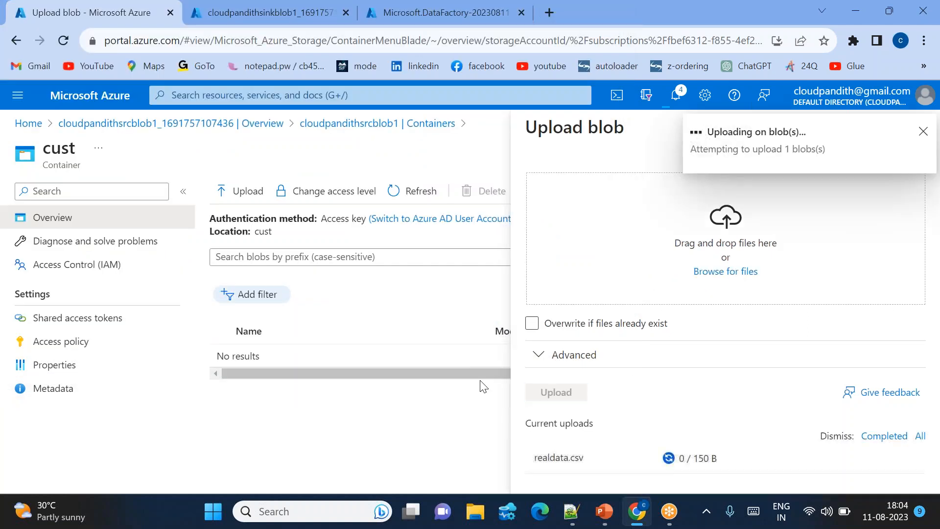
Open realdata.csv in the cust container, examine its rows and close it.
{"action": "left_click", "coordinate": [316, 365]}
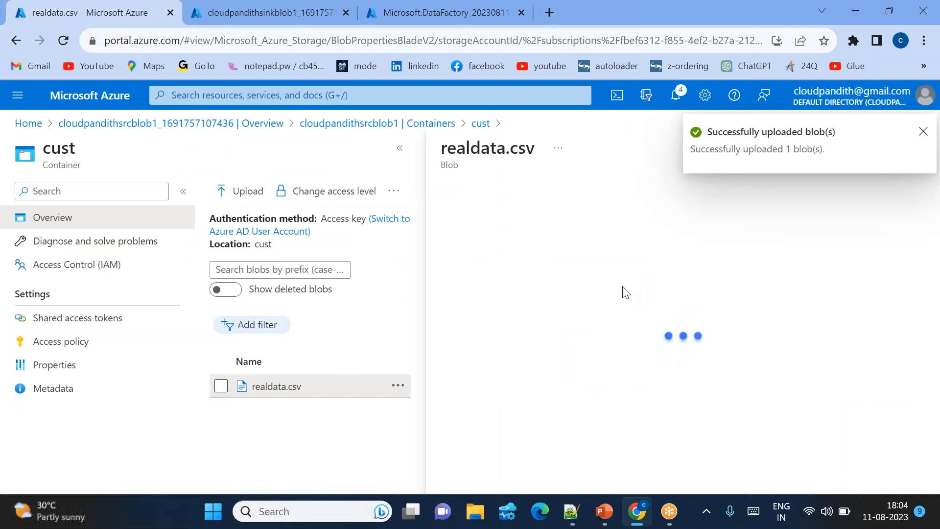
{"action": "left_click", "coordinate": [637, 226]}
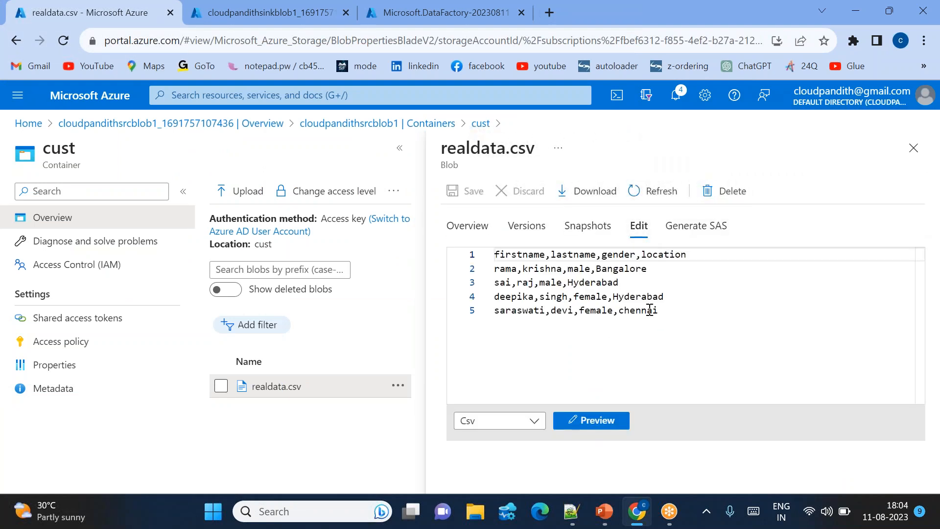
{"action": "left_click_drag", "start_coordinate": [659, 311], "coordinate": [495, 251]}
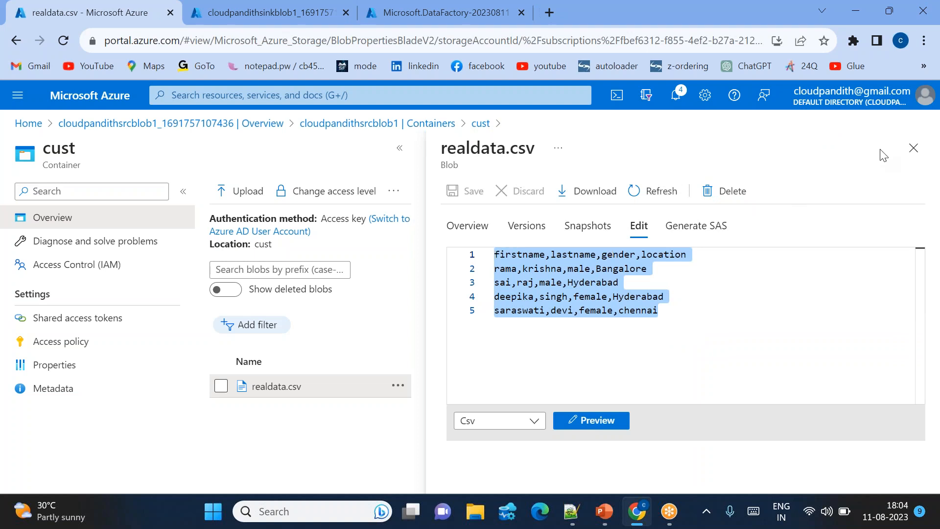
{"action": "left_click", "coordinate": [914, 148]}
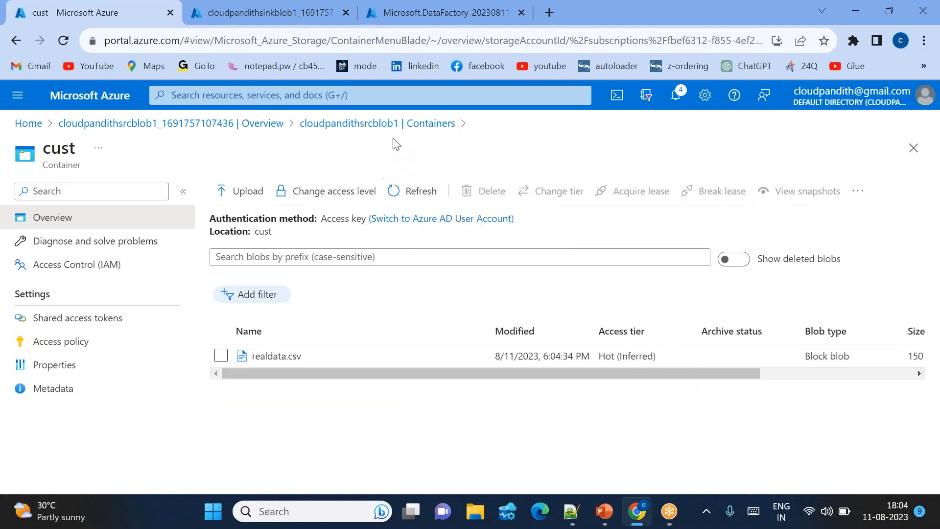
Upload employee1.csv from the set-comma folder of cloudpandith-datasets into the emp container of the source storage account.
{"action": "left_click", "coordinate": [380, 123]}
{"action": "left_click", "coordinate": [246, 335]}
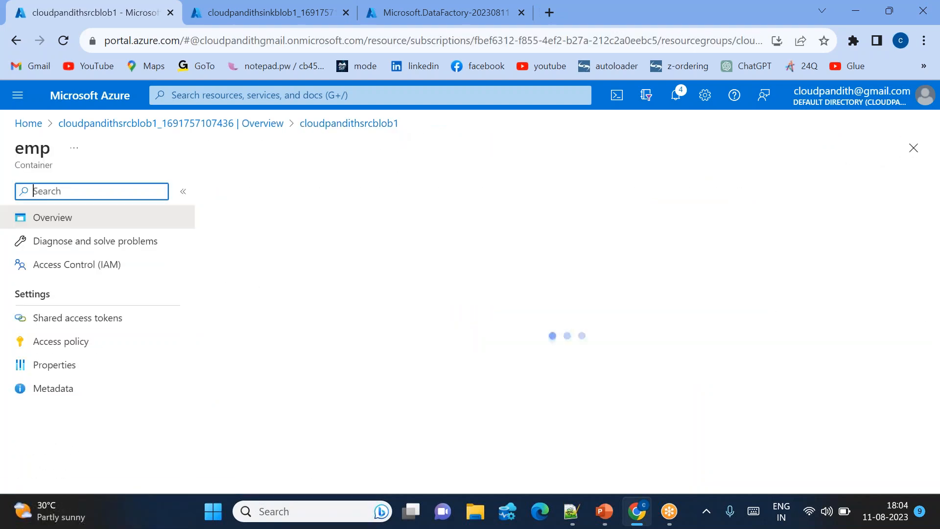
{"action": "left_click", "coordinate": [228, 190]}
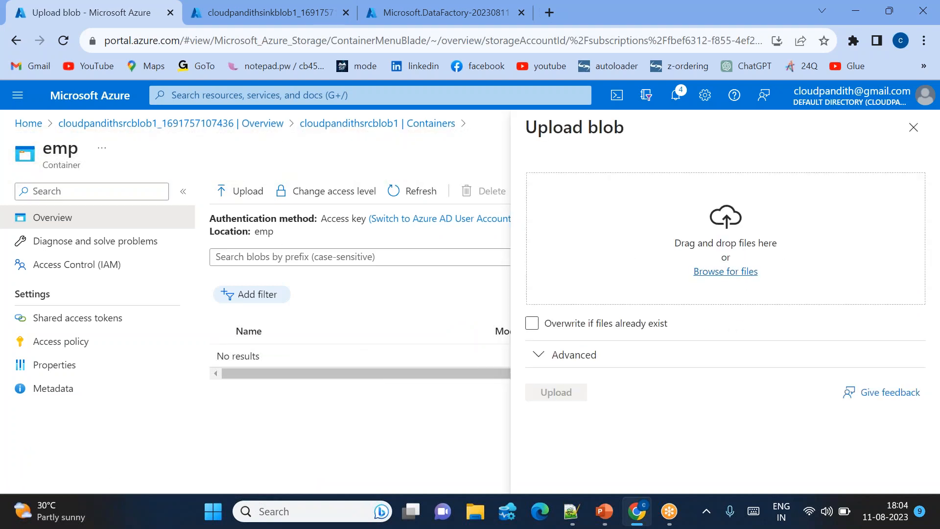
{"action": "left_click", "coordinate": [726, 271]}
{"action": "scroll", "coordinate": [98, 246], "scroll_direction": "down", "scroll_amount": 1}
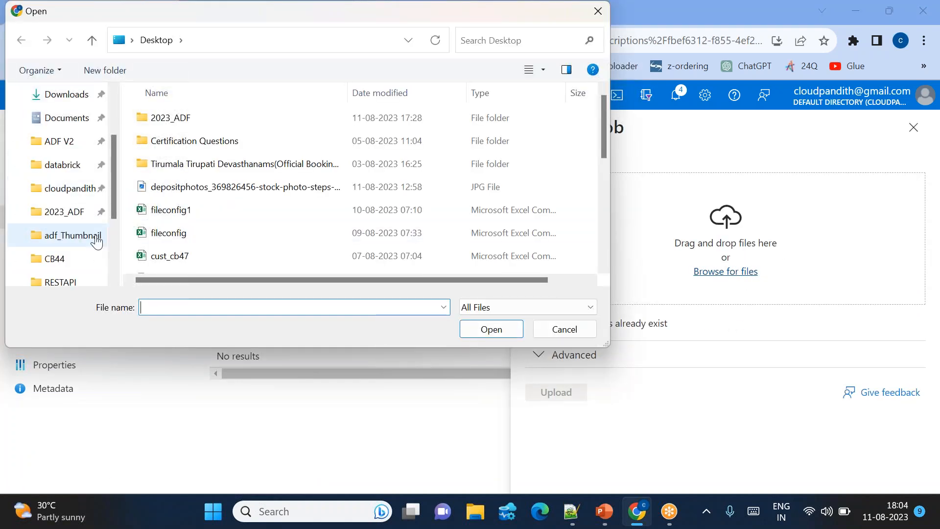
{"action": "left_click", "coordinate": [80, 194]}
{"action": "double_click", "coordinate": [196, 136]}
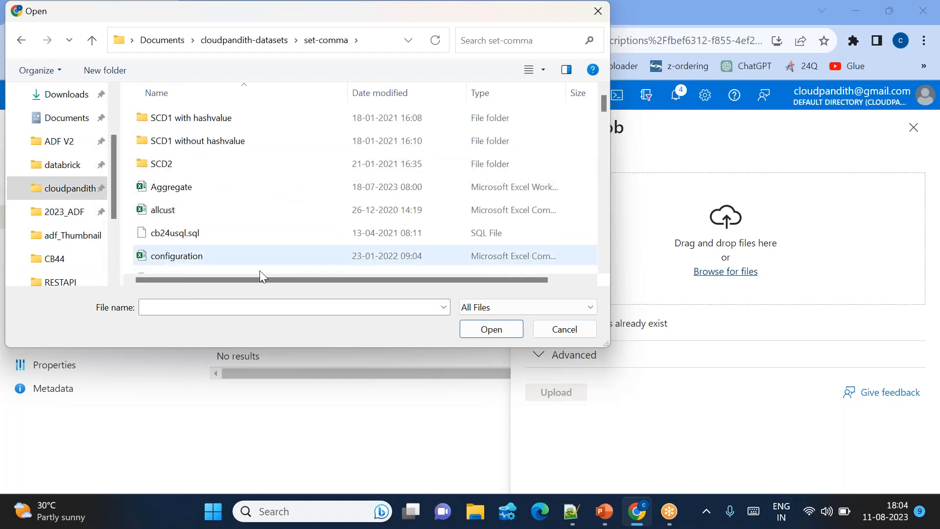
{"action": "left_click", "coordinate": [180, 307]}
{"action": "type", "text": "emplo"}
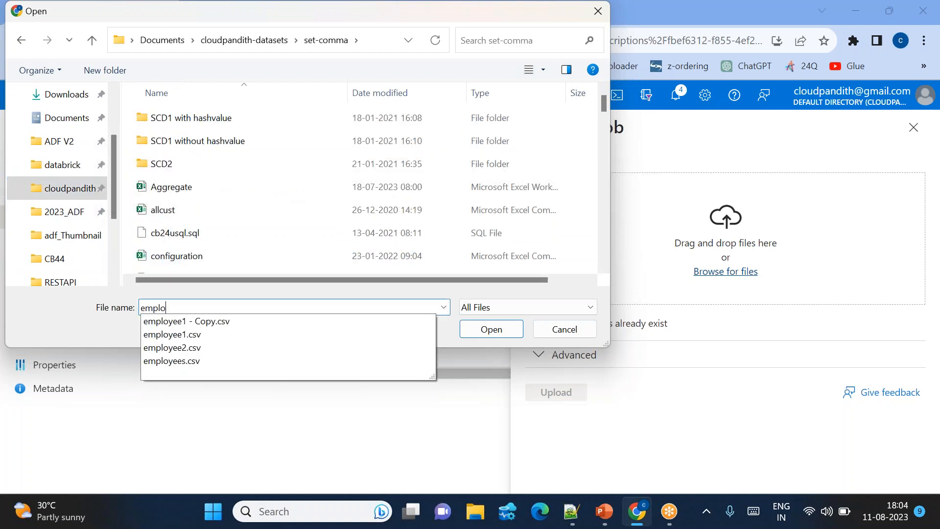
{"action": "left_click", "coordinate": [193, 334]}
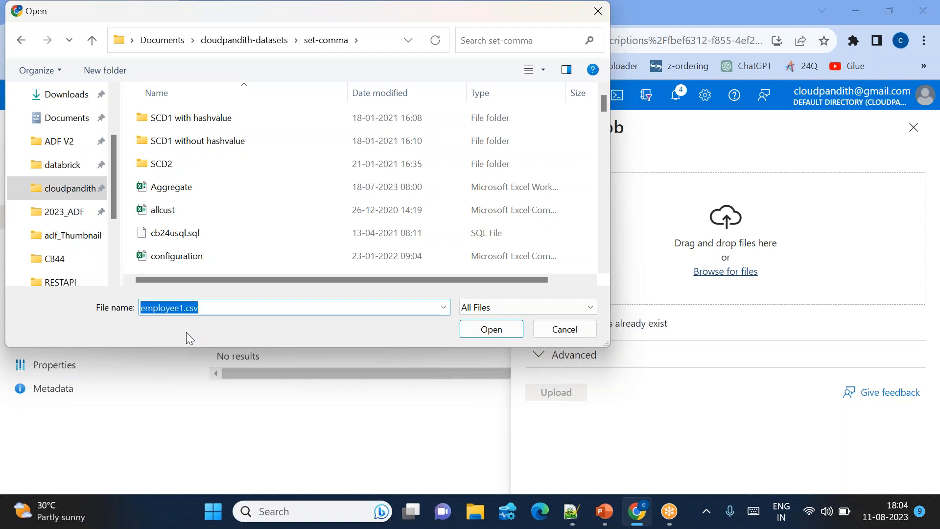
{"action": "left_click", "coordinate": [490, 329]}
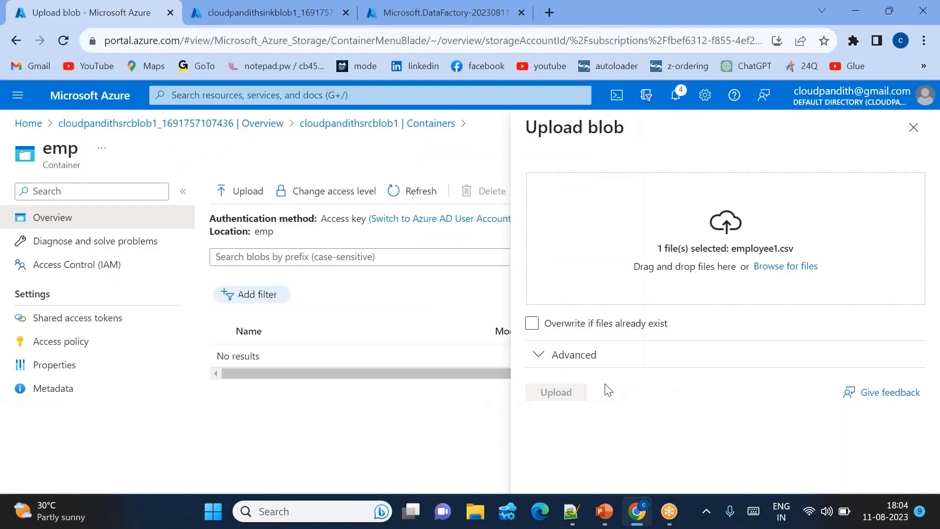
{"action": "left_click", "coordinate": [557, 393]}
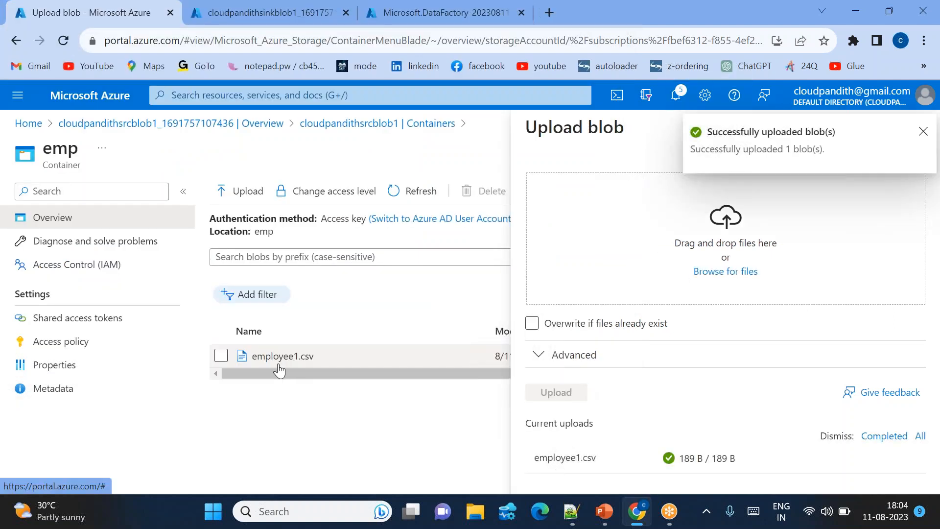
Open employee1.csv in the emp container and examine its header and rows in the blob editor.
{"action": "left_click", "coordinate": [283, 366]}
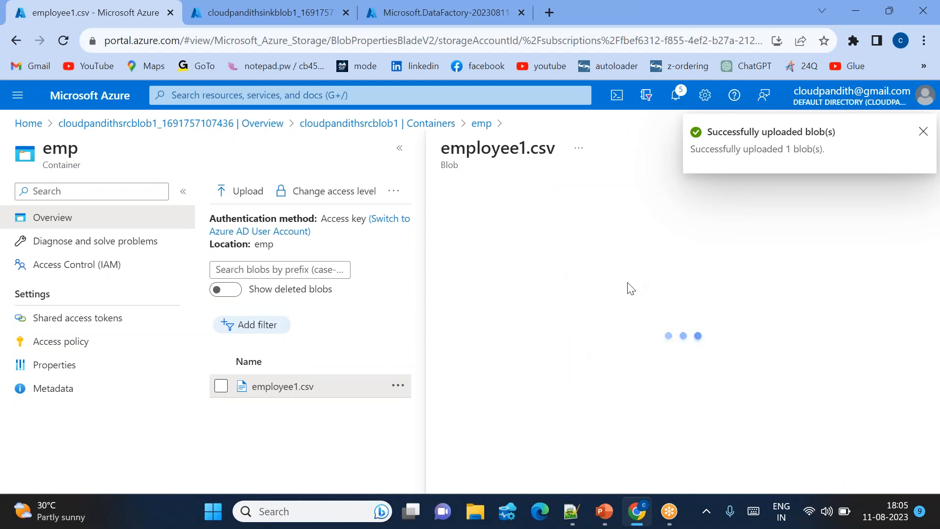
{"action": "left_click", "coordinate": [638, 225]}
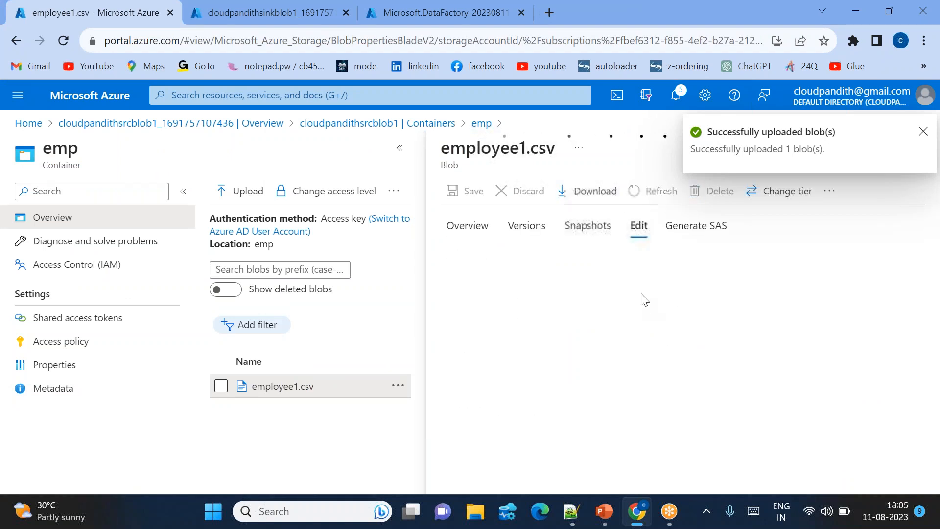
{"action": "left_click_drag", "start_coordinate": [653, 346], "coordinate": [492, 254]}
{"action": "left_click", "coordinate": [632, 356]}
{"action": "left_click", "coordinate": [654, 359]}
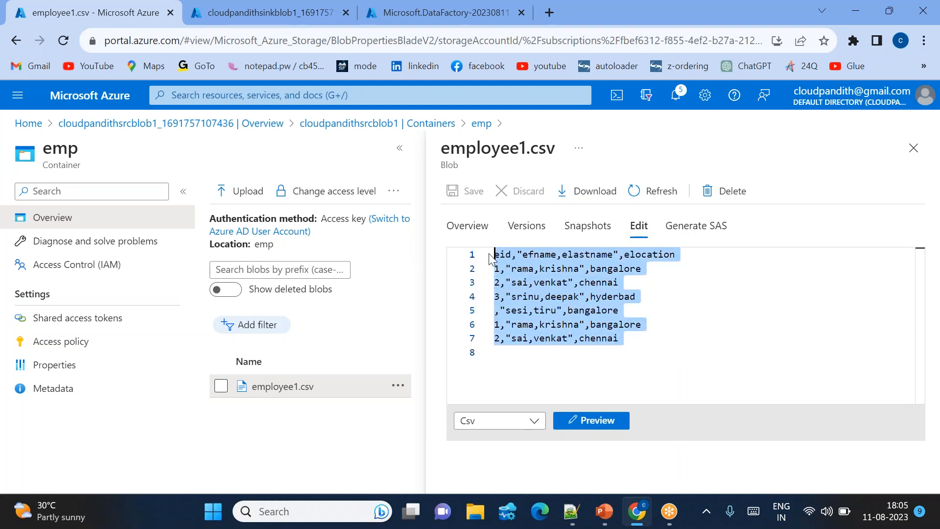
{"action": "left_click", "coordinate": [695, 351]}
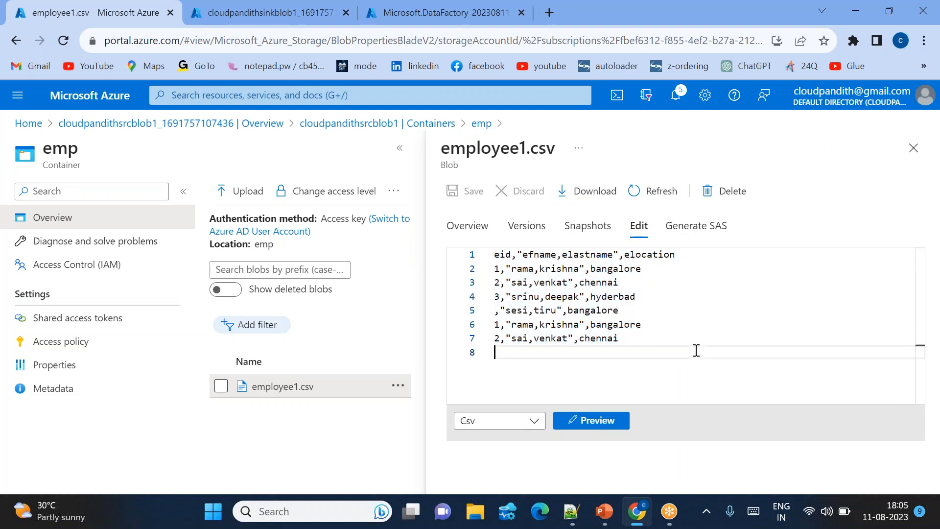
Switch to the PowerPoint slide show, advance the Hands-on Steps slide to the sink container step, and return to the browser.
{"action": "key", "text": "alt+Tab"}
{"action": "key", "text": "alt+Tab"}
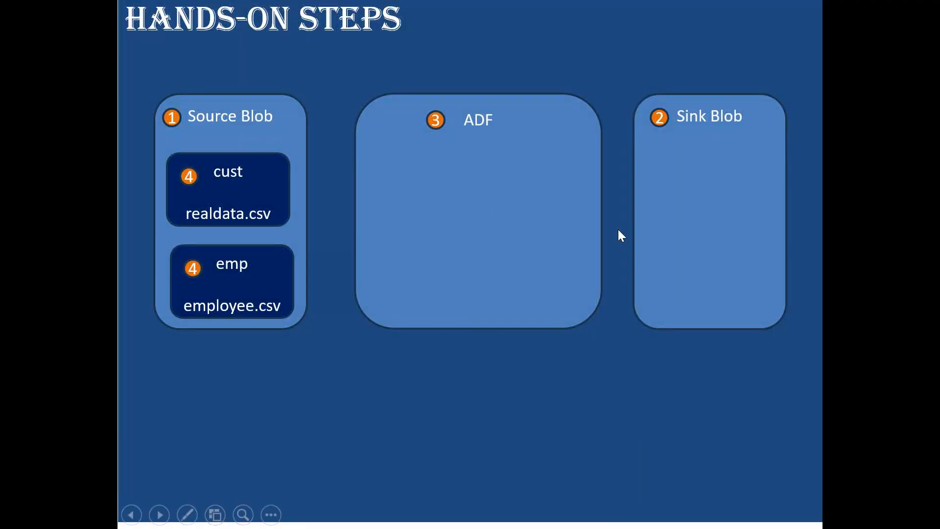
{"action": "left_click", "coordinate": [618, 229]}
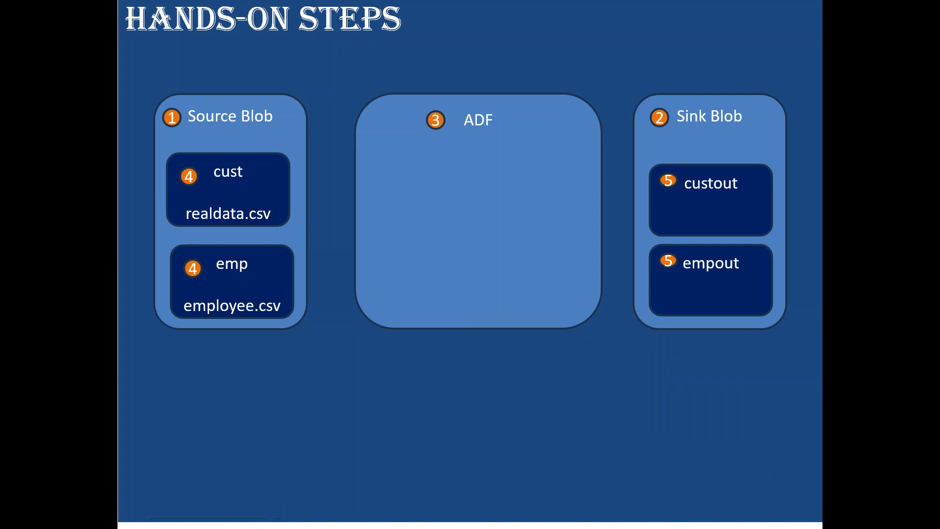
{"action": "key", "text": "alt+Tab"}
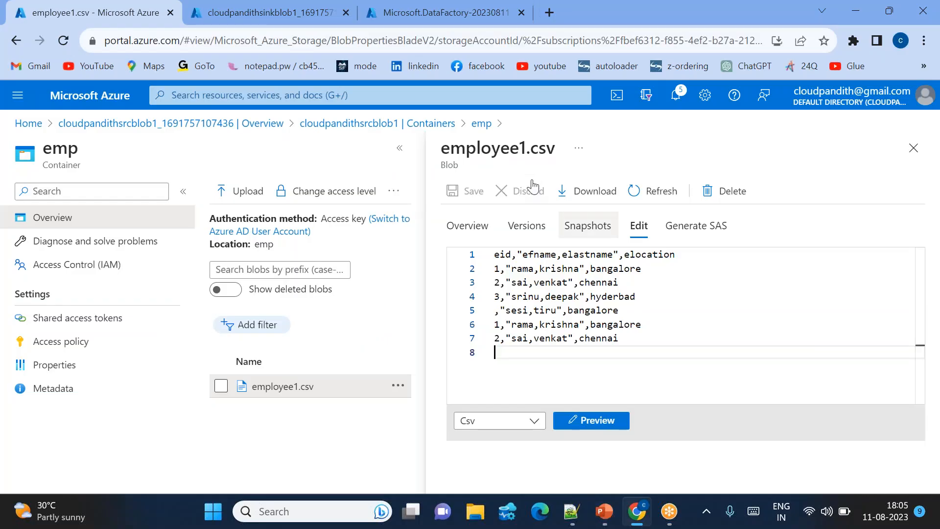
Display the containers of the deployed sink storage account cloudpandithsinkblob1 and open the form for a new container.
{"action": "left_click", "coordinate": [249, 15]}
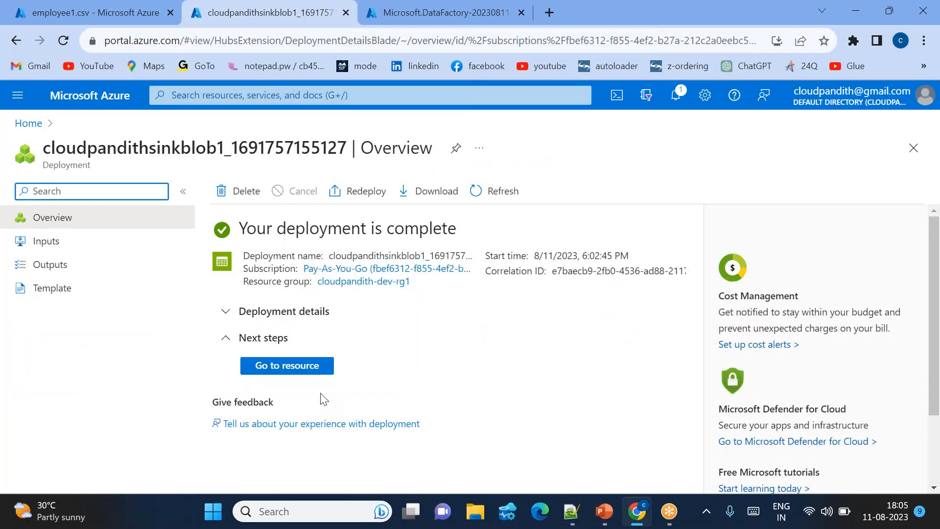
{"action": "left_click", "coordinate": [287, 365]}
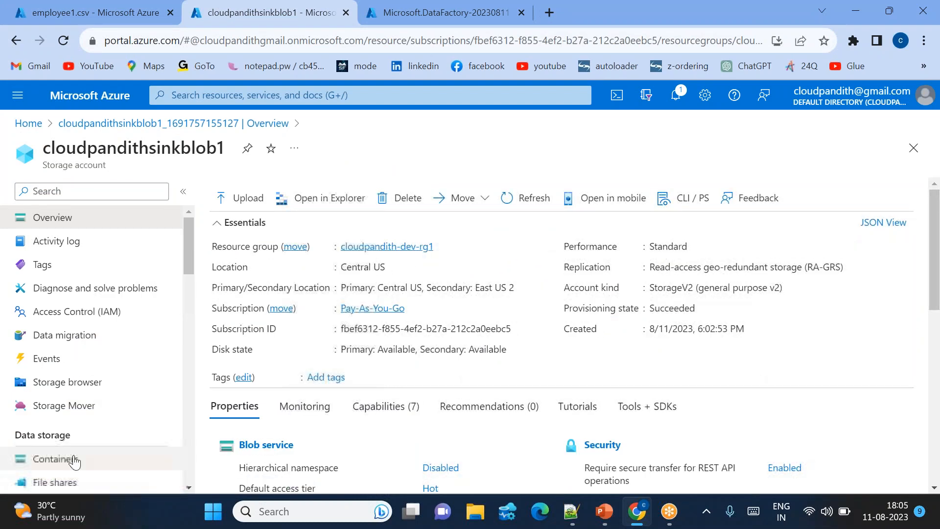
{"action": "left_click", "coordinate": [74, 460]}
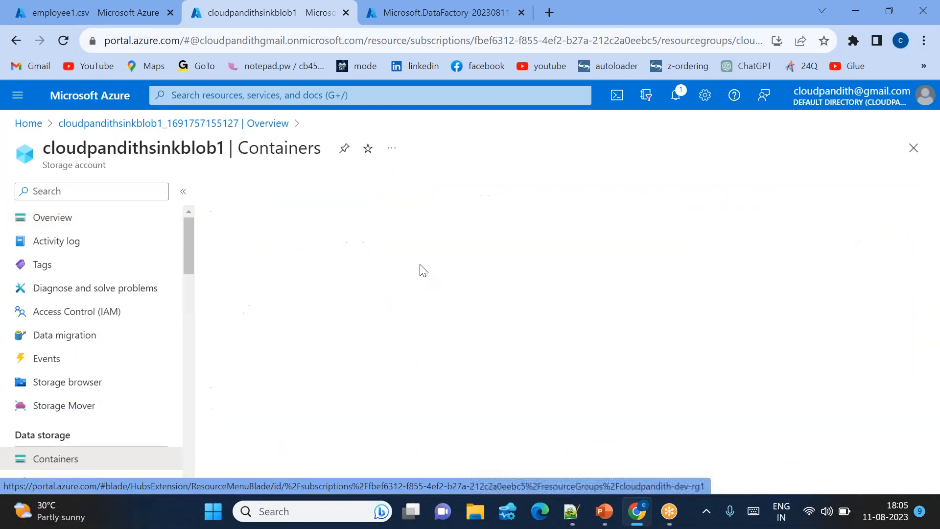
{"action": "left_click", "coordinate": [240, 190]}
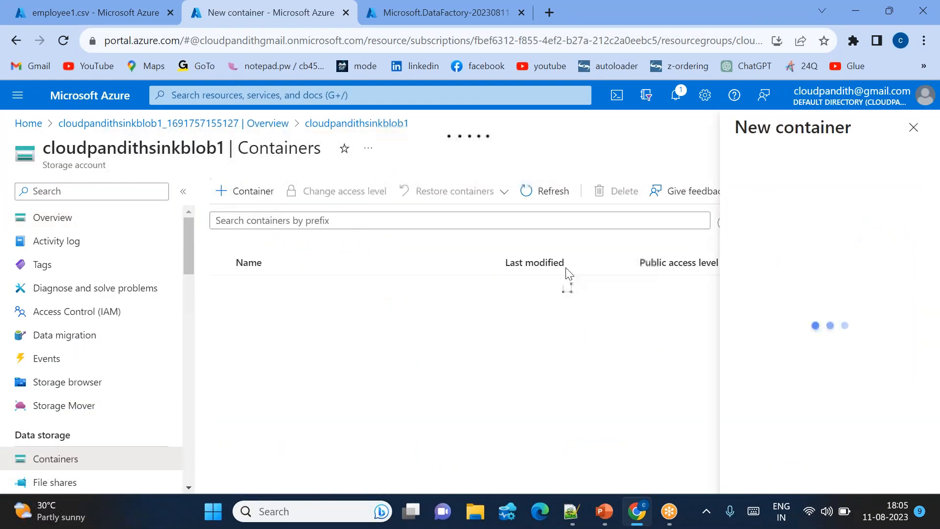
{"action": "type", "text": "custou"}
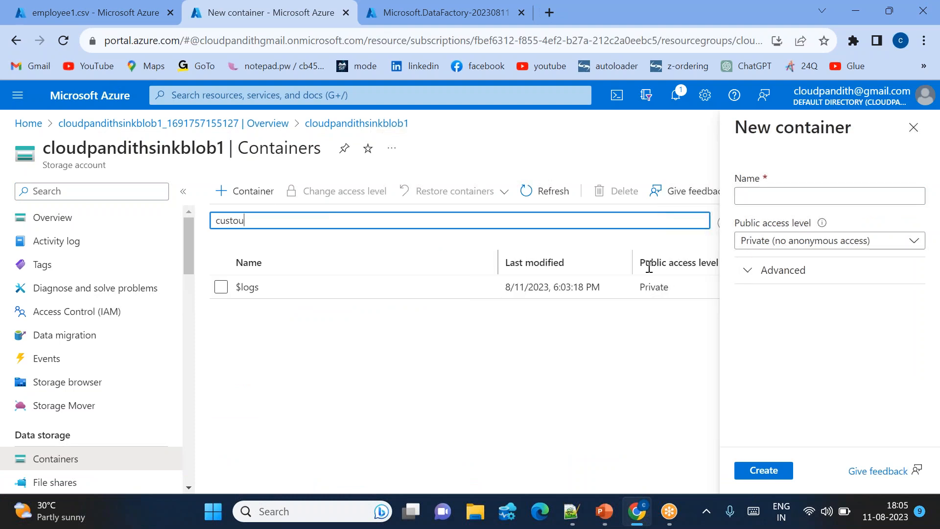
{"action": "key", "text": "BackSpace"}
{"action": "key", "text": "BackSpace"}
{"action": "key", "text": "BackSpace"}
{"action": "key", "text": "BackSpace"}
{"action": "key", "text": "BackSpace"}
{"action": "key", "text": "BackSpace"}
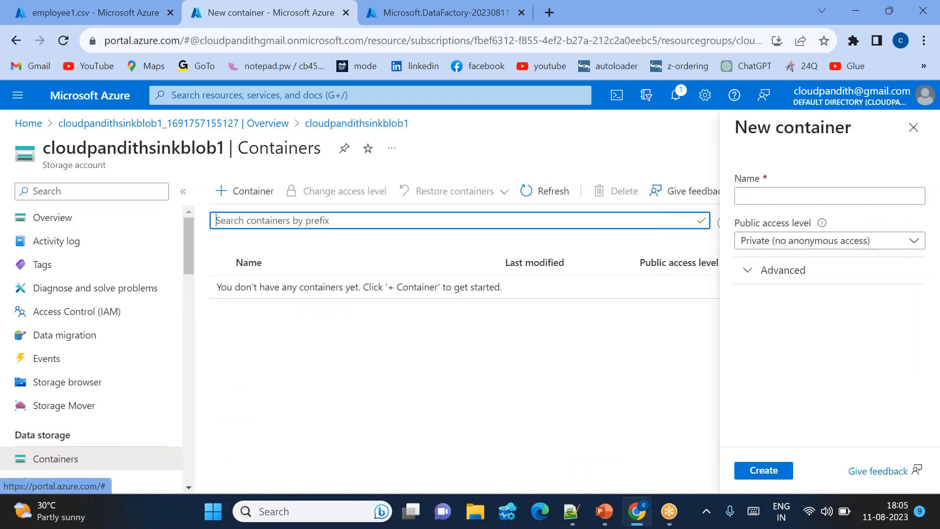
Create two private containers named custout and empout in the sink storage account.
{"action": "left_click", "coordinate": [756, 196]}
{"action": "type", "text": "cust"}
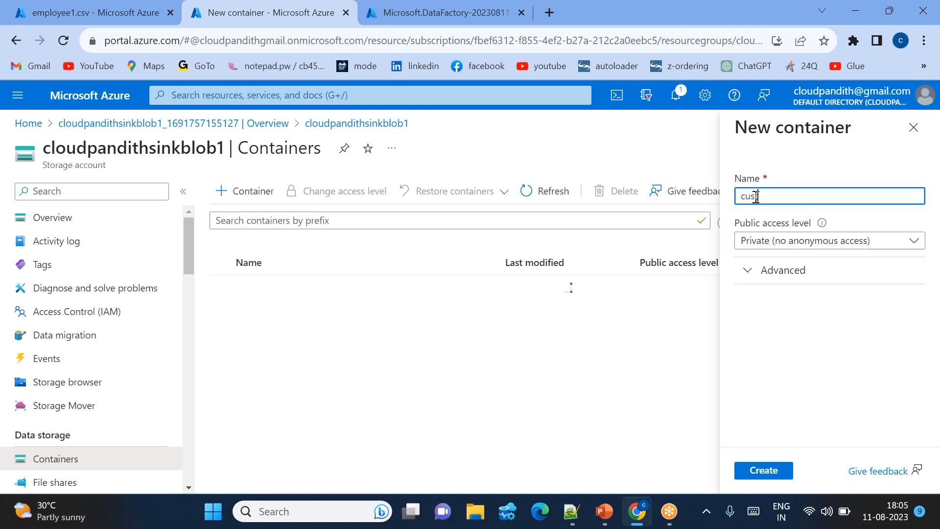
{"action": "type", "text": "out"}
{"action": "left_click", "coordinate": [763, 470]}
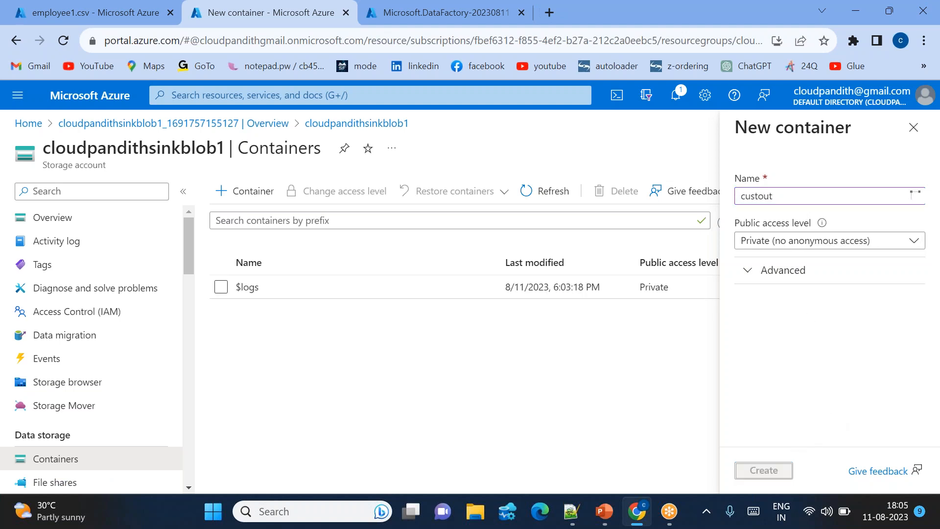
{"action": "left_click", "coordinate": [255, 196]}
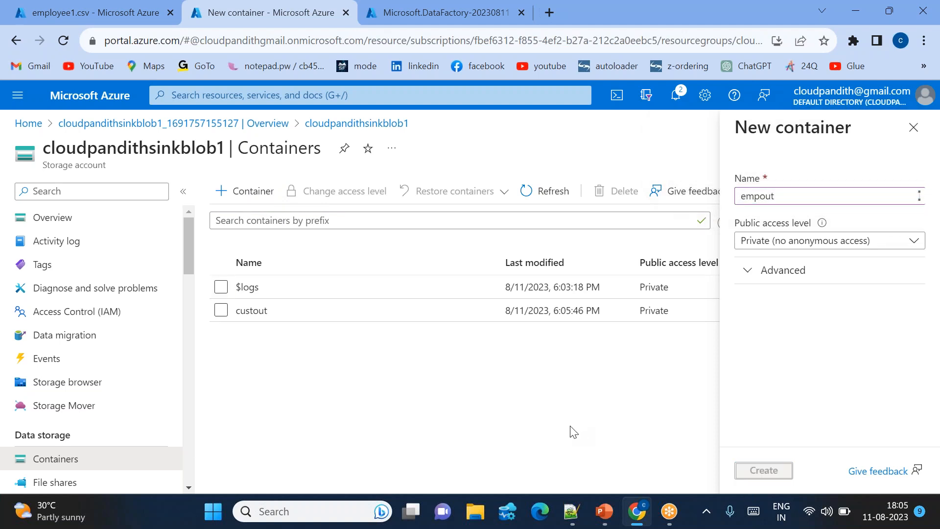
{"action": "key", "text": "Return"}
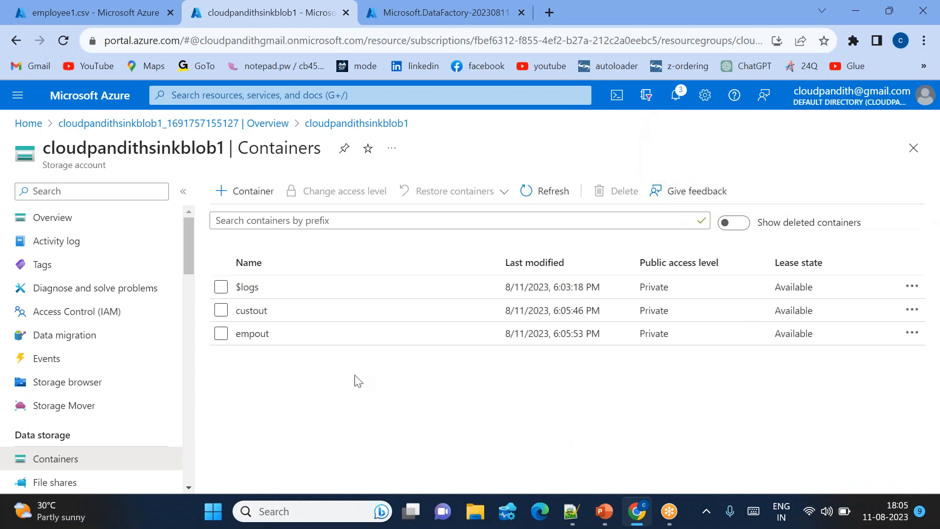
Check the next hands-on step, opening ADF Studio, in the PowerPoint slide show and return to the browser.
{"action": "key", "text": "alt+Tab"}
{"action": "key", "text": "alt+Tab"}
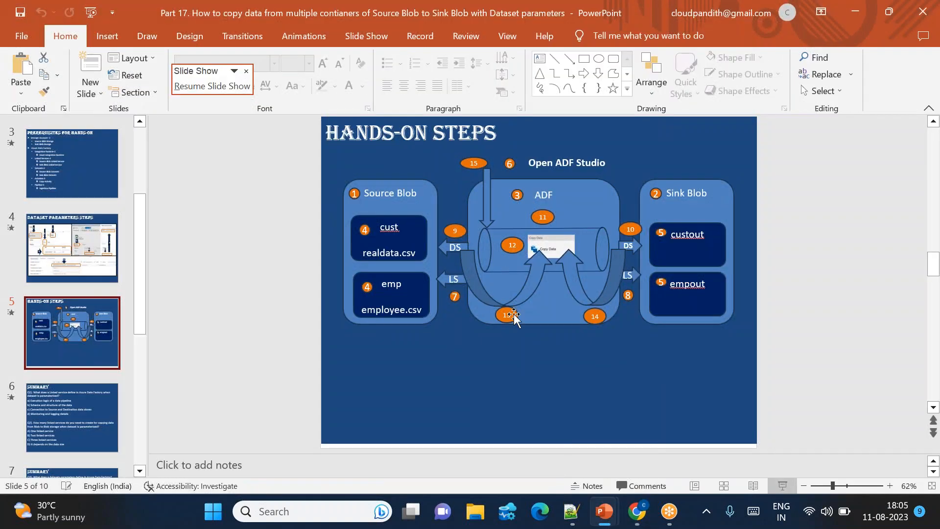
{"action": "key", "text": "alt+Tab"}
{"action": "key", "text": "alt+Tab"}
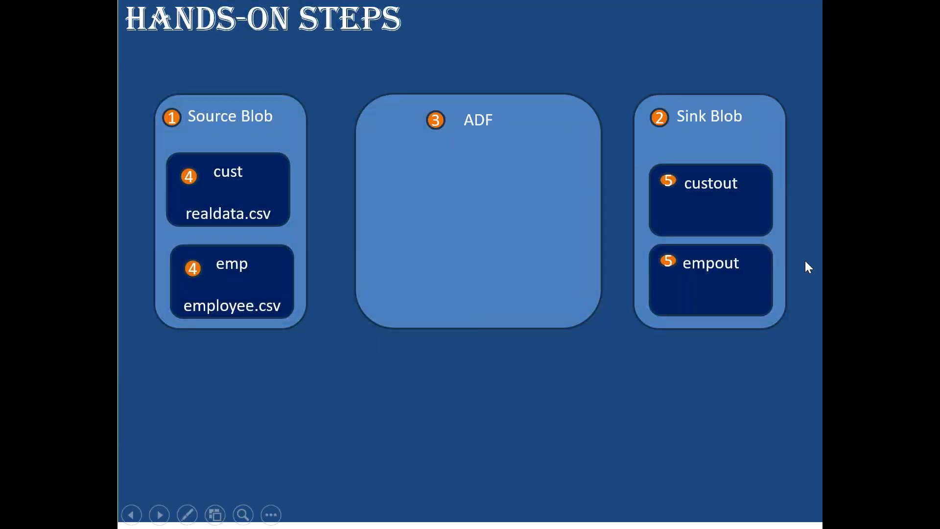
{"action": "key", "text": "Right"}
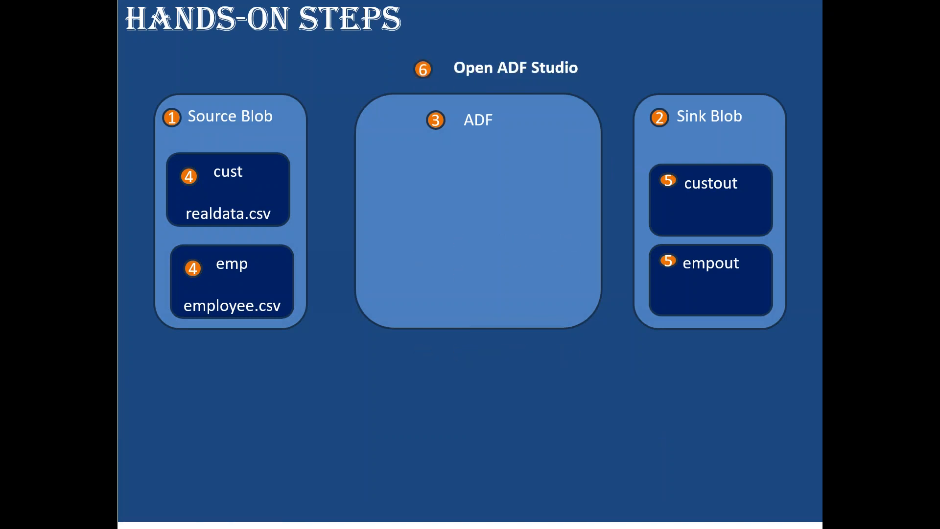
{"action": "key", "text": "alt+Tab"}
{"action": "key", "text": "alt+Tab"}
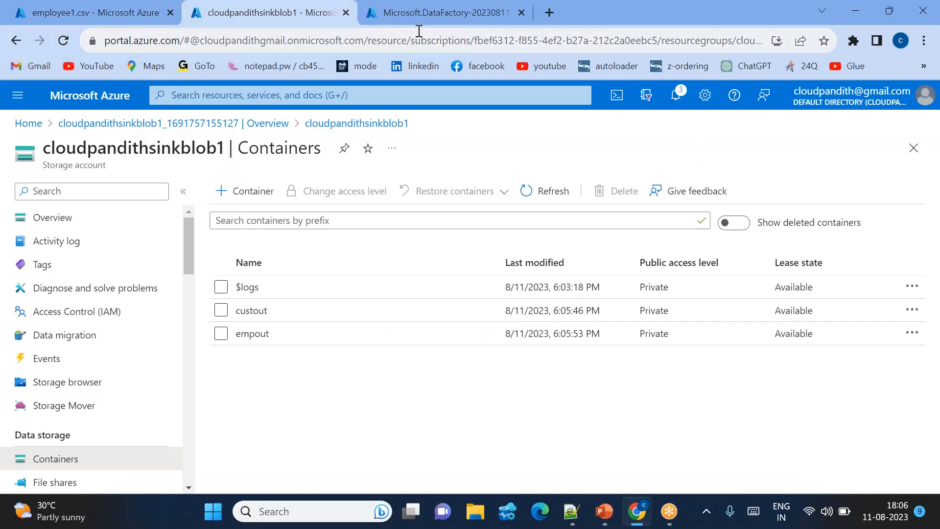
Open the deployed data factory cloudpandith-dev-adfv2 and launch Azure Data Factory Studio.
{"action": "left_click", "coordinate": [398, 22]}
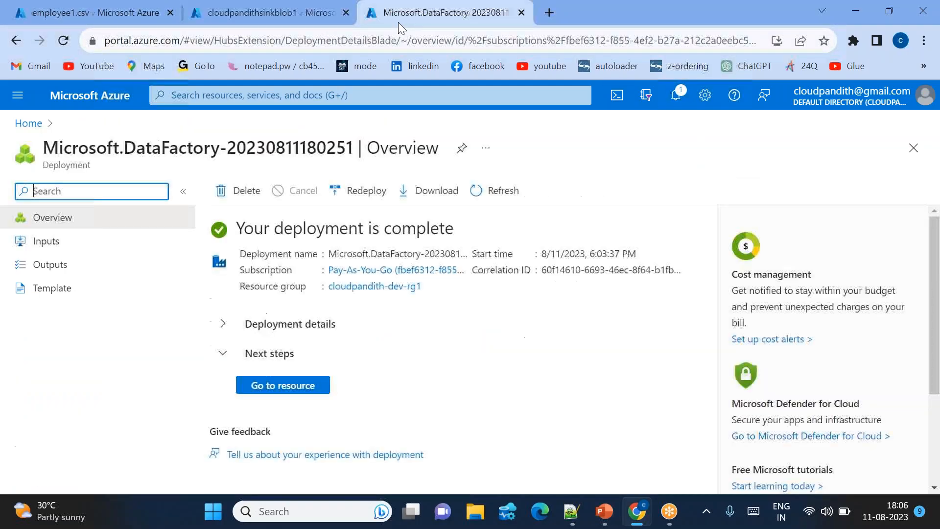
{"action": "left_click", "coordinate": [275, 389]}
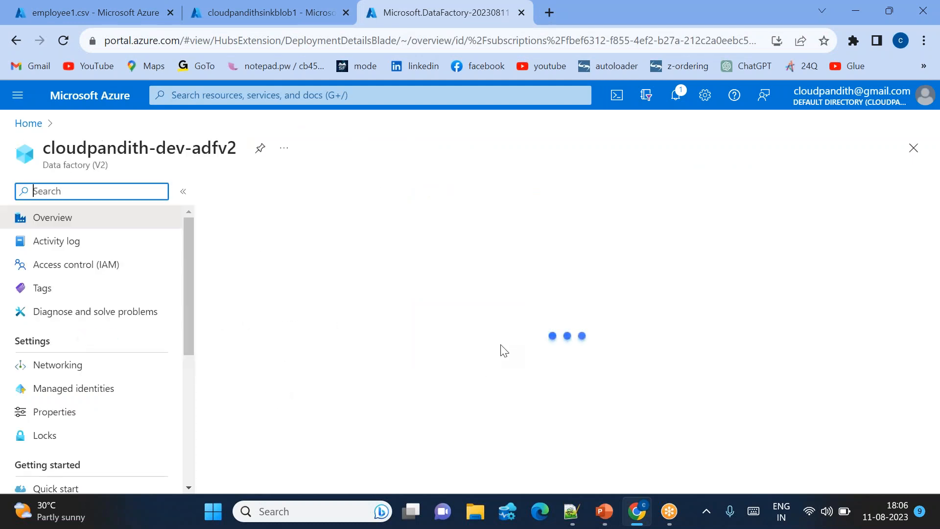
{"action": "scroll", "coordinate": [504, 350], "scroll_direction": "down", "scroll_amount": 3}
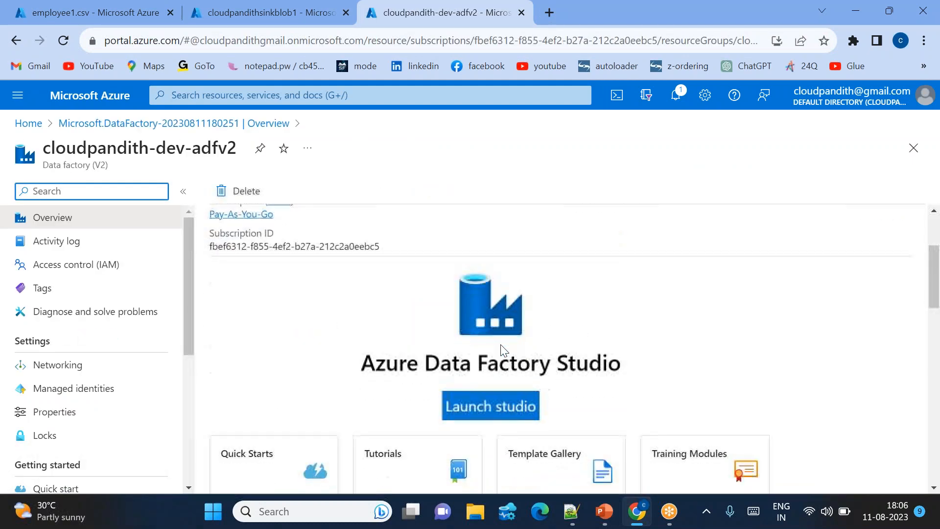
{"action": "left_click", "coordinate": [484, 407]}
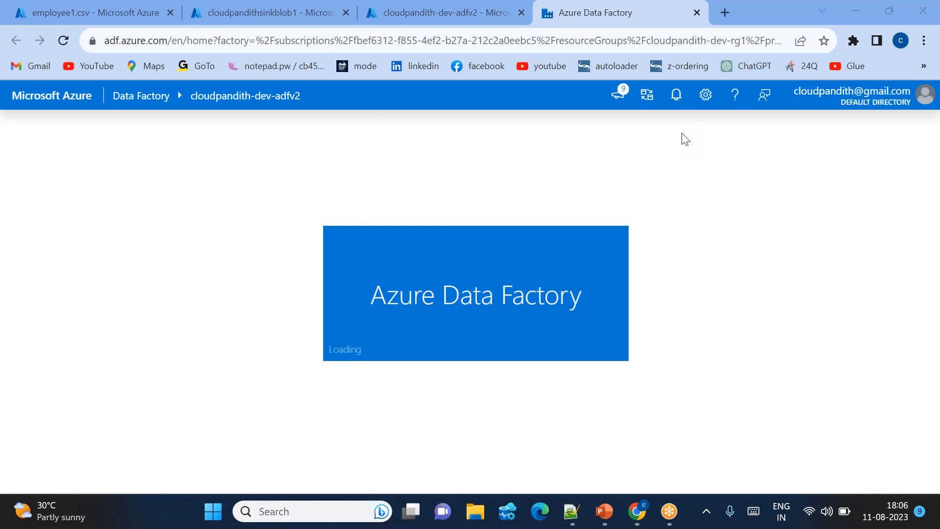
Switch to the PowerPoint slide show and advance the Hands-on Steps slide to the source and sink linked service steps.
{"action": "key", "text": "alt+Tab"}
{"action": "key", "text": "alt+Tab"}
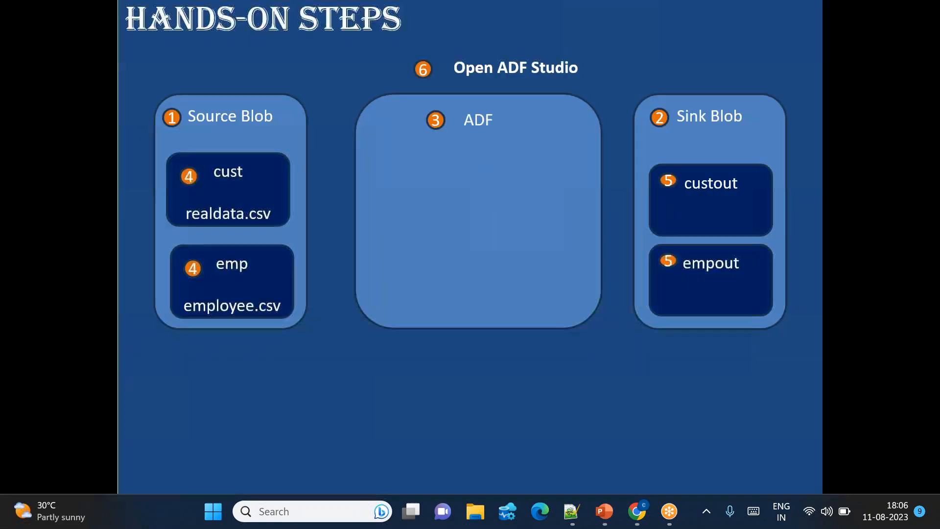
{"action": "key", "text": "Right"}
{"action": "key", "text": "Right"}
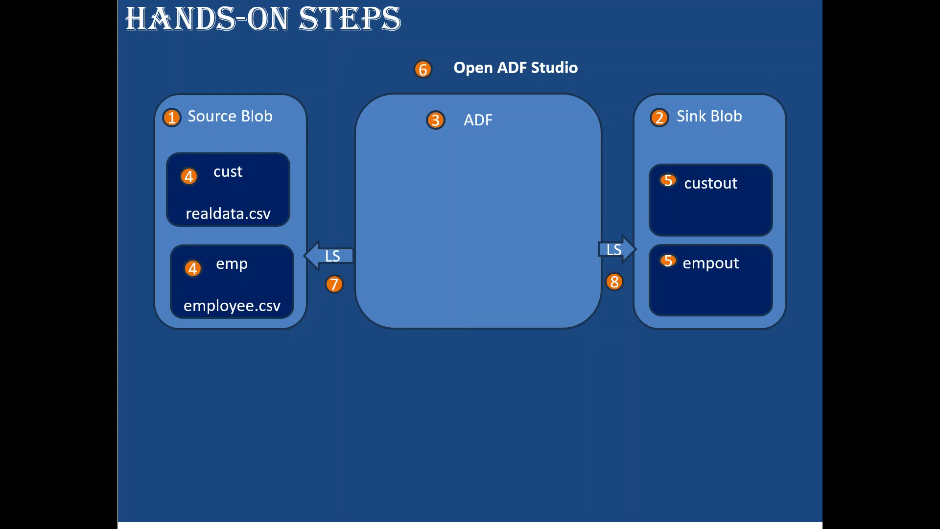
Return to Data Factory Studio in the browser and start a new linked service for Azure Blob Storage.
{"action": "key", "text": "alt+Tab"}
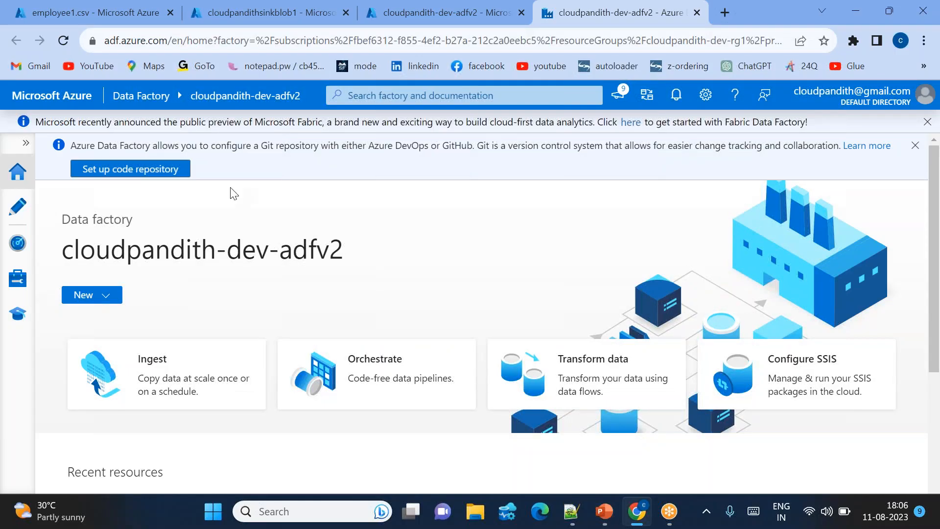
{"action": "left_click", "coordinate": [17, 278]}
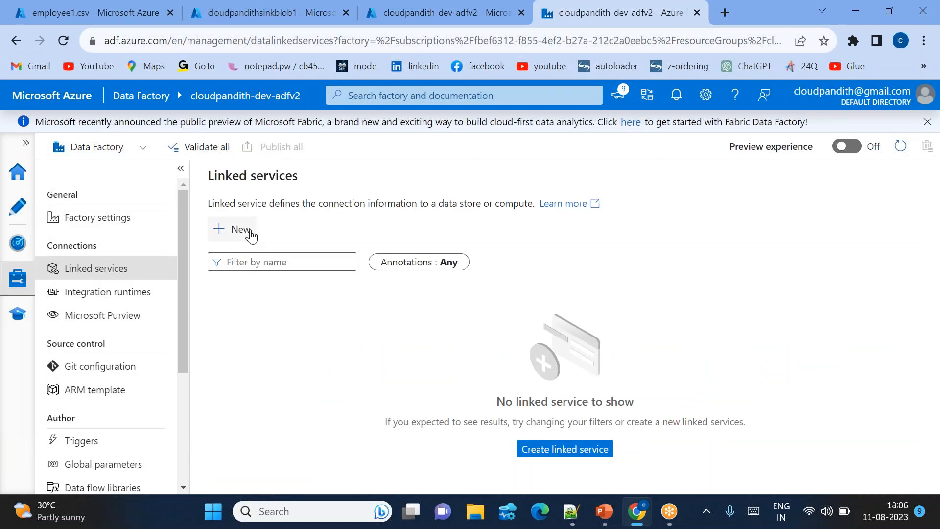
{"action": "left_click", "coordinate": [251, 234]}
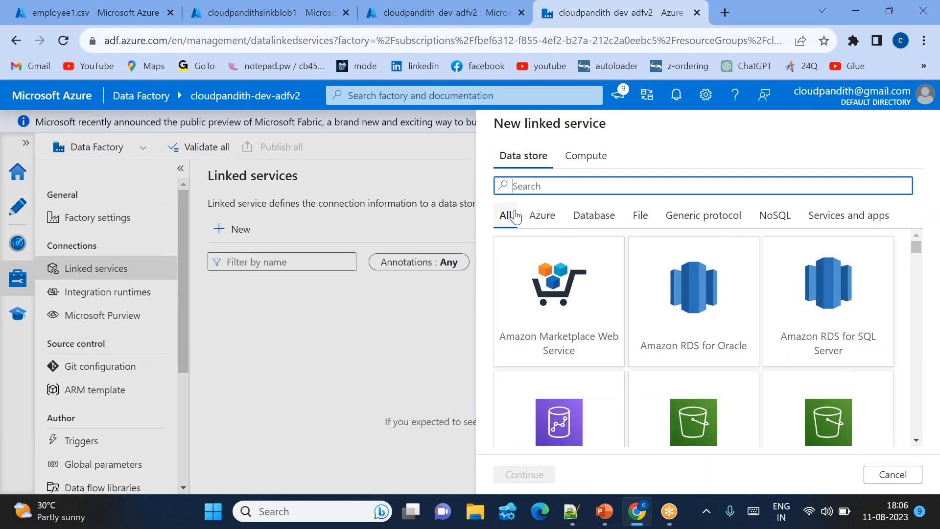
{"action": "type", "text": "blob"}
{"action": "double_click", "coordinate": [559, 294]}
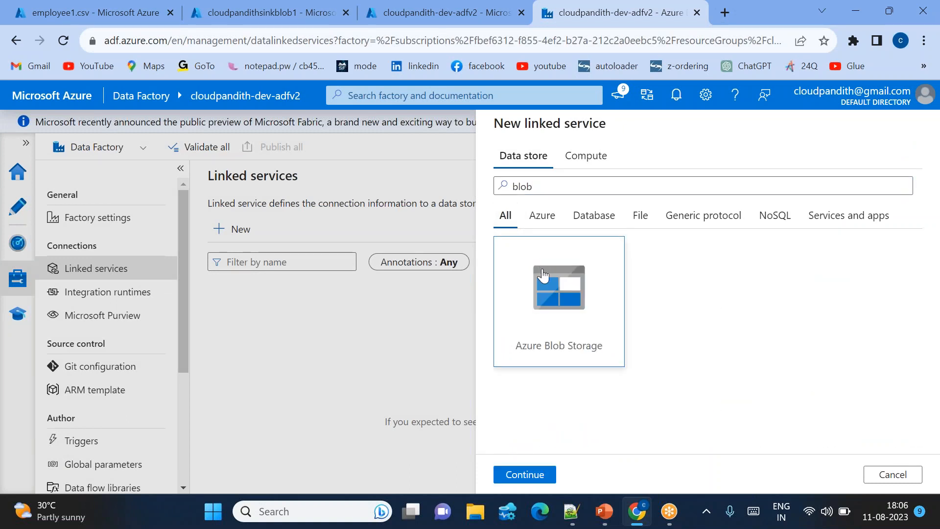
Name the linked service LS_Blob_Source and select the second Pay-As-You-Go subscription with storage account cloudpandithsrcblob1.
{"action": "key", "text": "ctrl+a"}
{"action": "key", "text": "BackSpace"}
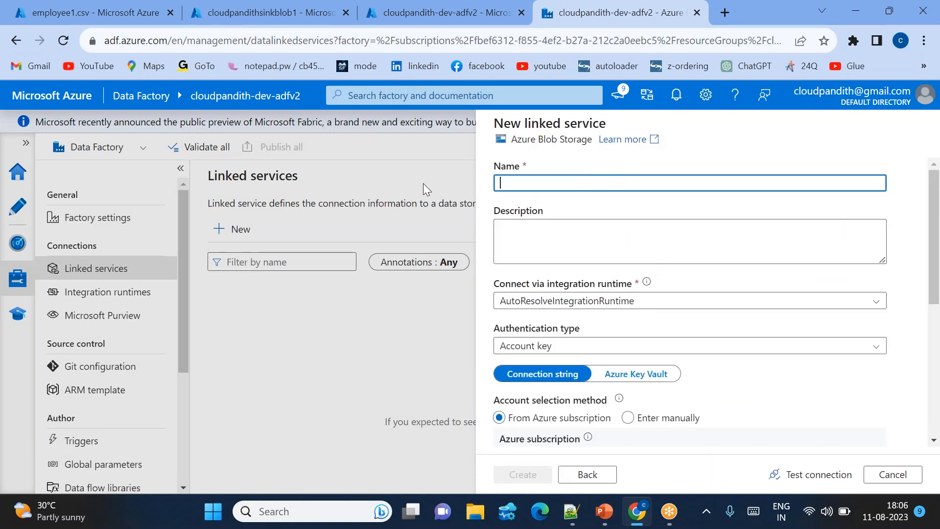
{"action": "type", "text": "LS_B"}
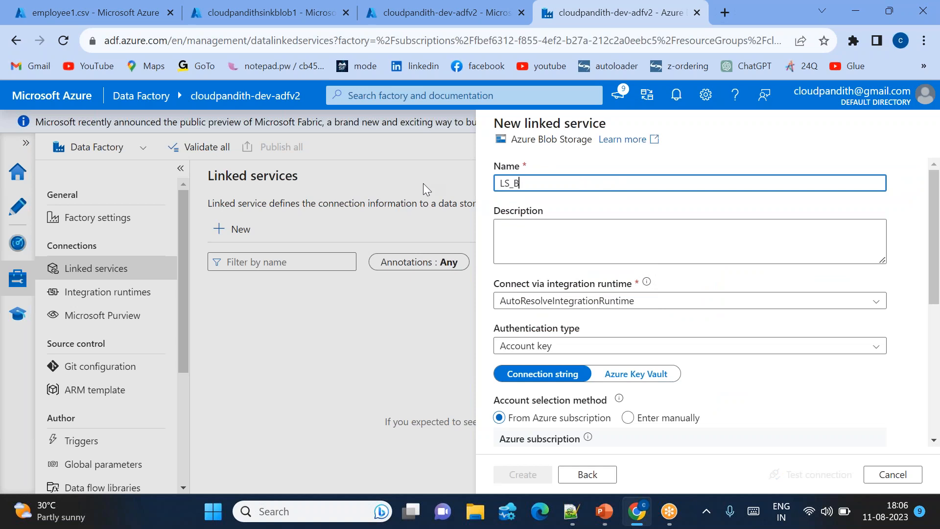
{"action": "type", "text": "lob_Source"}
{"action": "scroll", "coordinate": [547, 373], "scroll_direction": "down", "scroll_amount": 2}
{"action": "left_click", "coordinate": [548, 366]}
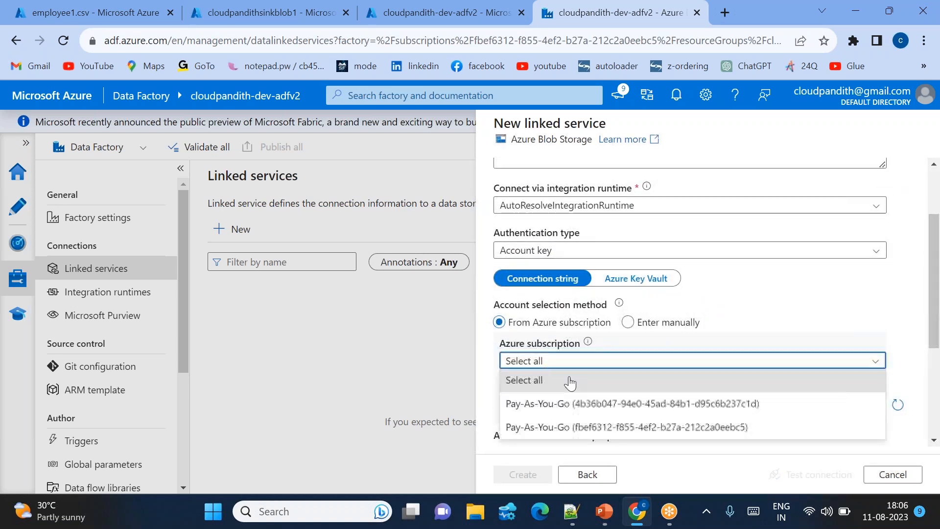
{"action": "left_click", "coordinate": [545, 427]}
{"action": "scroll", "coordinate": [532, 313], "scroll_direction": "down", "scroll_amount": 2}
{"action": "left_click", "coordinate": [531, 313]}
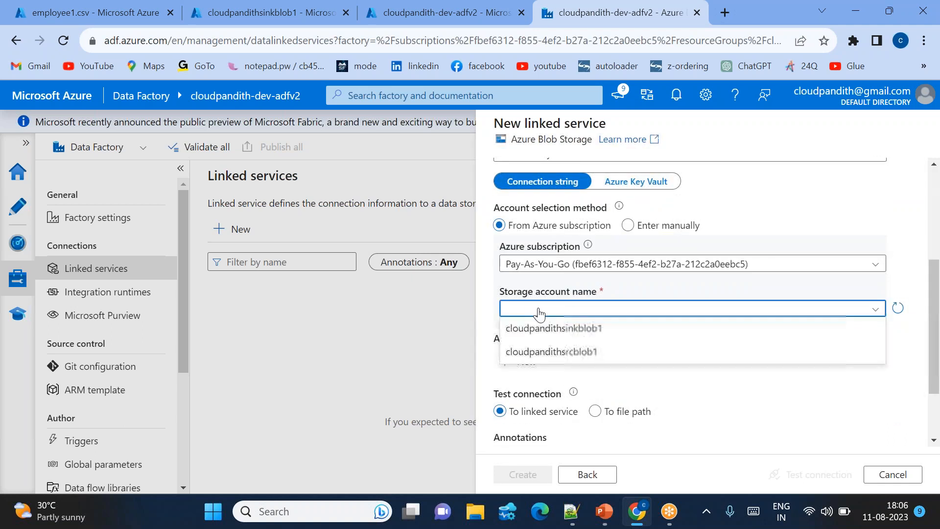
{"action": "left_click", "coordinate": [574, 353]}
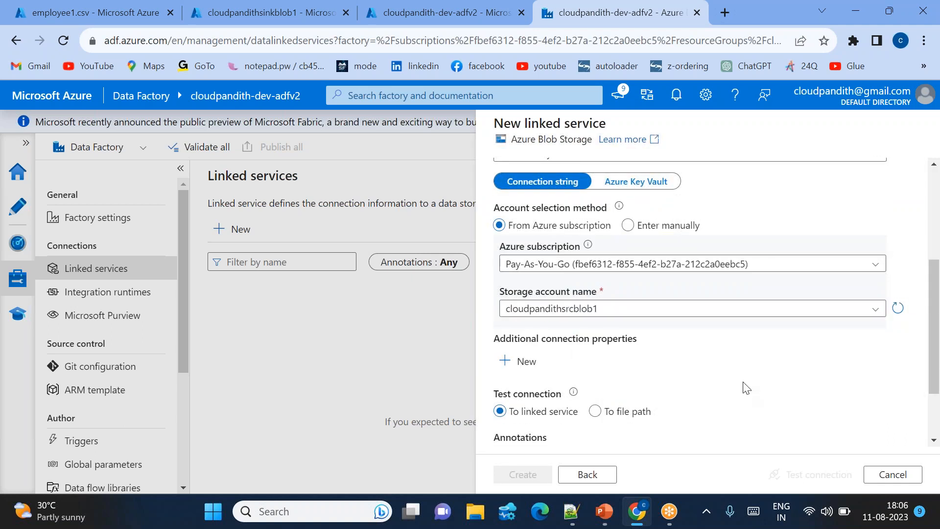
Test the connection to the source storage account and create the linked service.
{"action": "left_click", "coordinate": [823, 475]}
{"action": "scroll", "coordinate": [636, 445], "scroll_direction": "down", "scroll_amount": 1}
{"action": "left_click", "coordinate": [514, 484]}
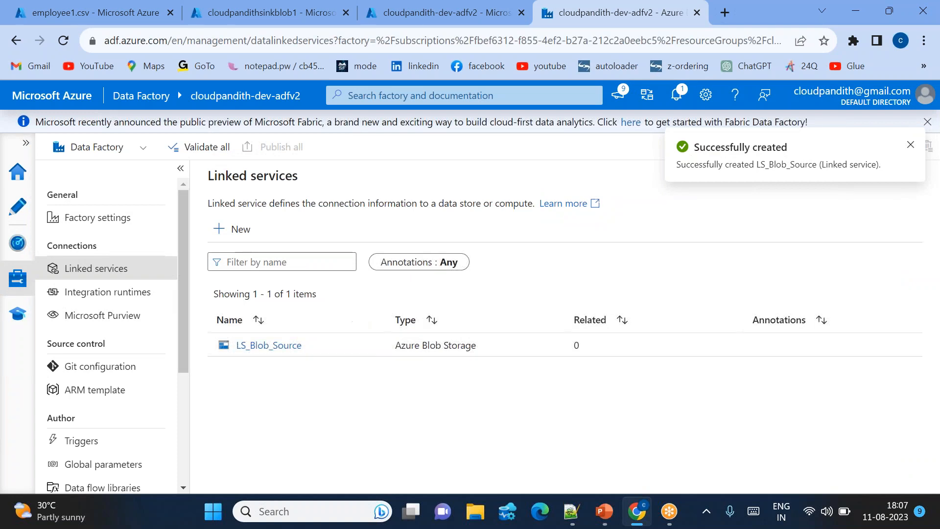
Start another Azure Blob Storage linked service and name it LS_Blob_Sink.
{"action": "left_click", "coordinate": [243, 229]}
{"action": "type", "text": "blob"}
{"action": "double_click", "coordinate": [560, 294]}
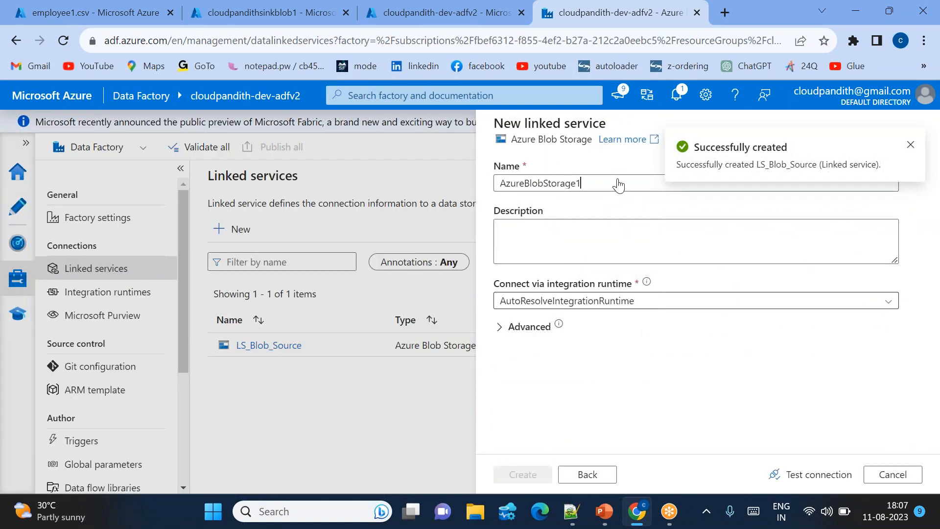
{"action": "left_click_drag", "start_coordinate": [458, 181], "coordinate": [456, 182]}
{"action": "key", "text": "BackSpace"}
{"action": "type", "text": "LS_"}
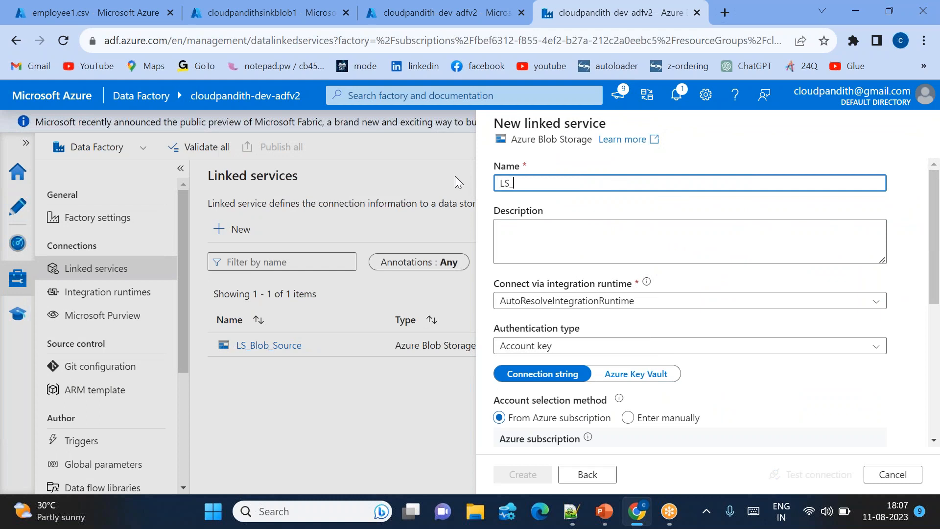
{"action": "type", "text": "Blob_Sink"}
Select the second Pay-As-You-Go subscription and storage account cloudpandithsinkblob1, then test the connection and create the sink linked service.
{"action": "scroll", "coordinate": [539, 343], "scroll_direction": "down", "scroll_amount": 2}
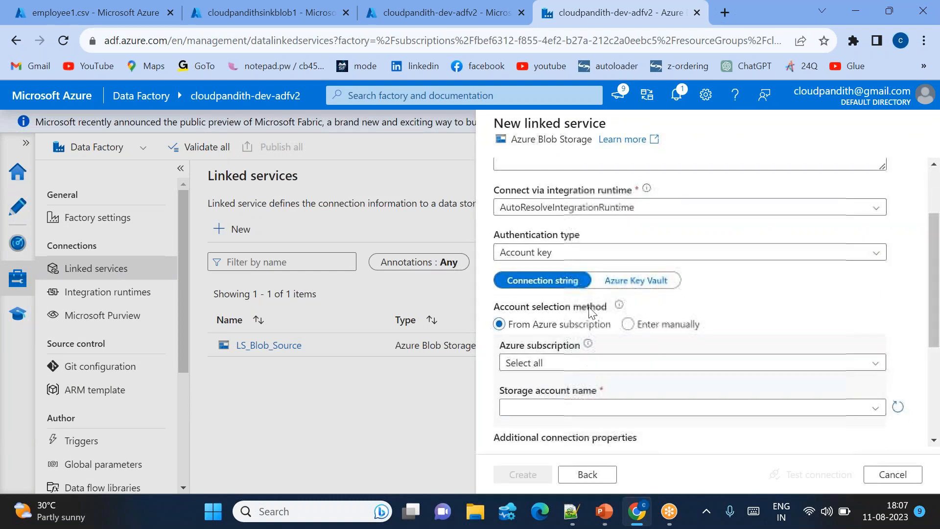
{"action": "left_click", "coordinate": [535, 363]}
{"action": "left_click", "coordinate": [562, 428]}
{"action": "scroll", "coordinate": [551, 343], "scroll_direction": "down", "scroll_amount": 1}
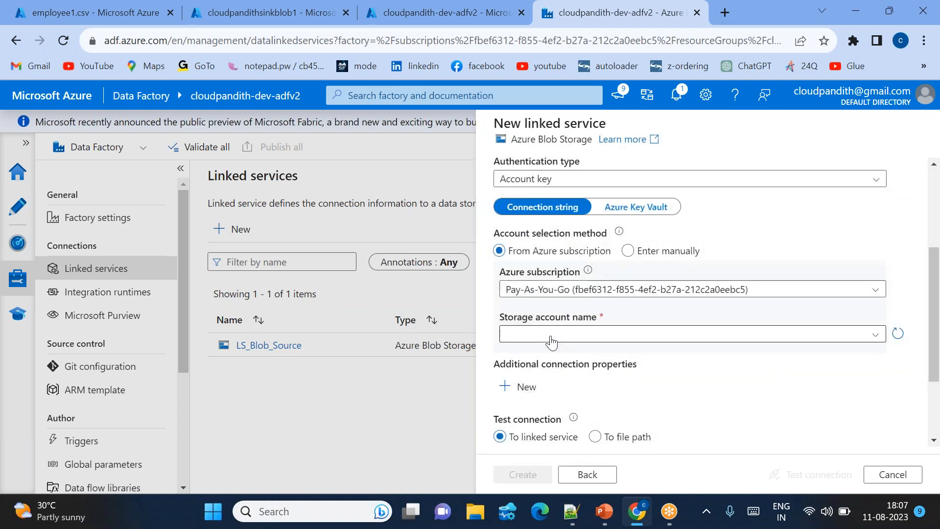
{"action": "left_click", "coordinate": [553, 336]}
{"action": "left_click", "coordinate": [577, 357]}
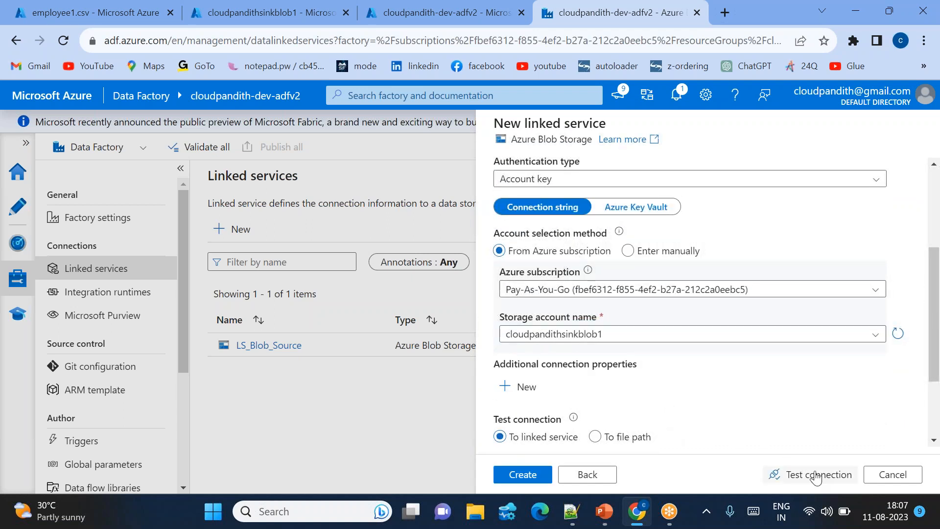
{"action": "left_click", "coordinate": [814, 476]}
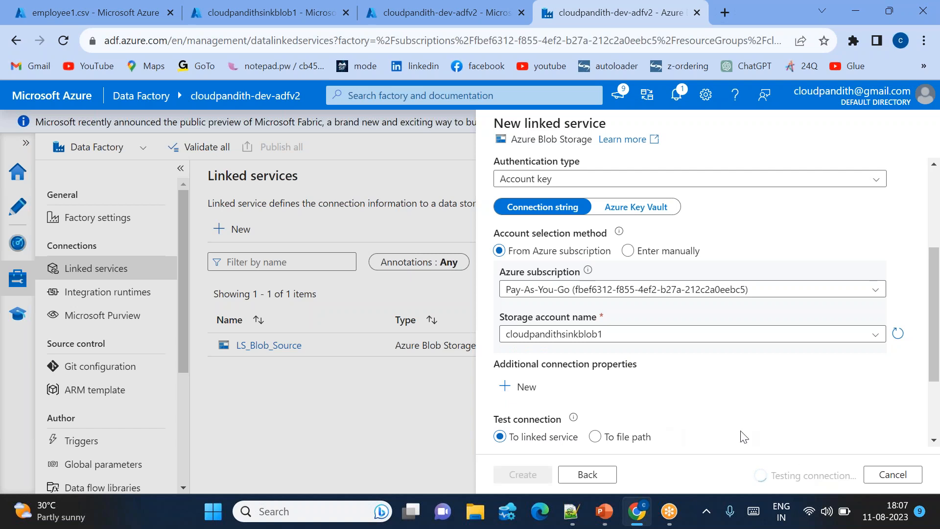
{"action": "left_click", "coordinate": [522, 477]}
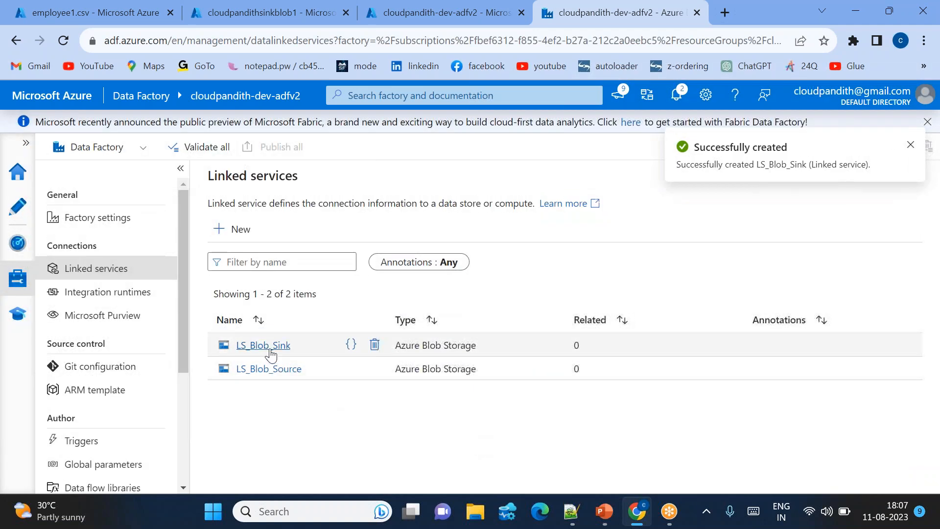
Review the storage account settings of LS_Blob_Sink and LS_Blob_Source, closing each without changes.
{"action": "left_click", "coordinate": [269, 351]}
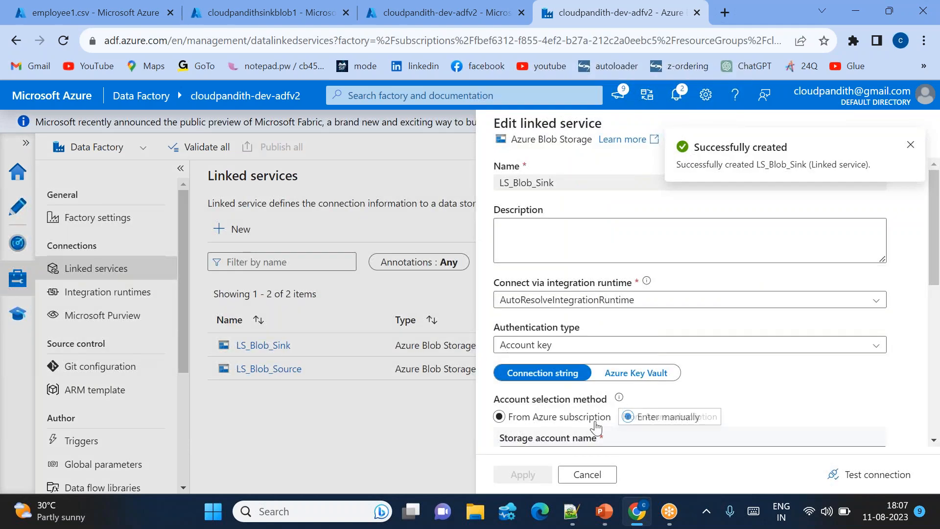
{"action": "scroll", "coordinate": [607, 404], "scroll_direction": "down", "scroll_amount": 2}
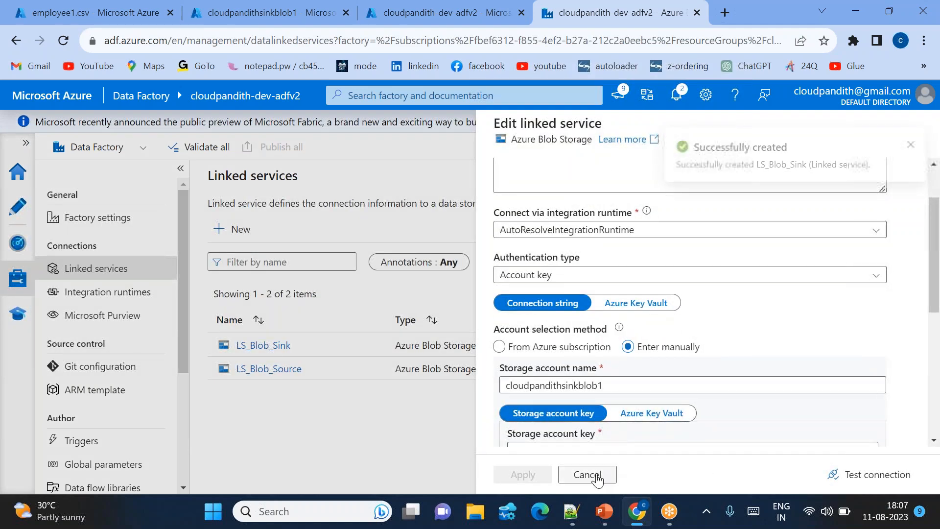
{"action": "left_click", "coordinate": [588, 475]}
{"action": "left_click", "coordinate": [286, 373]}
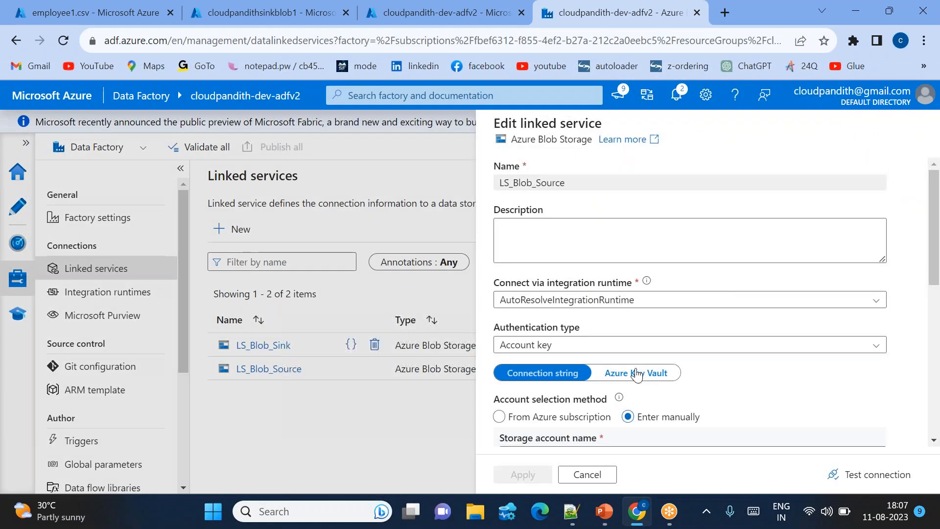
{"action": "scroll", "coordinate": [612, 367], "scroll_direction": "down", "scroll_amount": 2}
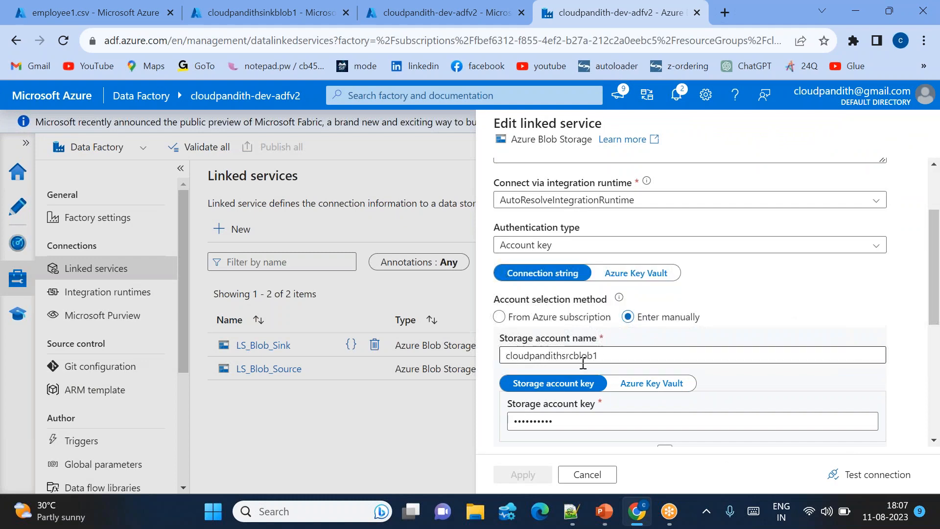
{"action": "left_click", "coordinate": [587, 475]}
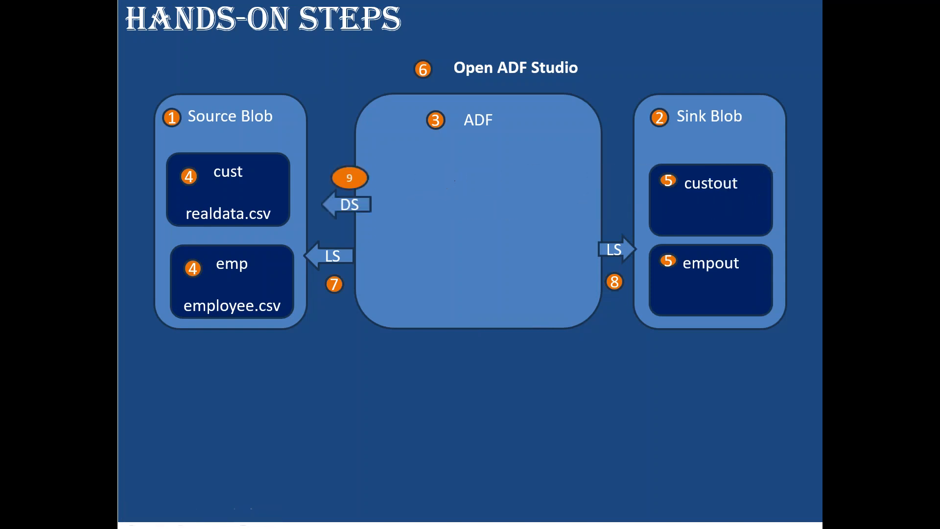
Check the source and sink dataset steps in the PowerPoint slide show and return to the browser.
{"action": "key", "text": "Right"}
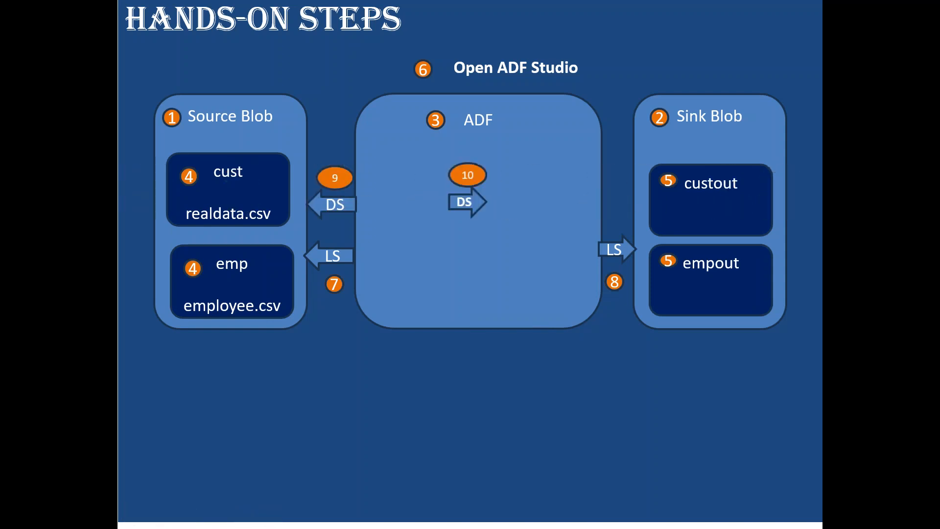
{"action": "key", "text": "alt+Tab"}
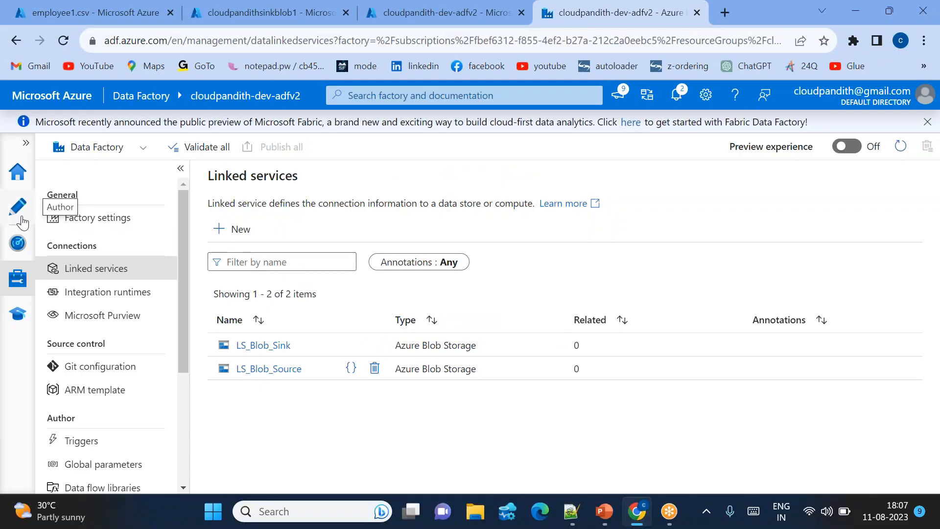
Start a new dataset on Azure Blob Storage with the DelimitedText format.
{"action": "left_click", "coordinate": [21, 219]}
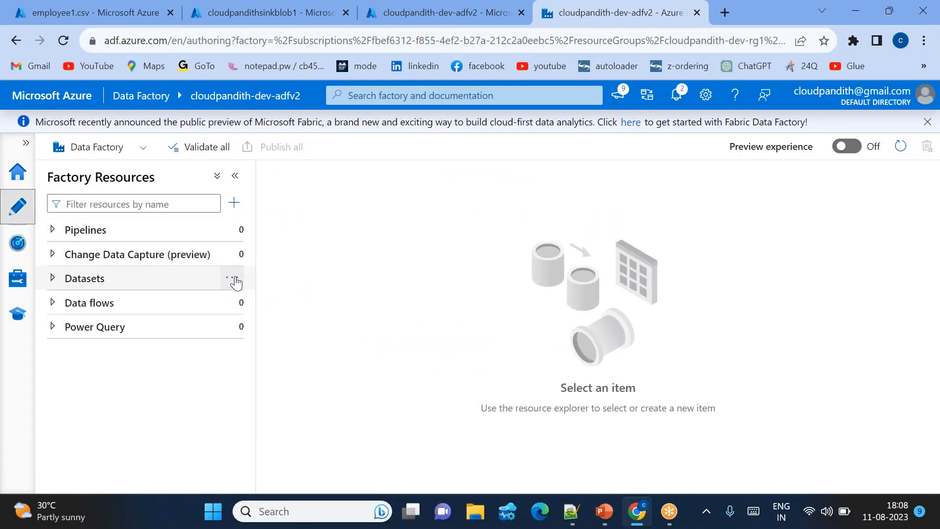
{"action": "left_click", "coordinate": [234, 278]}
{"action": "left_click", "coordinate": [282, 302]}
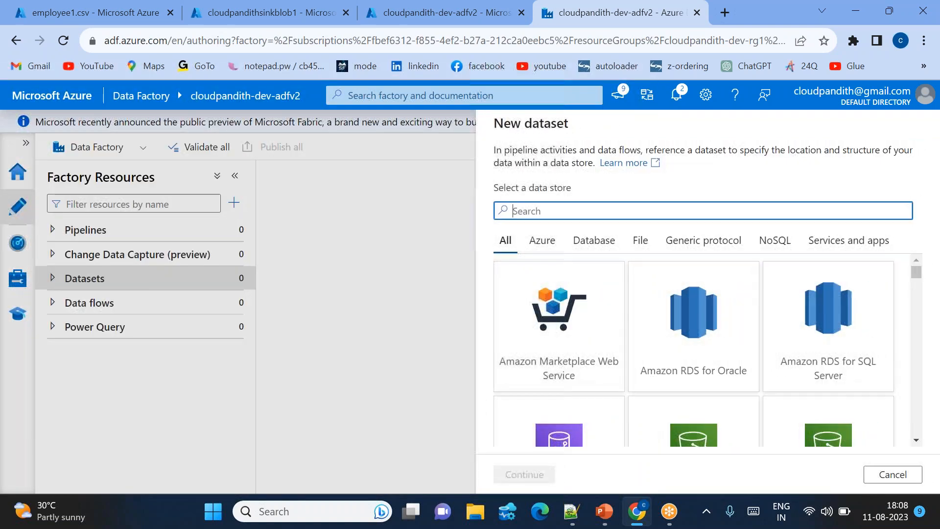
{"action": "type", "text": "blob"}
{"action": "double_click", "coordinate": [553, 314]}
{"action": "left_click", "coordinate": [815, 239]}
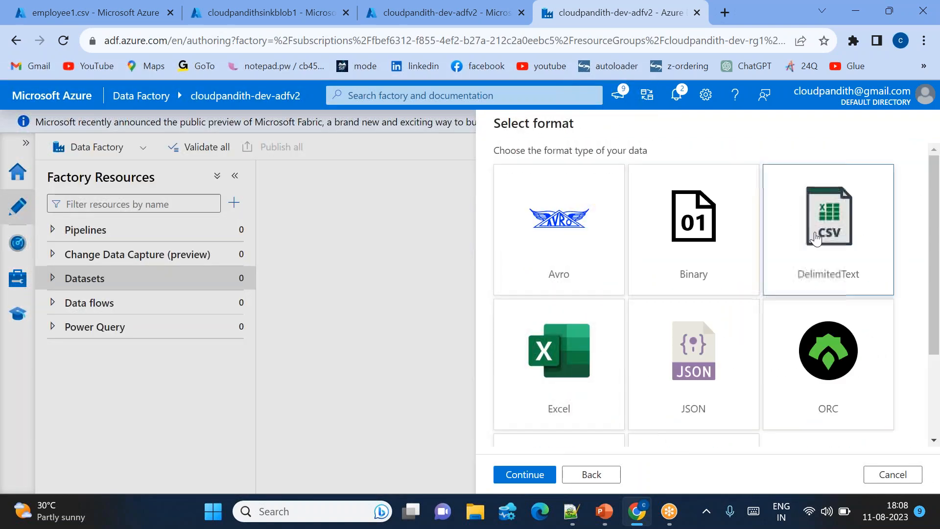
{"action": "left_click", "coordinate": [815, 238]}
Name the dataset DS_Blob_Source and assign the linked service LS_Blob_Source to it.
{"action": "double_click", "coordinate": [581, 171]}
{"action": "key", "text": "BackSpace"}
{"action": "type", "text": "DS_Blob_Source"}
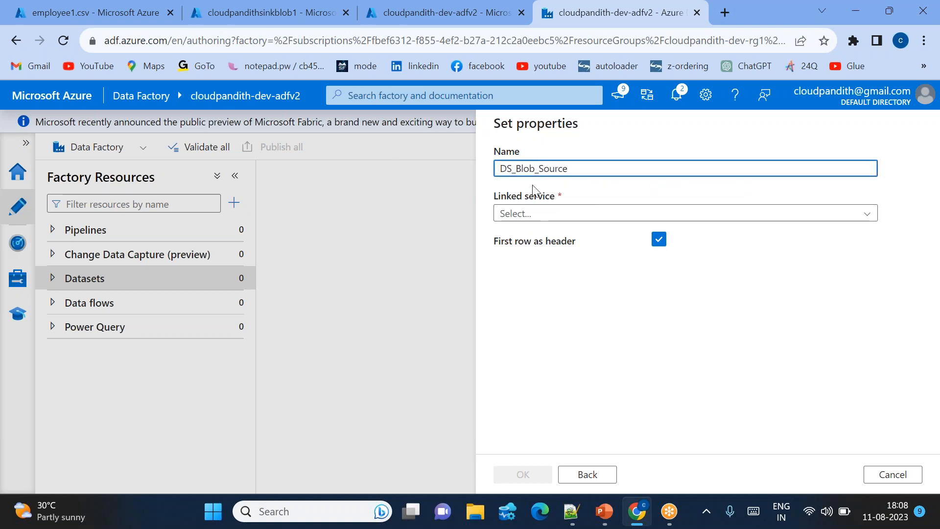
{"action": "left_click", "coordinate": [556, 213]}
{"action": "left_click", "coordinate": [536, 286]}
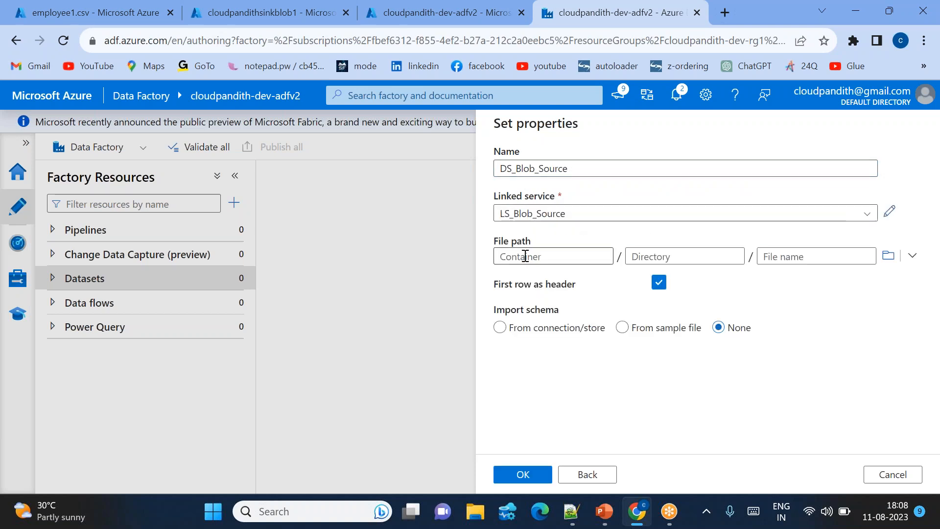
Inspect the container part of the file path, leave the path blank and create the source dataset.
{"action": "left_click", "coordinate": [525, 258]}
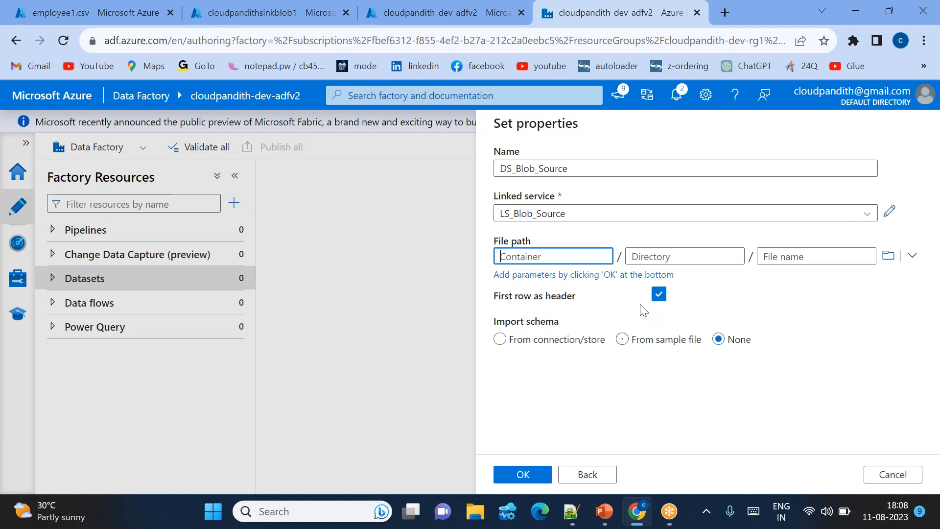
{"action": "left_click", "coordinate": [495, 275]}
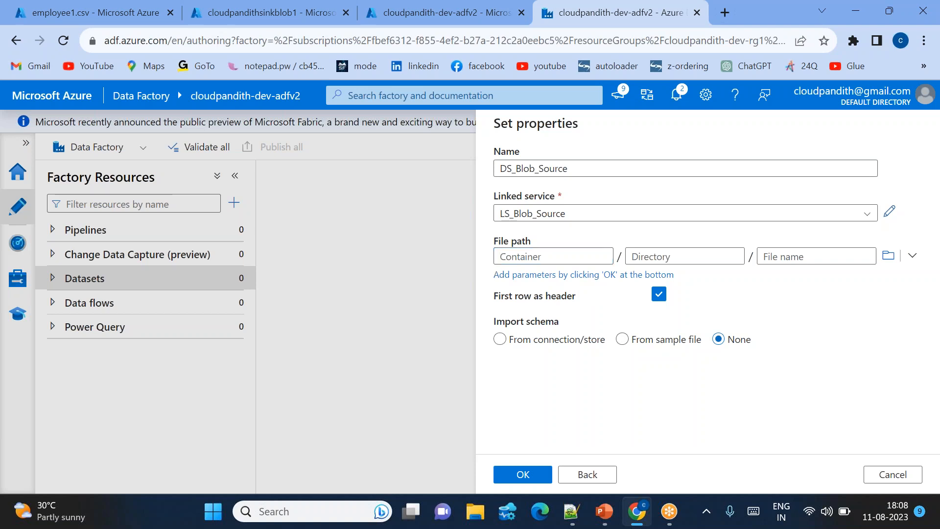
{"action": "left_click", "coordinate": [527, 262]}
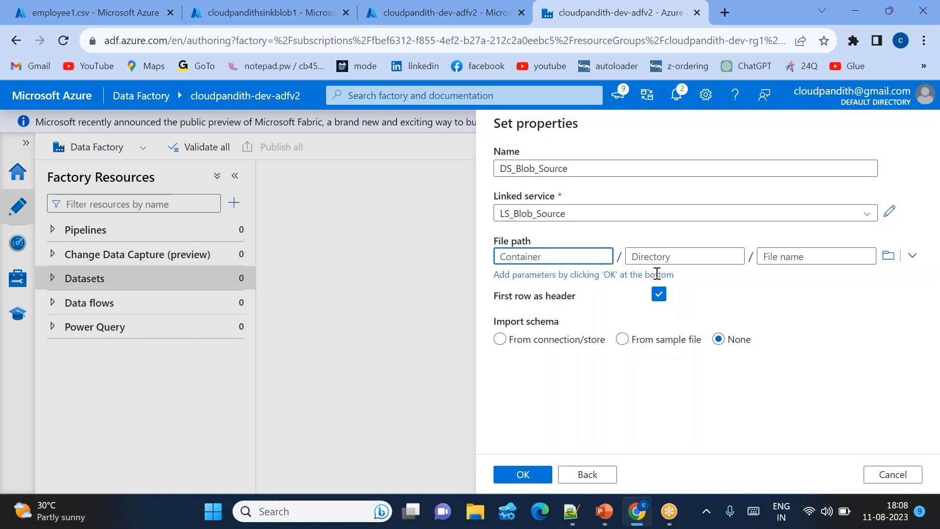
{"action": "left_click", "coordinate": [514, 475]}
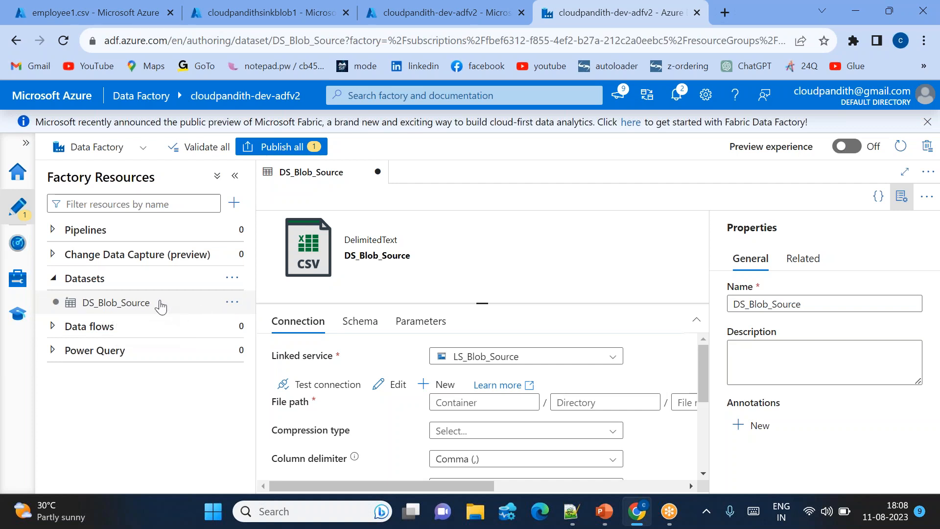
Start a second dataset with Azure Blob Storage as its data store.
{"action": "left_click", "coordinate": [233, 278]}
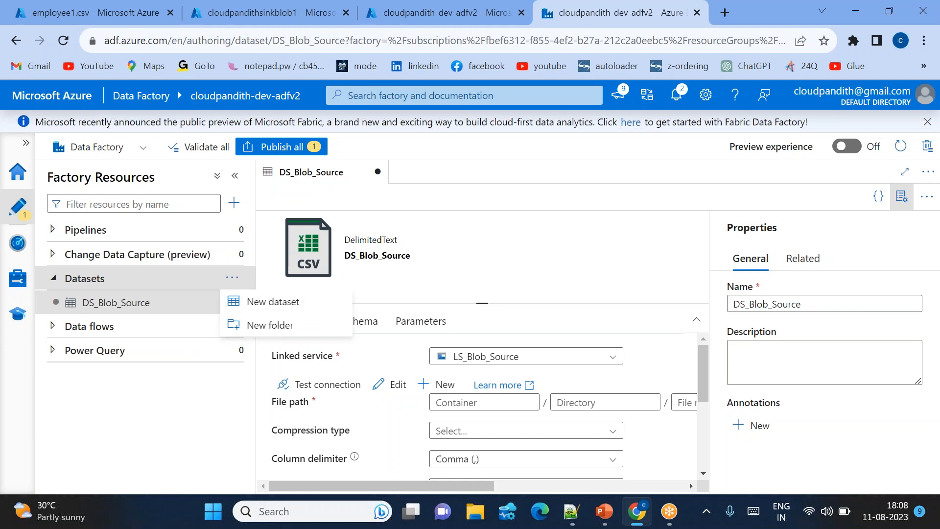
{"action": "left_click", "coordinate": [284, 303]}
{"action": "type", "text": "blob"}
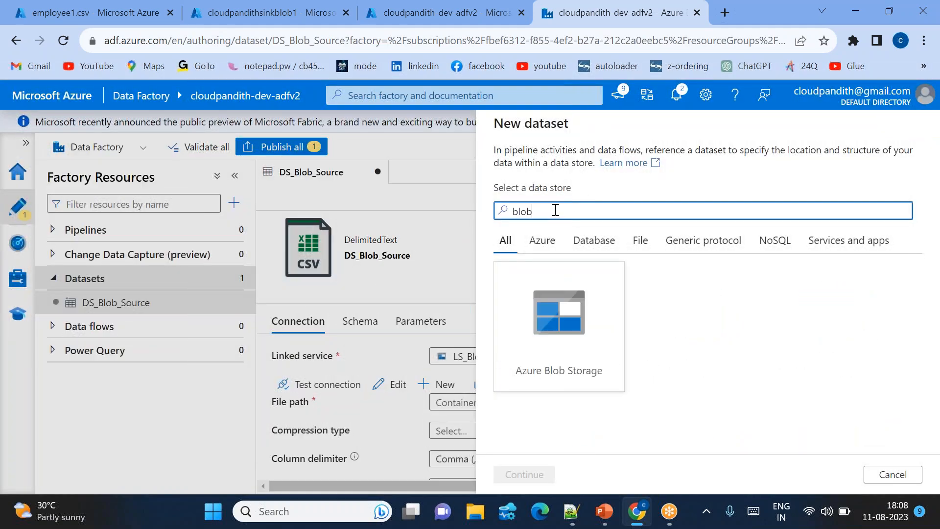
{"action": "double_click", "coordinate": [563, 365]}
{"action": "left_click", "coordinate": [829, 225]}
{"action": "double_click", "coordinate": [703, 377]}
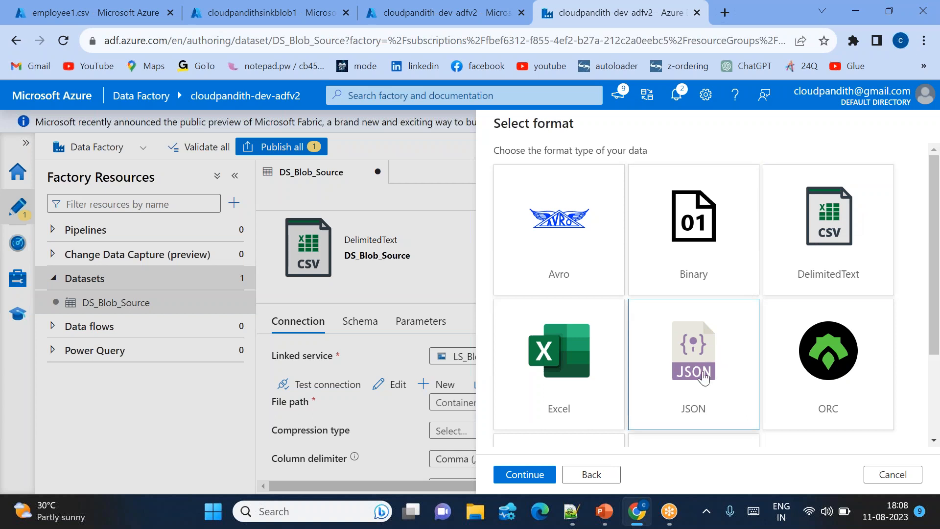
{"action": "key", "text": "BackSpace"}
{"action": "type", "text": "DS_Blob"}
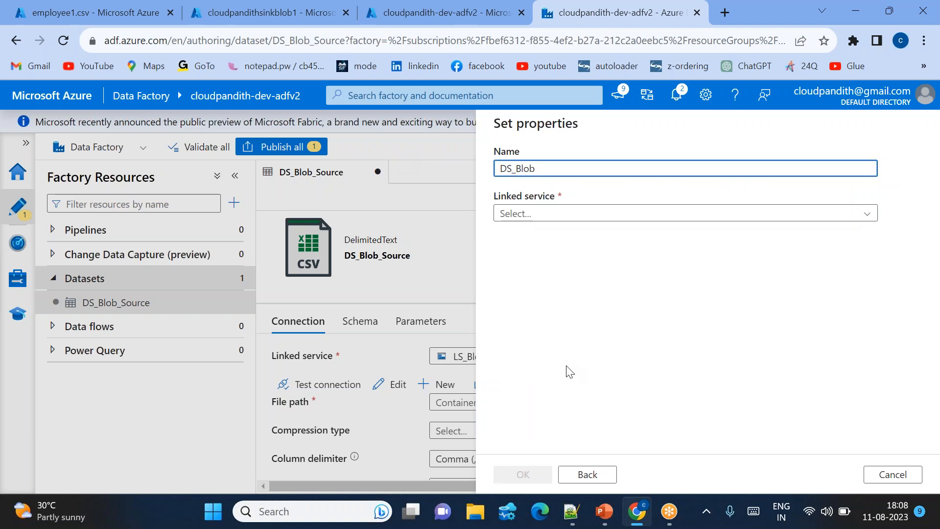
{"action": "left_click", "coordinate": [589, 474]}
{"action": "scroll", "coordinate": [715, 343], "scroll_direction": "down", "scroll_amount": 3}
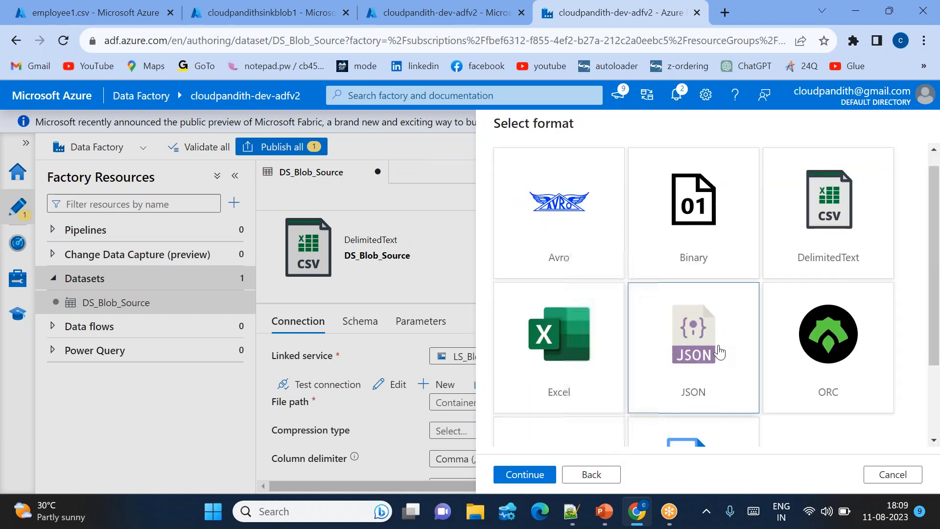
Choose the DelimitedText format for the new dataset and name it DS_Blob_Sink.
{"action": "scroll", "coordinate": [719, 351], "scroll_direction": "up", "scroll_amount": 3}
{"action": "double_click", "coordinate": [829, 199]}
{"action": "key", "text": "BackSpace"}
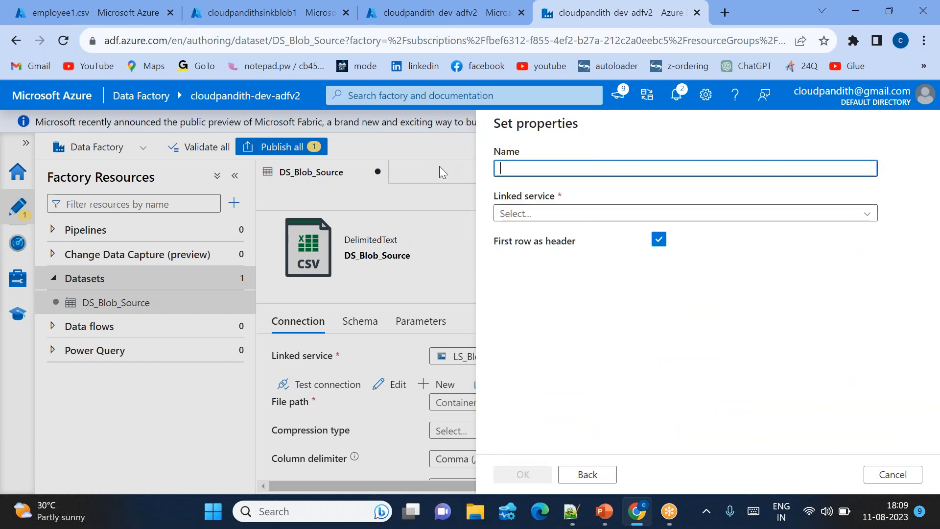
{"action": "type", "text": "DS_B"}
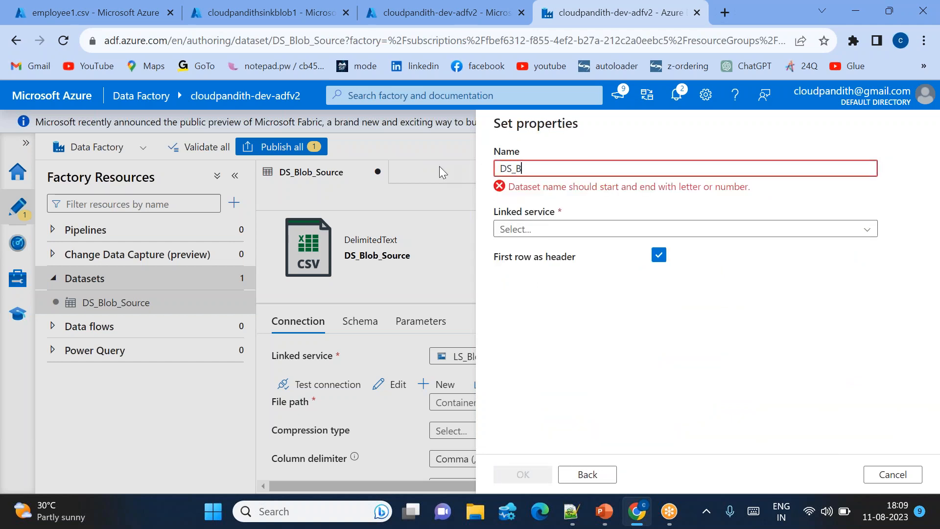
{"action": "type", "text": "lob_Sink"}
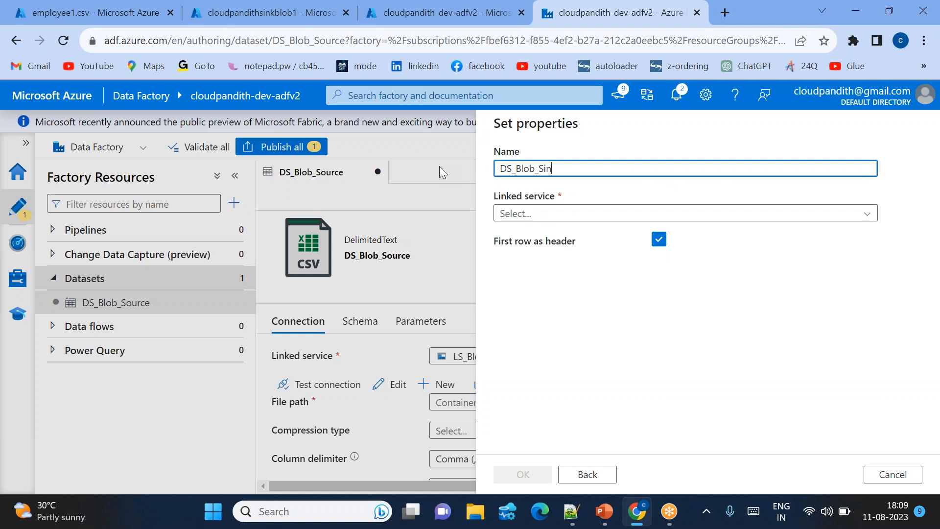
Assign the linked service LS_Blob_Sink, leave the file path blank and create the sink dataset.
{"action": "left_click", "coordinate": [545, 216]}
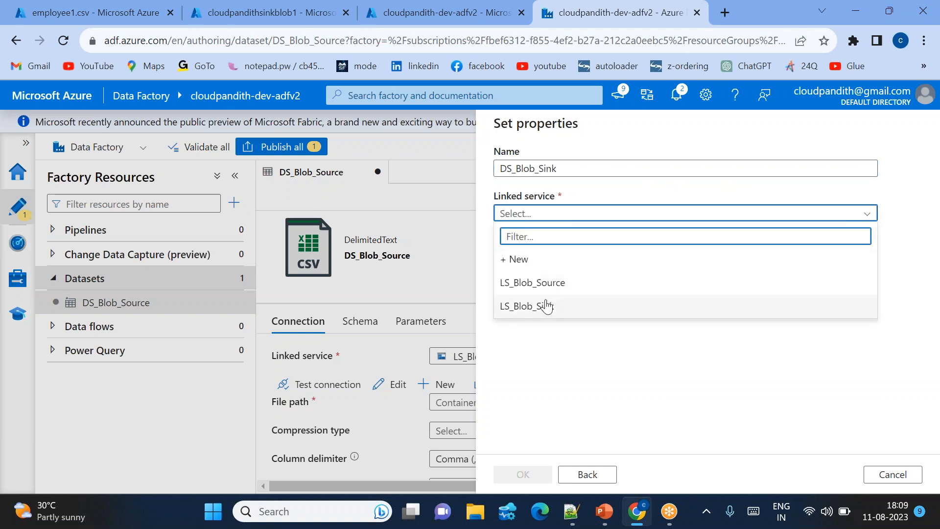
{"action": "left_click", "coordinate": [545, 305]}
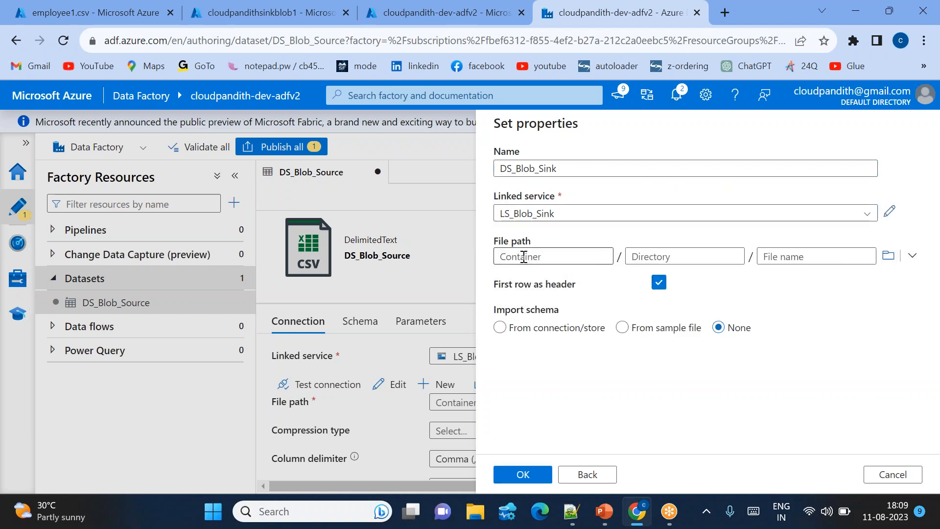
{"action": "left_click", "coordinate": [523, 257]}
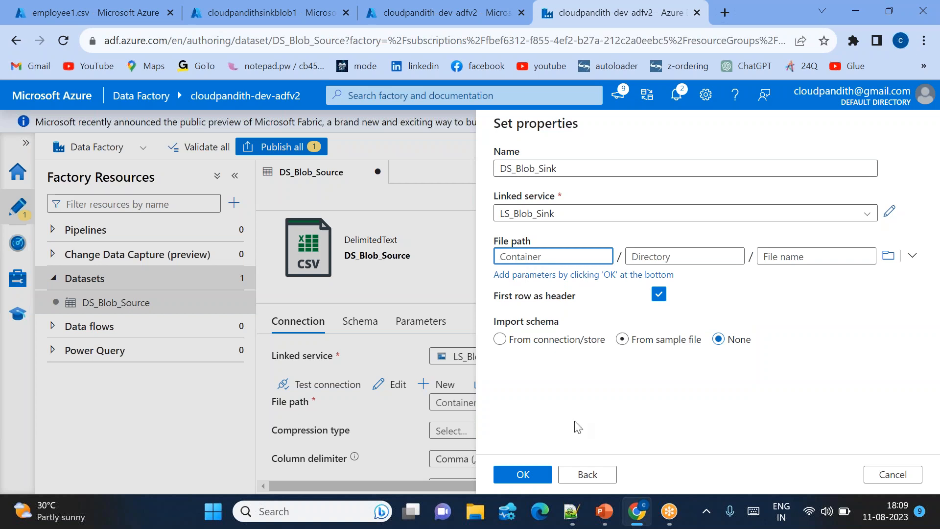
{"action": "left_click", "coordinate": [529, 476]}
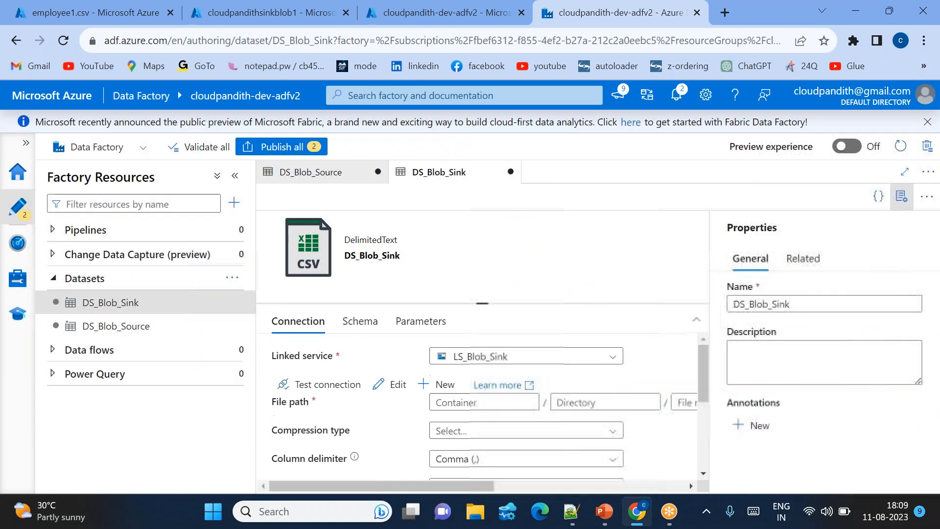
Add a String parameter named ds_param_srccontainernm to the DS_Blob_Source dataset.
{"action": "left_click", "coordinate": [179, 329]}
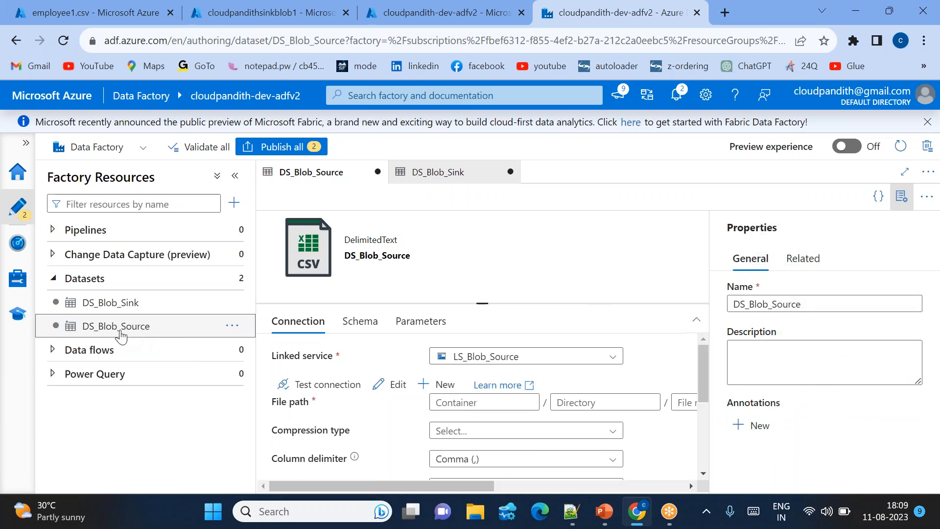
{"action": "left_click", "coordinate": [420, 322]}
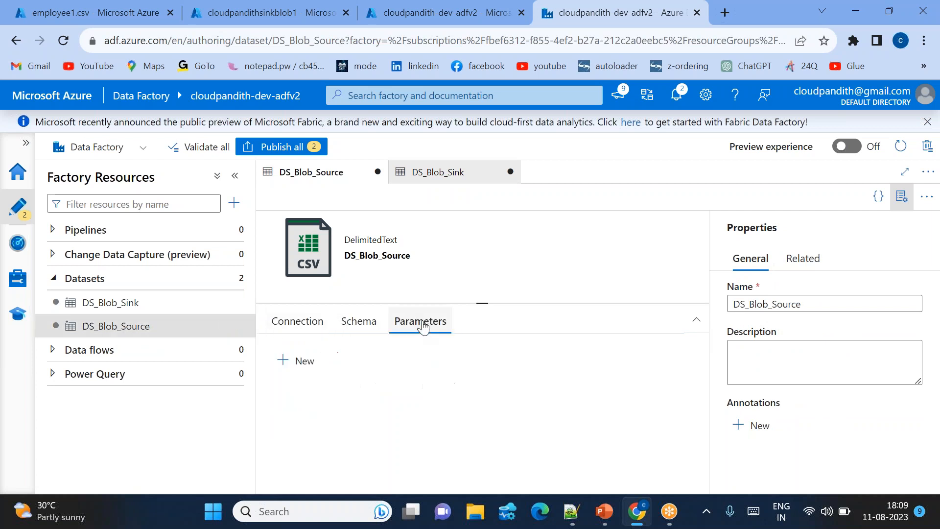
{"action": "left_click", "coordinate": [304, 361]}
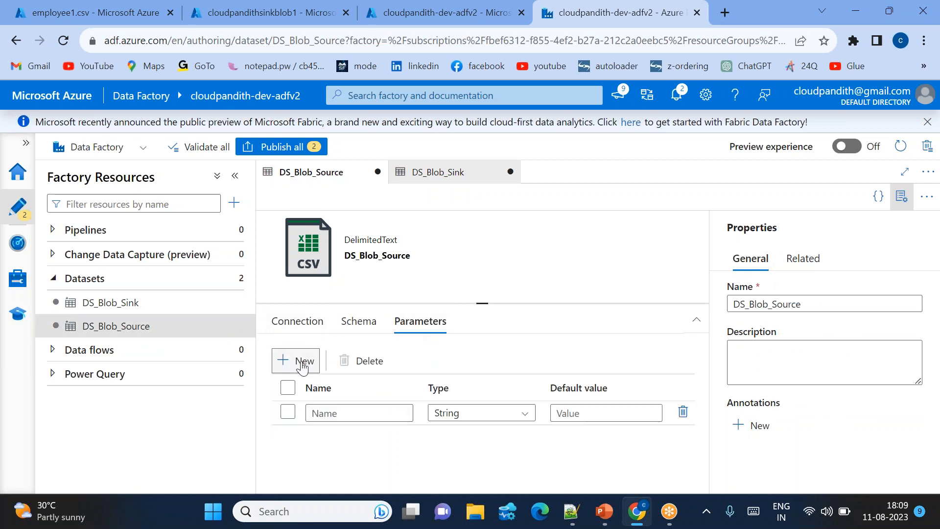
{"action": "left_click", "coordinate": [323, 414]}
{"action": "type", "text": "ds"}
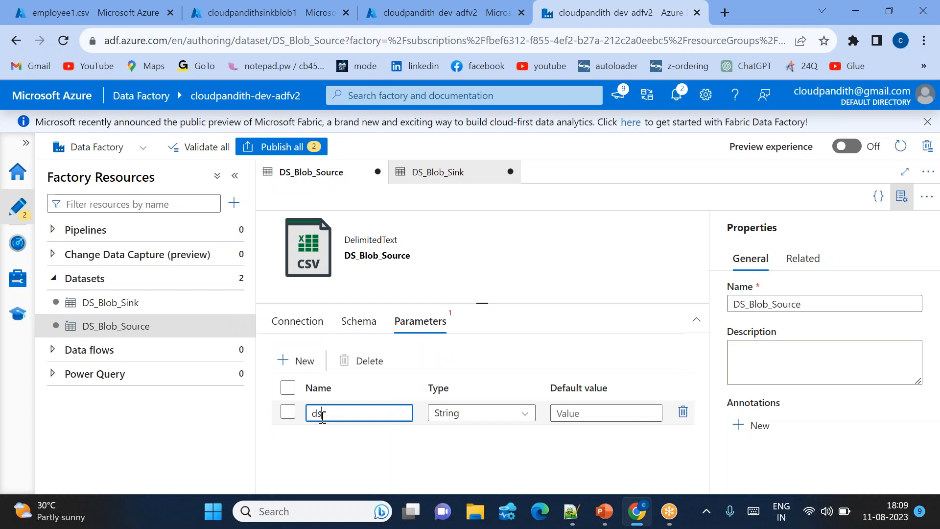
{"action": "type", "text": "_param_srccontainernm"}
{"action": "left_click", "coordinate": [401, 447]}
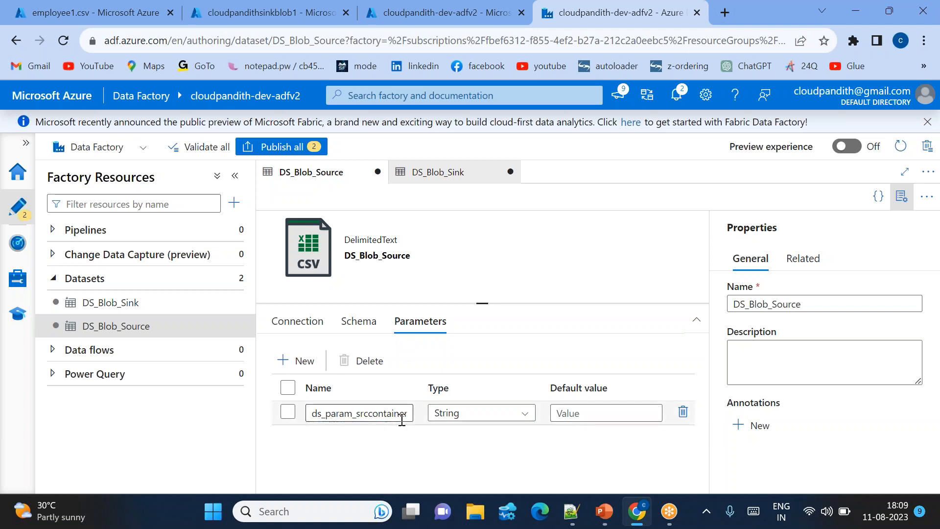
{"action": "left_click", "coordinate": [305, 324]}
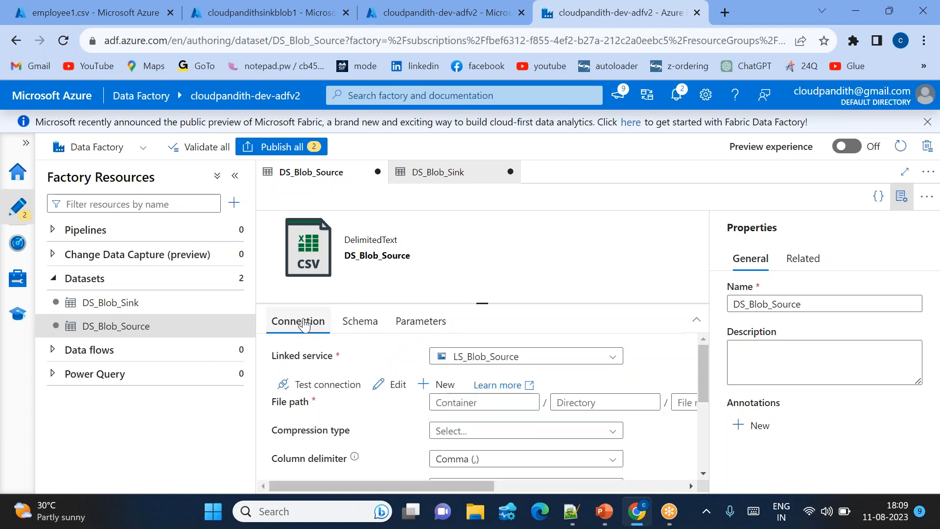
{"action": "left_click", "coordinate": [462, 401]}
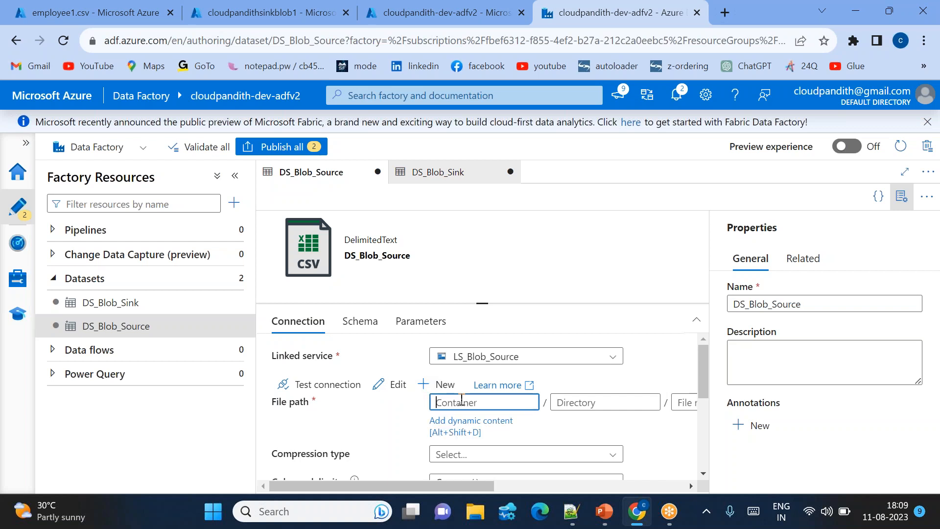
{"action": "left_click", "coordinate": [456, 425]}
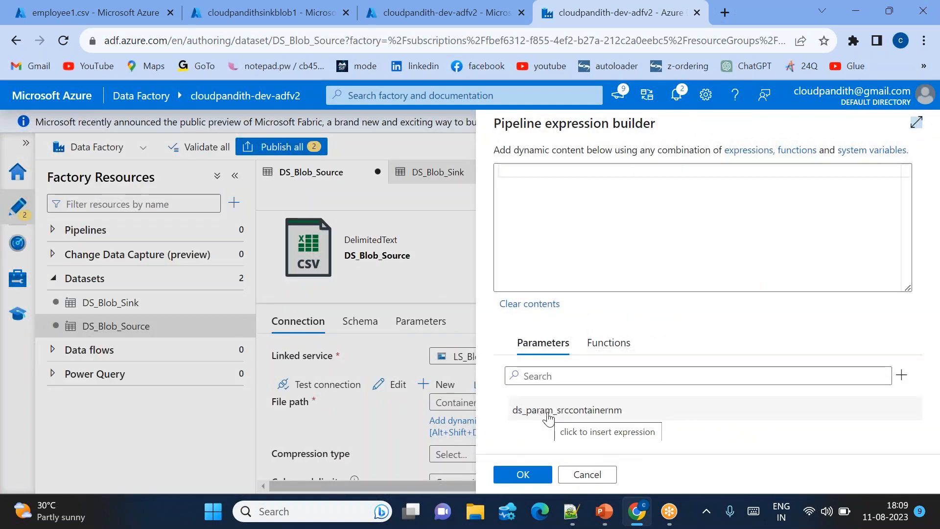
{"action": "left_click", "coordinate": [548, 418]}
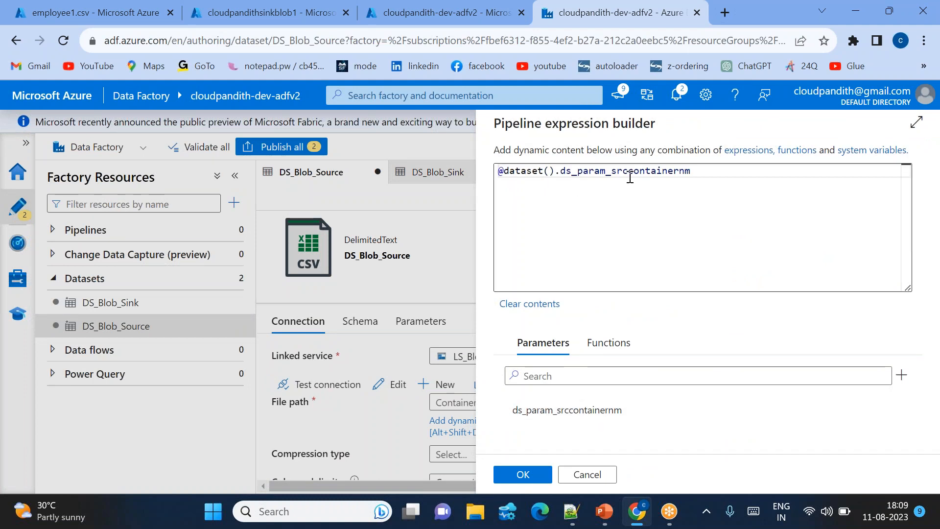
{"action": "left_click_drag", "start_coordinate": [701, 170], "coordinate": [498, 171]}
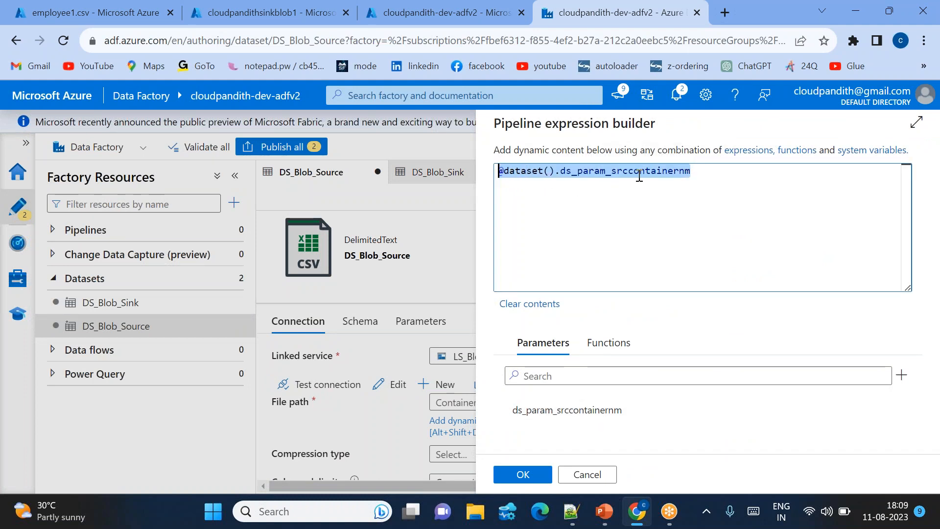
{"action": "left_click", "coordinate": [523, 475]}
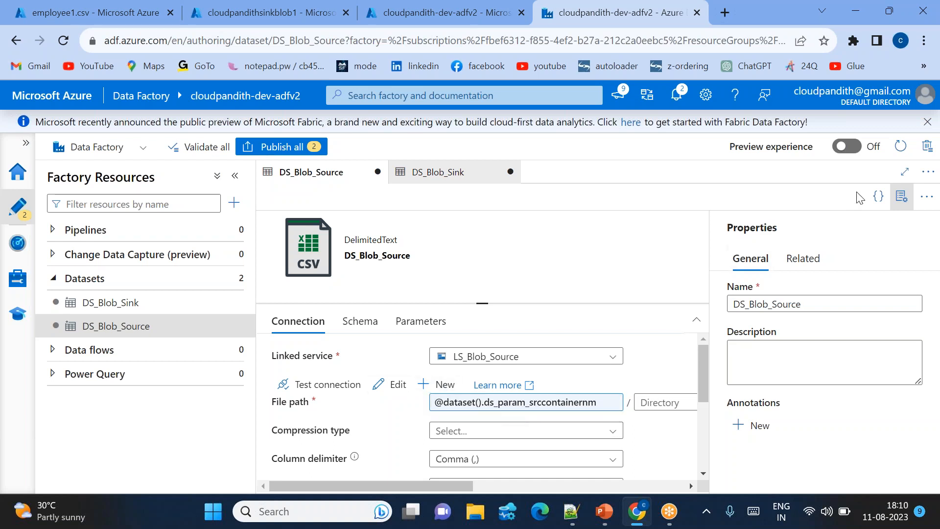
Hide the properties of DS_Blob_Source and inspect the file name part of its file path, leaving it blank.
{"action": "left_click_drag", "start_coordinate": [915, 135], "coordinate": [723, 124]}
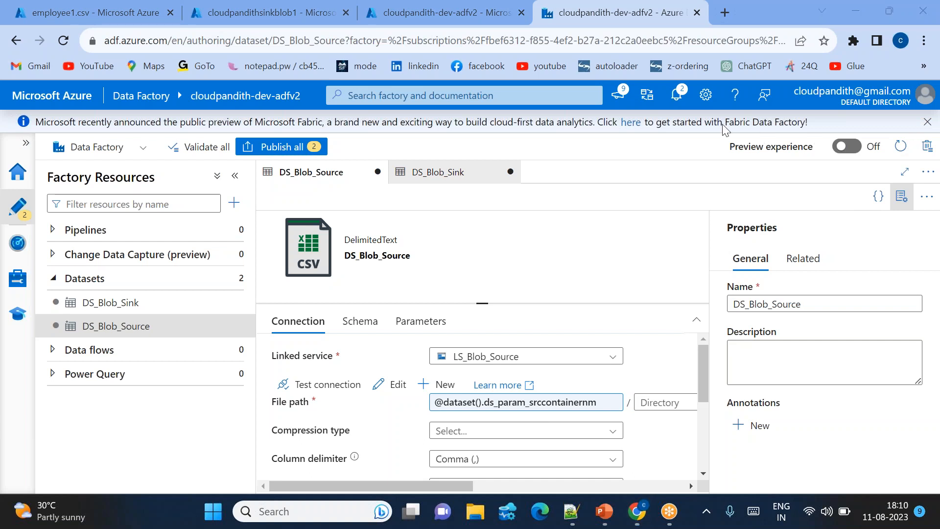
{"action": "left_click", "coordinate": [901, 196]}
{"action": "left_click", "coordinate": [781, 381]}
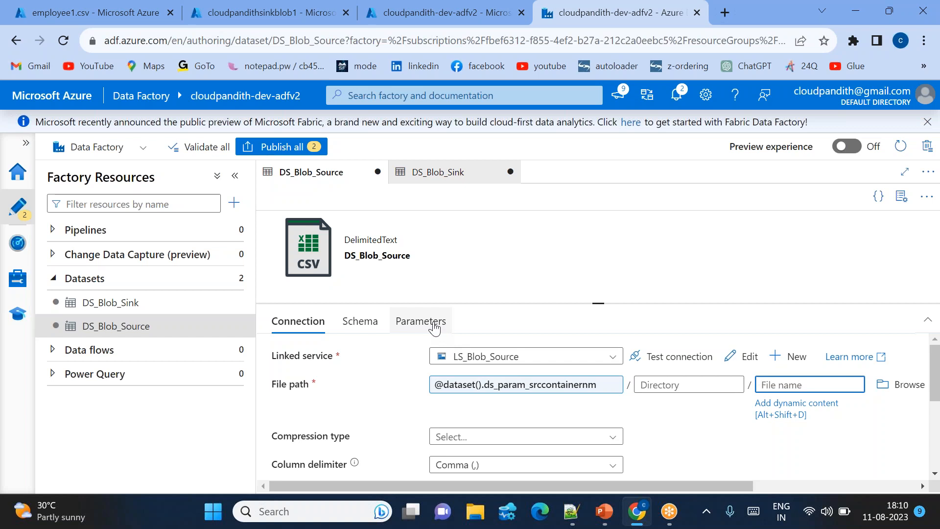
Hide the properties of DS_Blob_Sink and add a String parameter named ds_param_sinkcontainernm to it.
{"action": "left_click", "coordinate": [163, 306]}
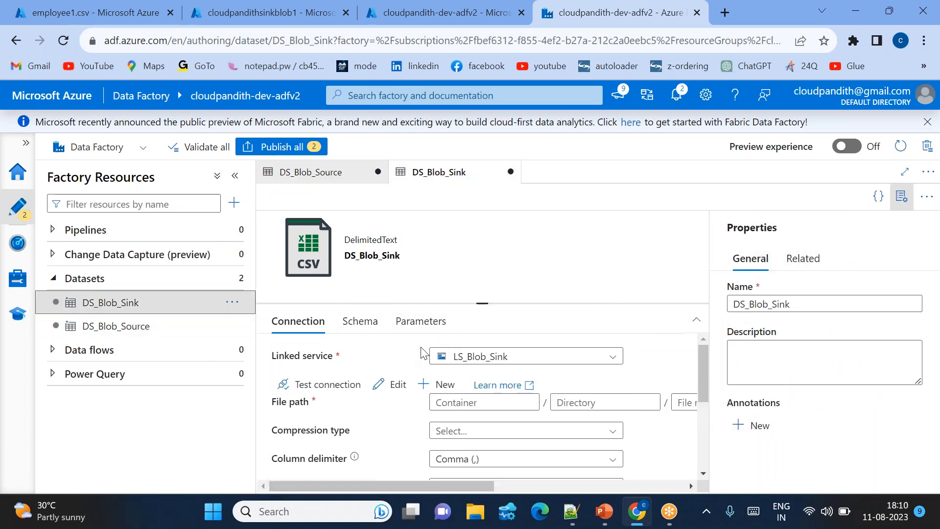
{"action": "left_click", "coordinate": [904, 196]}
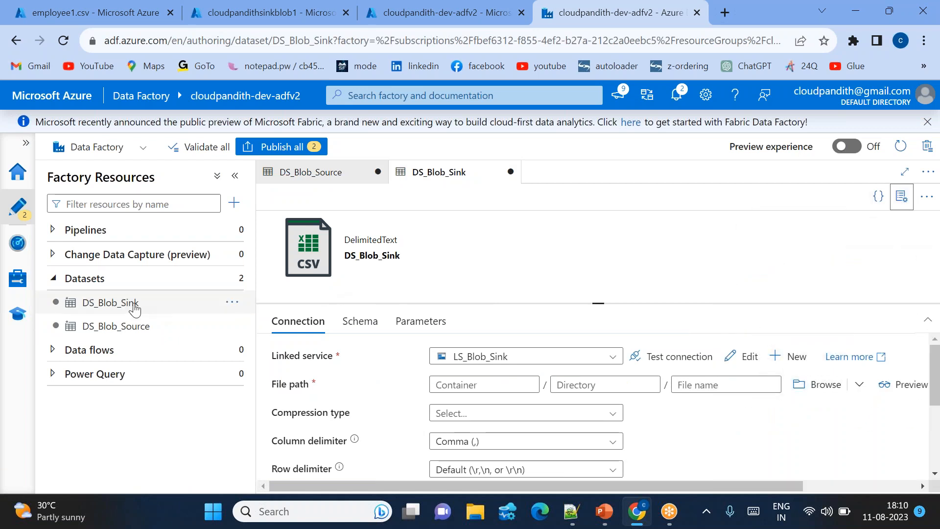
{"action": "left_click", "coordinate": [121, 306]}
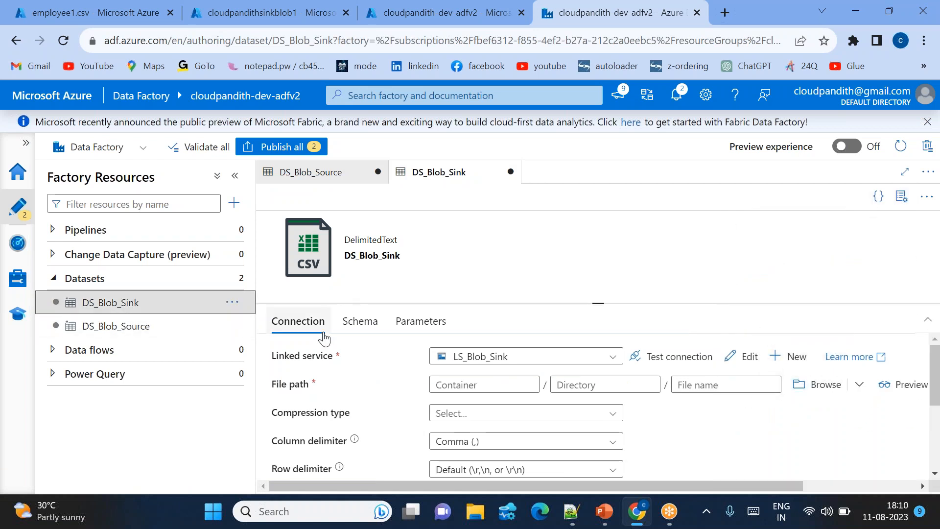
{"action": "left_click", "coordinate": [416, 324]}
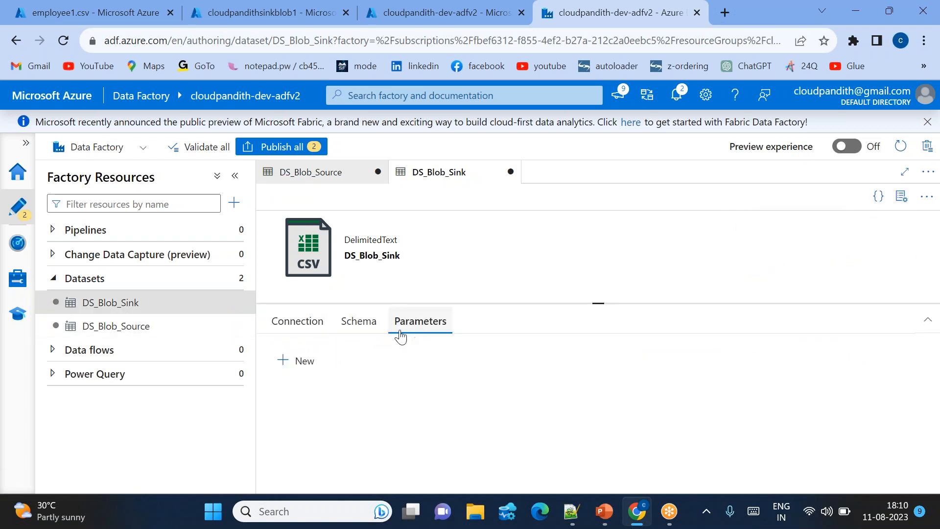
{"action": "left_click", "coordinate": [304, 365]}
{"action": "left_click", "coordinate": [336, 413]}
{"action": "type", "text": "ds_p"}
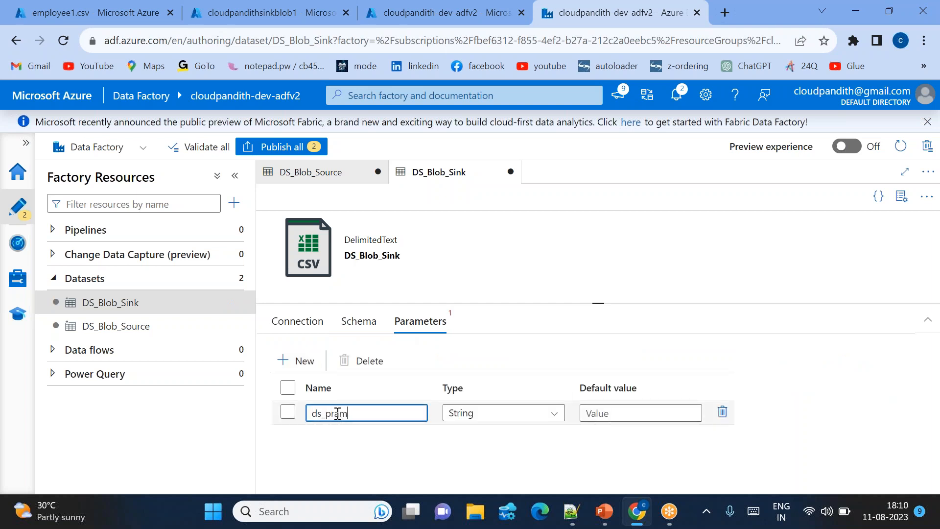
{"action": "type", "text": "aram_sinkco"}
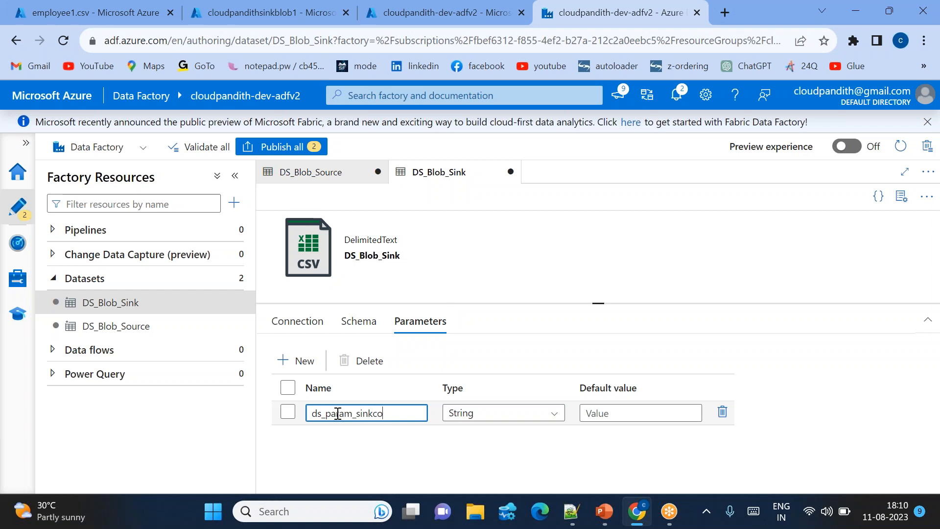
{"action": "type", "text": "ntainernm"}
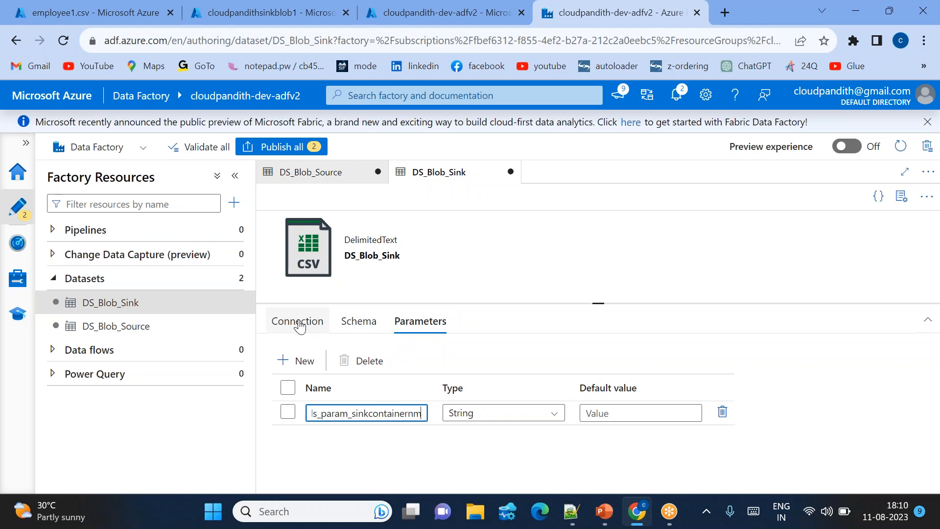
{"action": "left_click", "coordinate": [301, 323]}
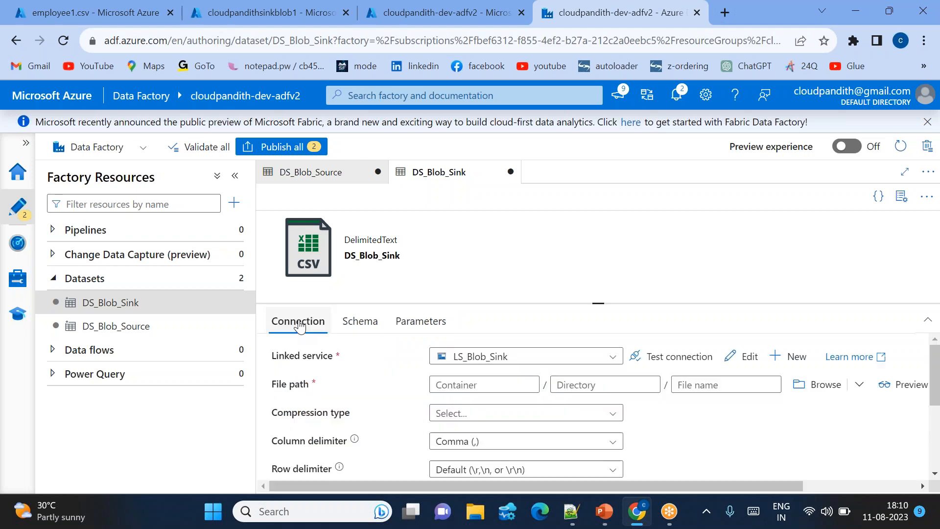
{"action": "left_click", "coordinate": [458, 385]}
{"action": "left_click", "coordinate": [458, 403]}
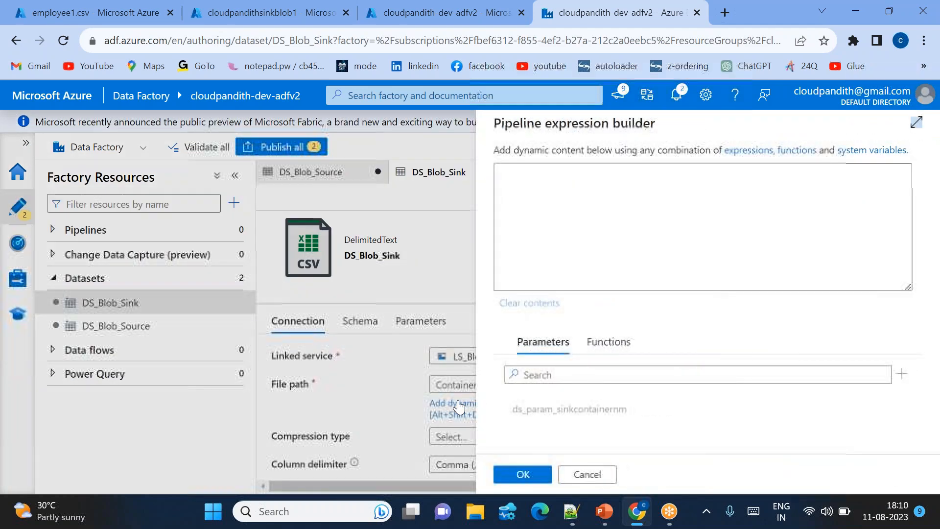
{"action": "left_click", "coordinate": [579, 412]}
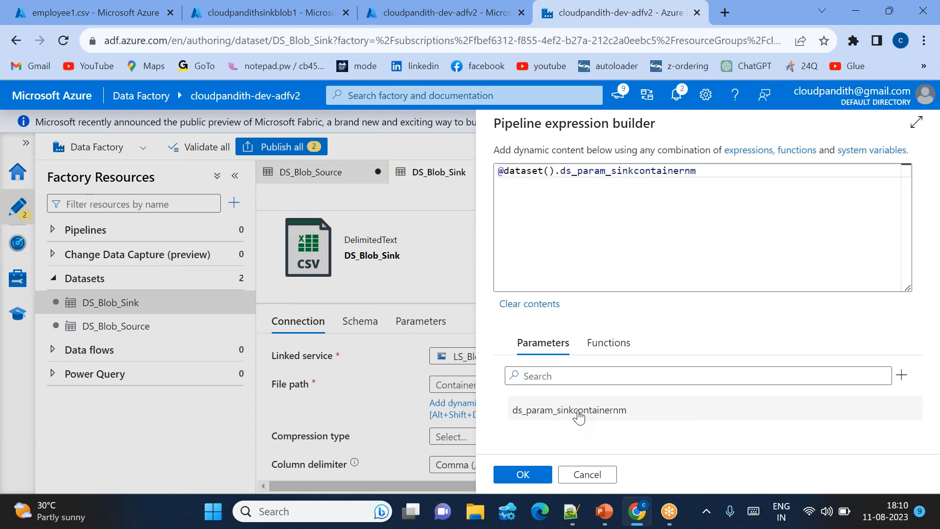
{"action": "left_click_drag", "start_coordinate": [716, 179], "coordinate": [496, 179]}
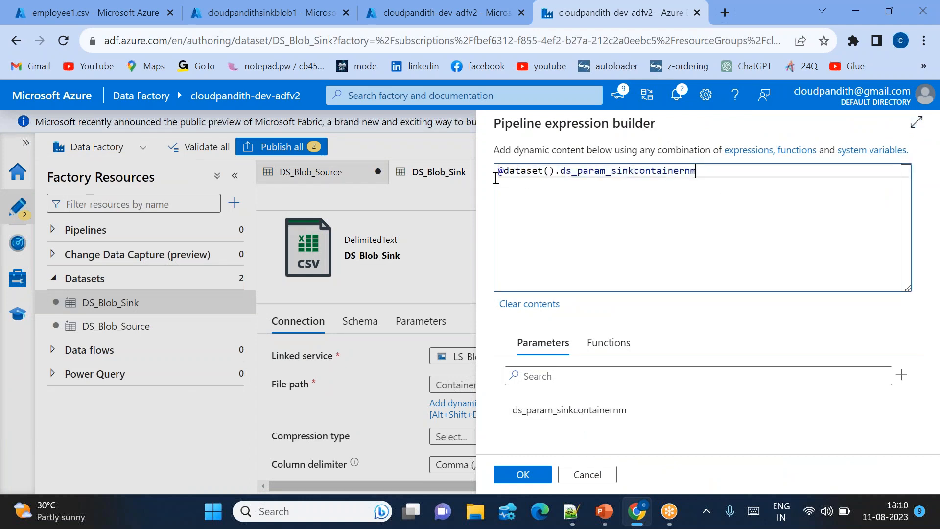
{"action": "left_click", "coordinate": [522, 474]}
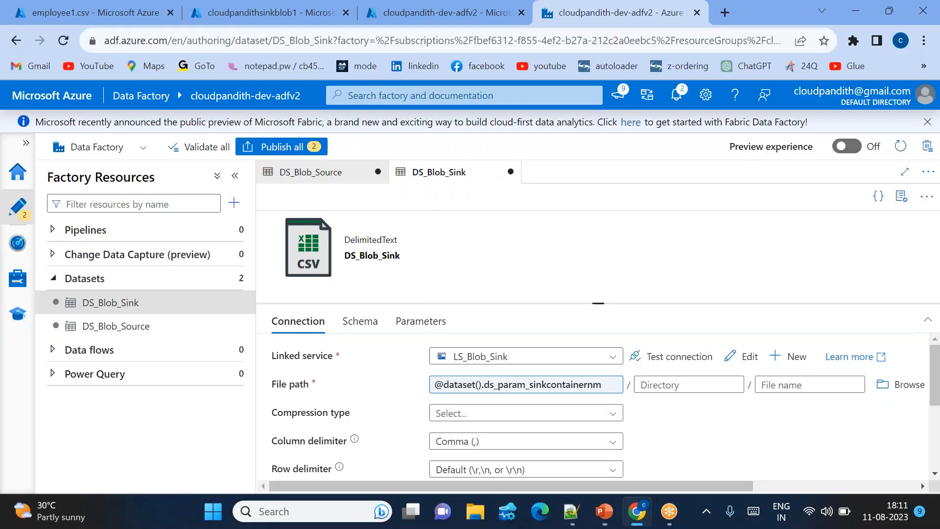
Create a new pipeline, add a Copy data activity to its canvas and hide the pipeline properties.
{"action": "left_click", "coordinate": [233, 206]}
{"action": "mouse_move", "coordinate": [270, 230]}
{"action": "left_click", "coordinate": [415, 228]}
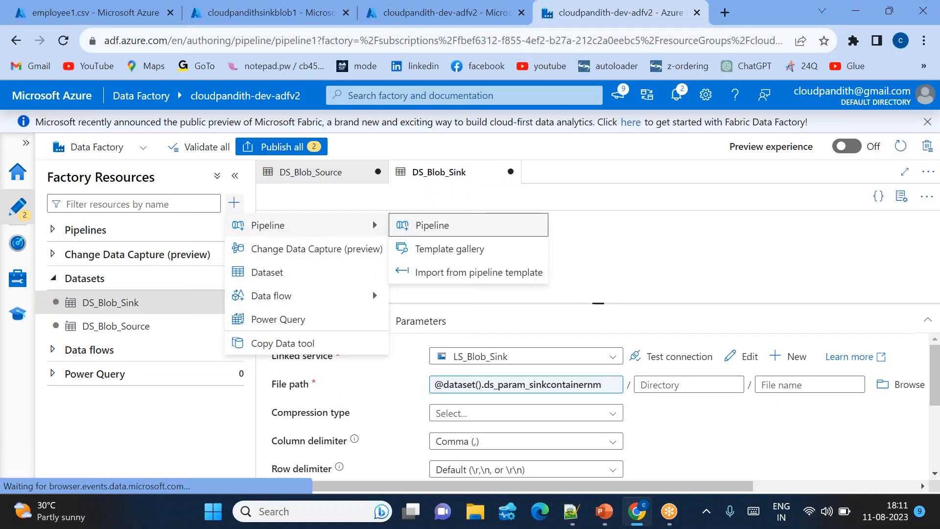
{"action": "type", "text": "copy"}
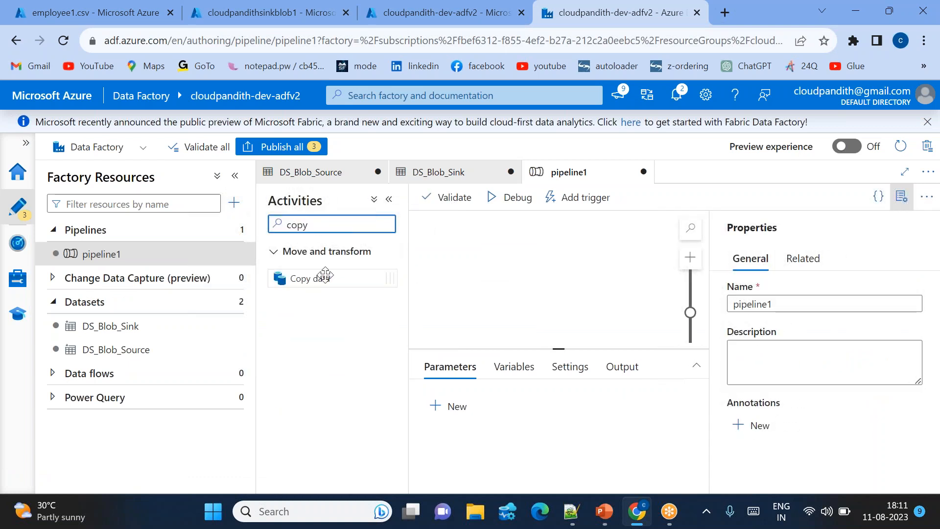
{"action": "left_click_drag", "start_coordinate": [323, 277], "coordinate": [529, 280]}
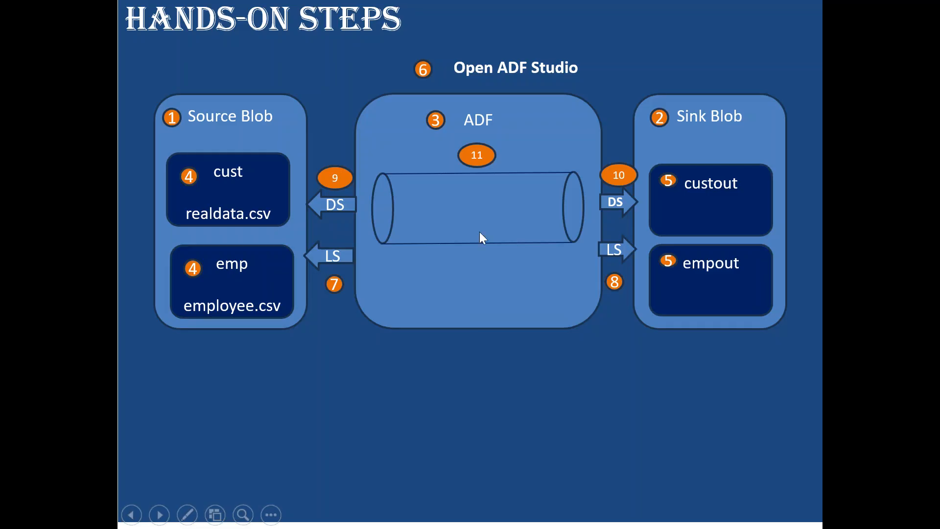
{"action": "left_click", "coordinate": [451, 238]}
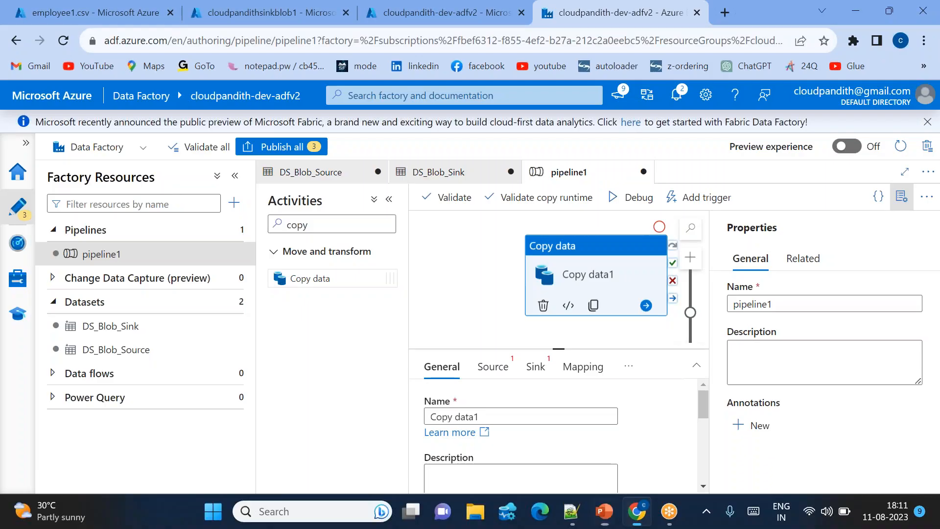
{"action": "left_click", "coordinate": [901, 197]}
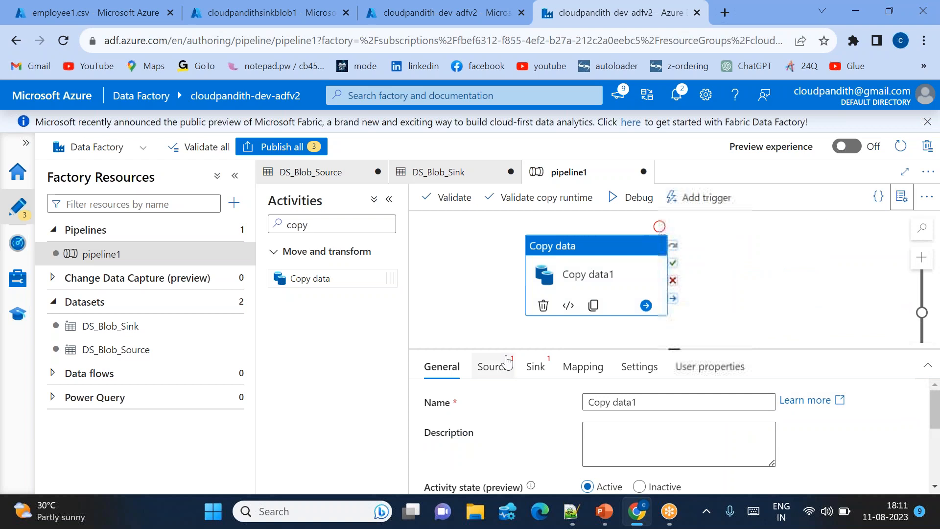
Choose DS_Blob_Source as the copy activity's source dataset and enlarge the settings area to reach its container parameter.
{"action": "left_click", "coordinate": [492, 366]}
{"action": "left_click", "coordinate": [645, 403]}
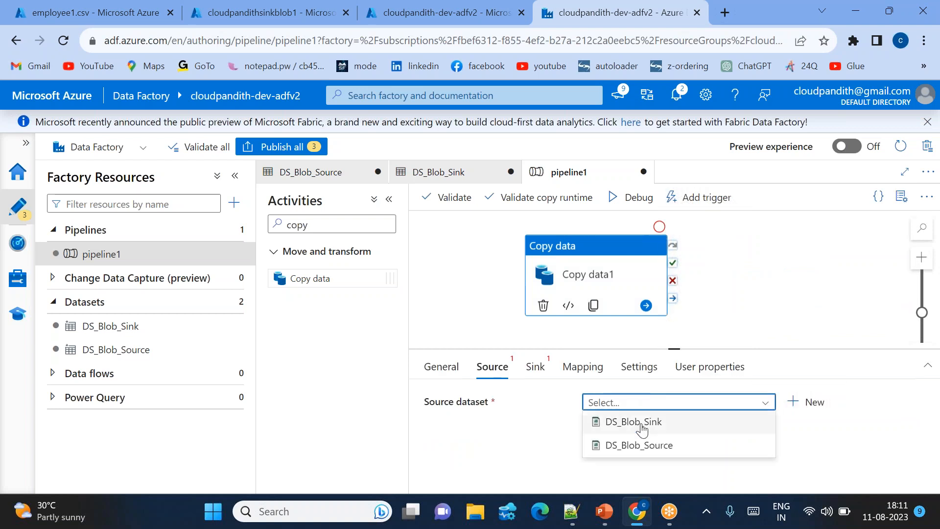
{"action": "left_click", "coordinate": [637, 454]}
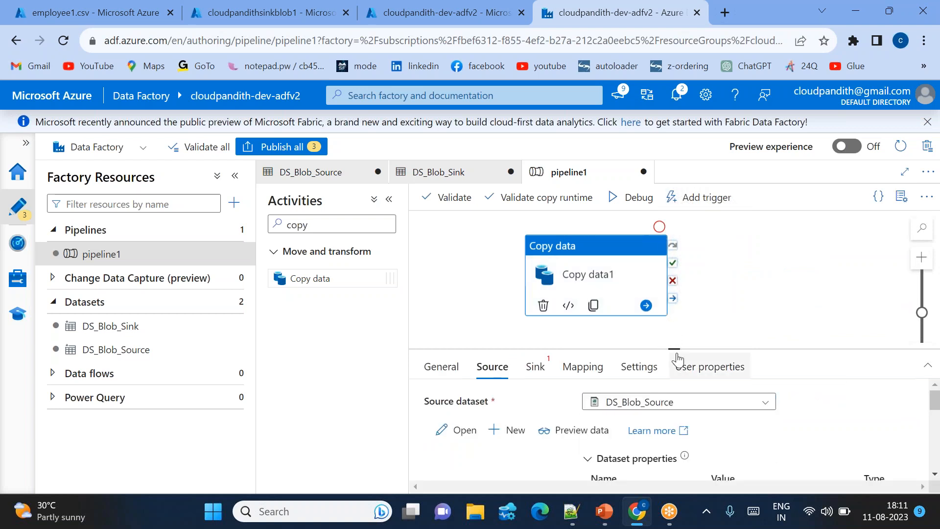
{"action": "left_click_drag", "start_coordinate": [674, 349], "coordinate": [675, 287]}
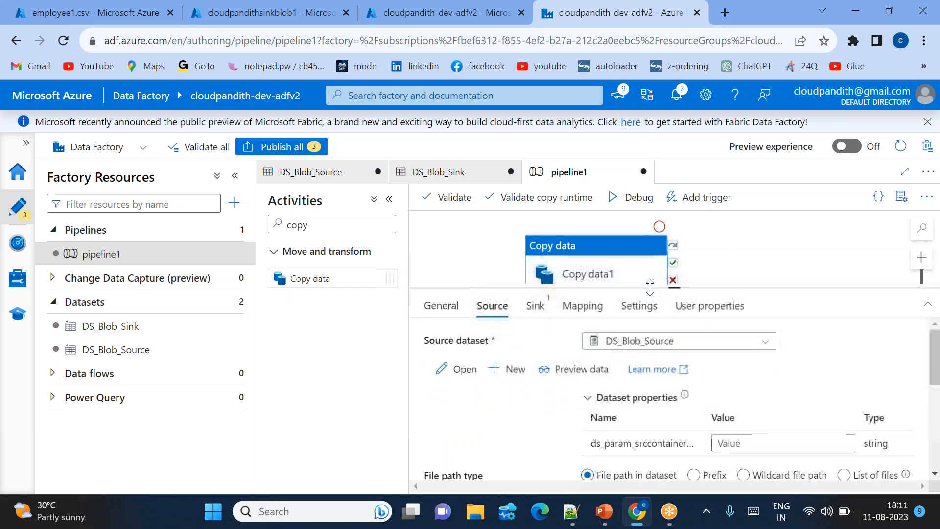
{"action": "left_click", "coordinate": [723, 442]}
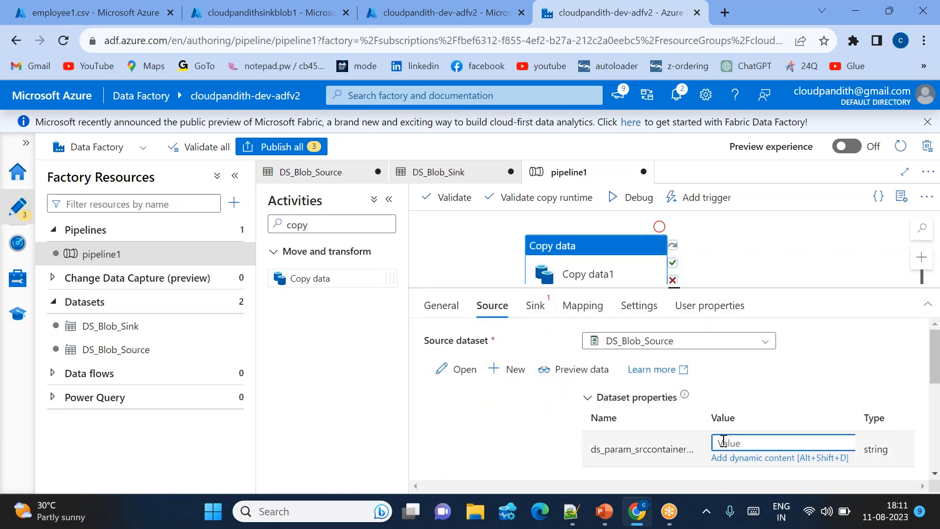
Choose DS_Blob_Sink as the copy activity's sink dataset and review the source dataset's container parameter.
{"action": "left_click", "coordinate": [535, 305]}
{"action": "left_click", "coordinate": [651, 341]}
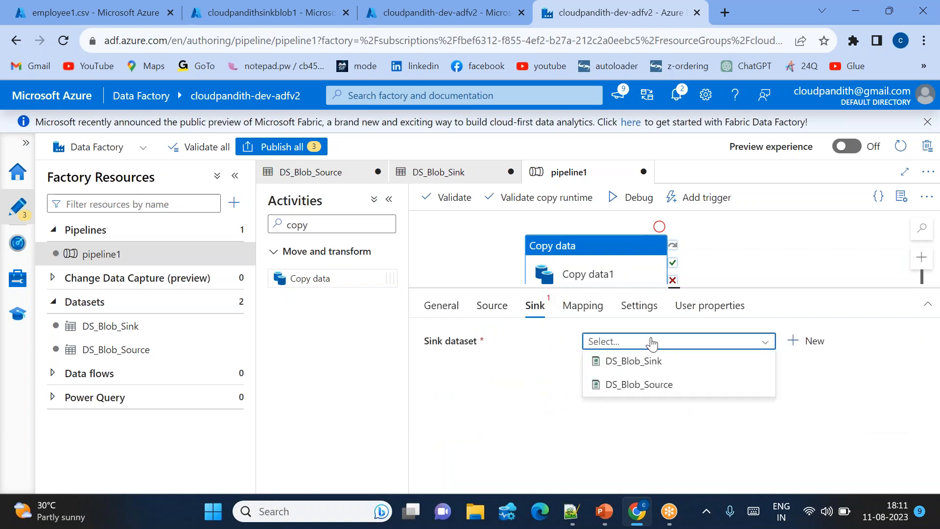
{"action": "left_click", "coordinate": [652, 367]}
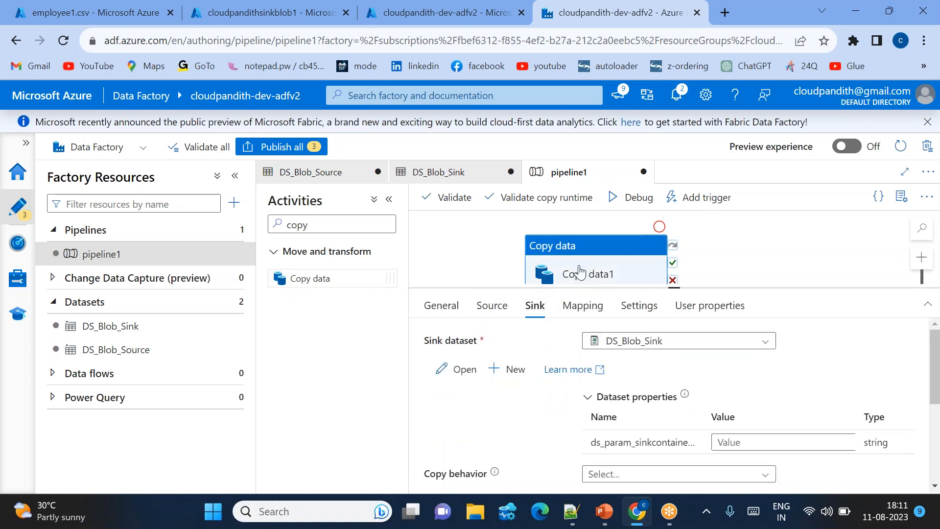
{"action": "left_click_drag", "start_coordinate": [579, 273], "coordinate": [585, 265]}
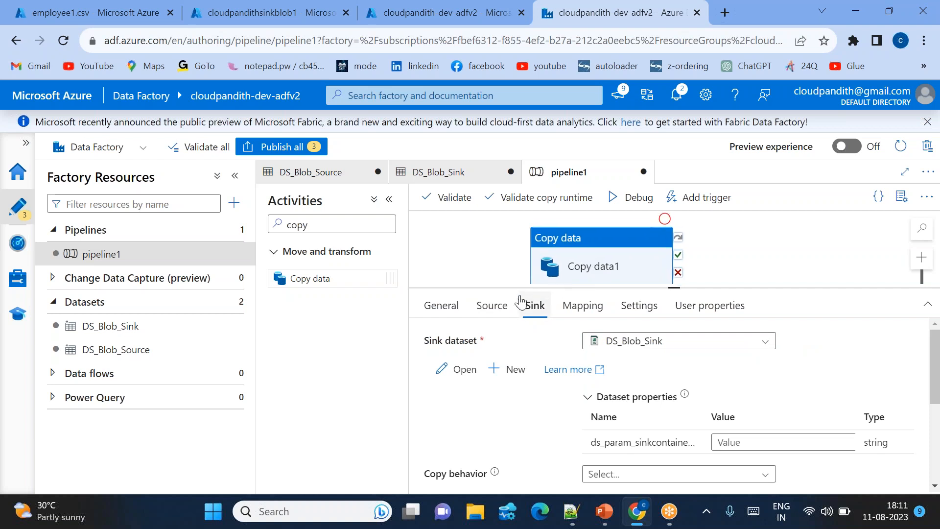
{"action": "left_click", "coordinate": [491, 308]}
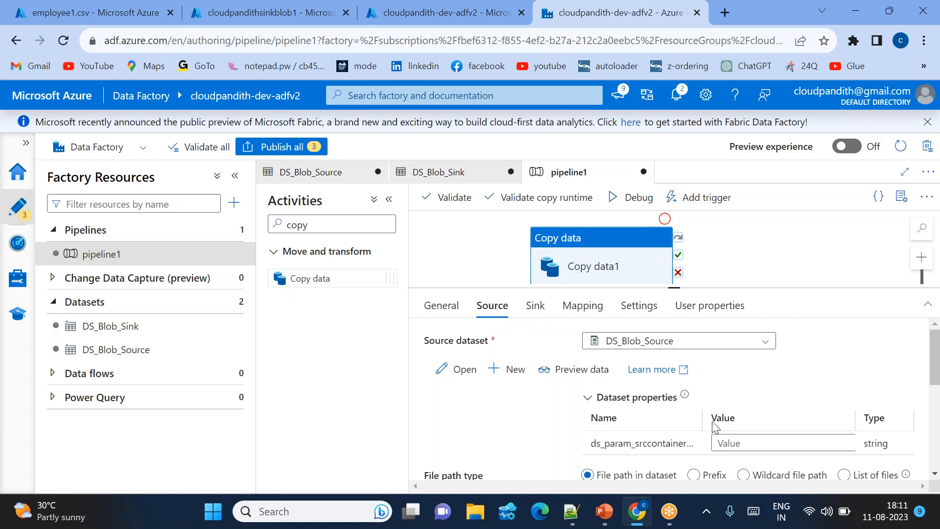
{"action": "left_click", "coordinate": [729, 440]}
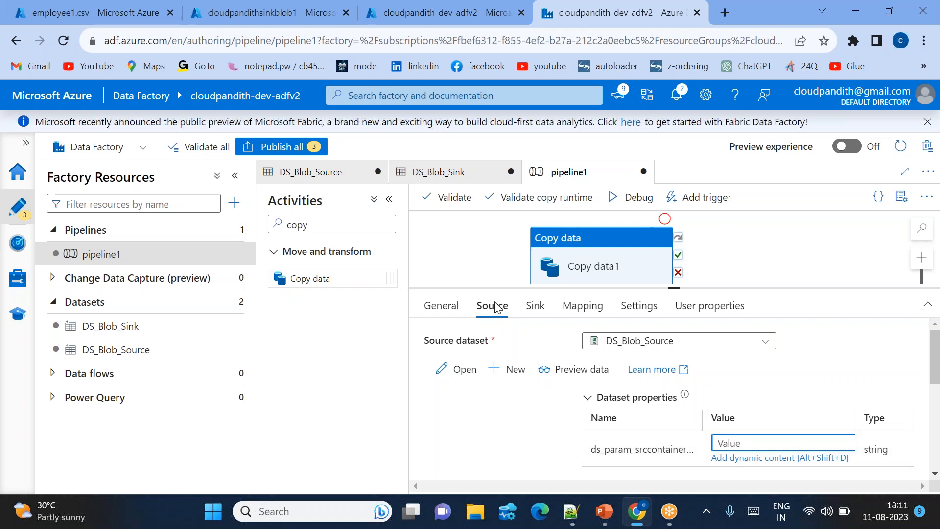
{"action": "left_click", "coordinate": [247, 26]}
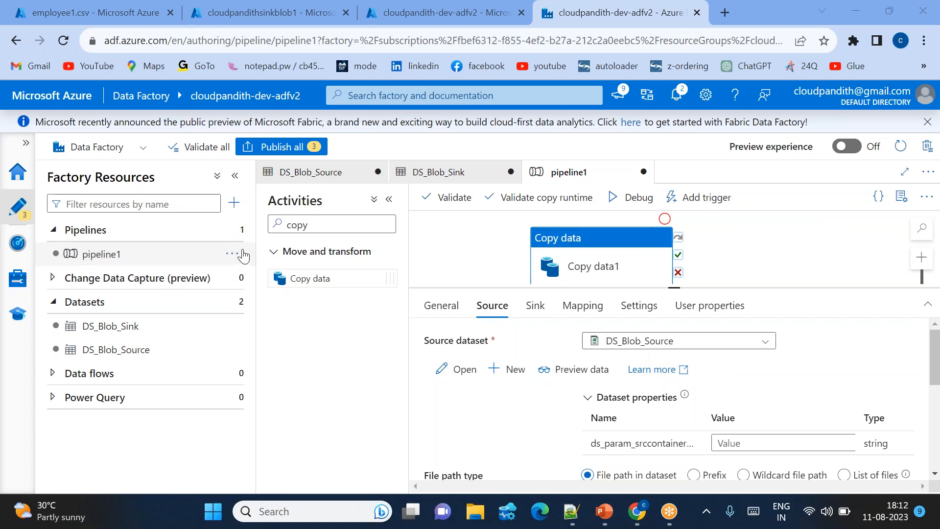
Delete pipeline1 from the factory resources and confirm the deletion.
{"action": "left_click", "coordinate": [230, 254]}
{"action": "left_click", "coordinate": [254, 417]}
{"action": "left_click", "coordinate": [382, 348]}
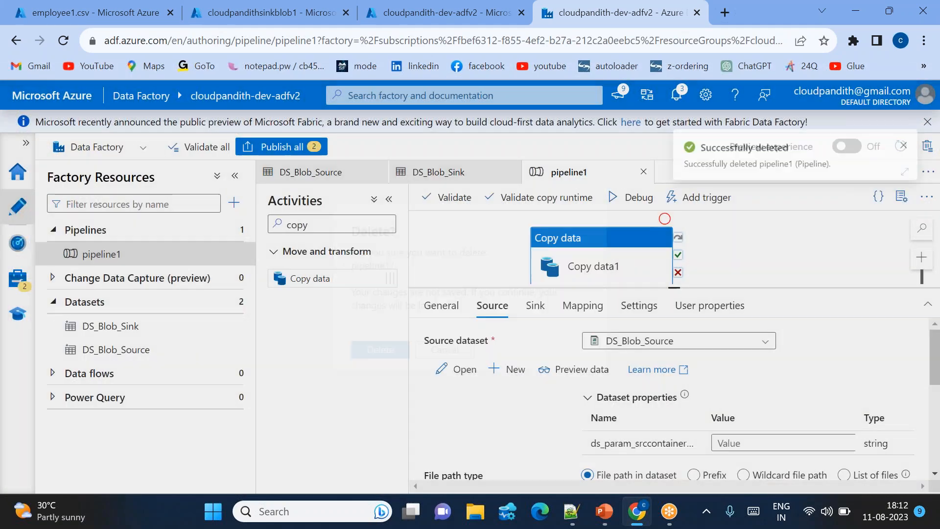
Create a new pipeline, filter the activities by "c", name the pipeline pl_dataingestion and hide its properties.
{"action": "left_click", "coordinate": [234, 202]}
{"action": "mouse_move", "coordinate": [302, 228]}
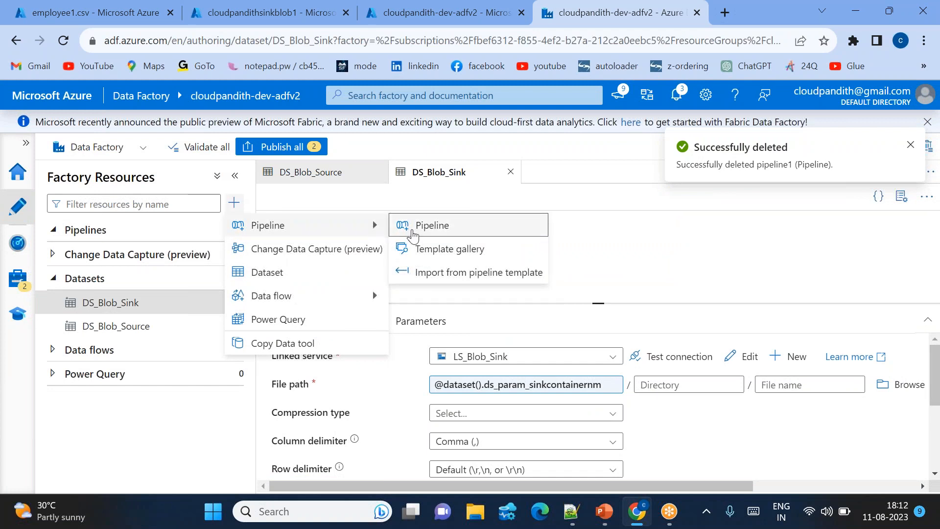
{"action": "left_click", "coordinate": [413, 231]}
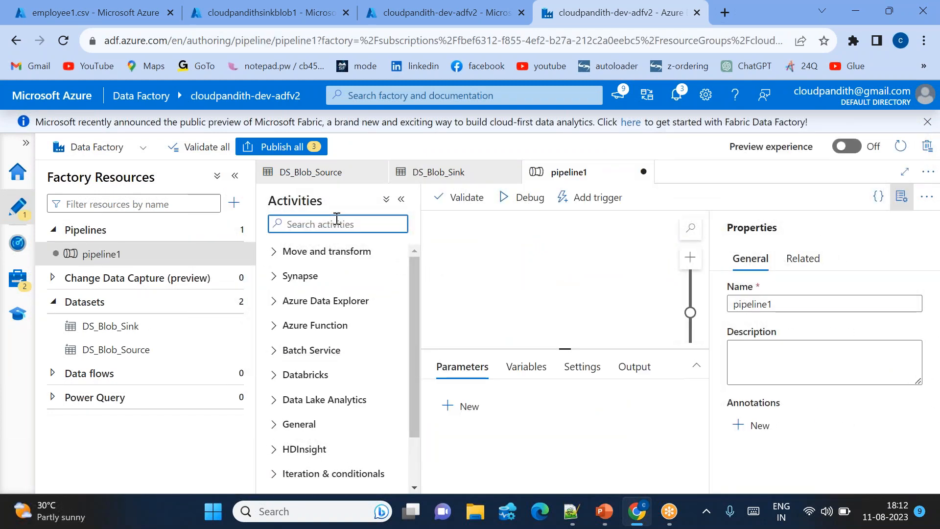
{"action": "type", "text": "c"}
{"action": "double_click", "coordinate": [784, 304]}
{"action": "type", "text": "pl_"}
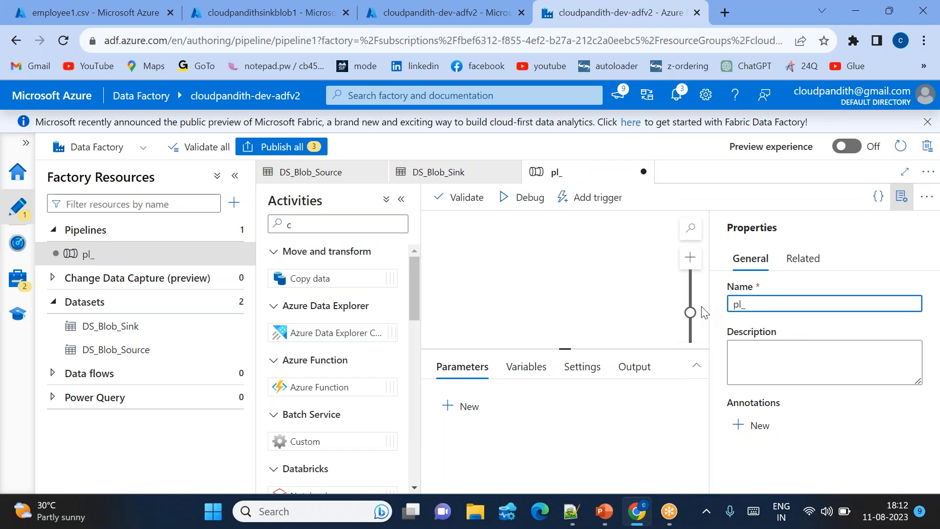
{"action": "type", "text": "dataingestion"}
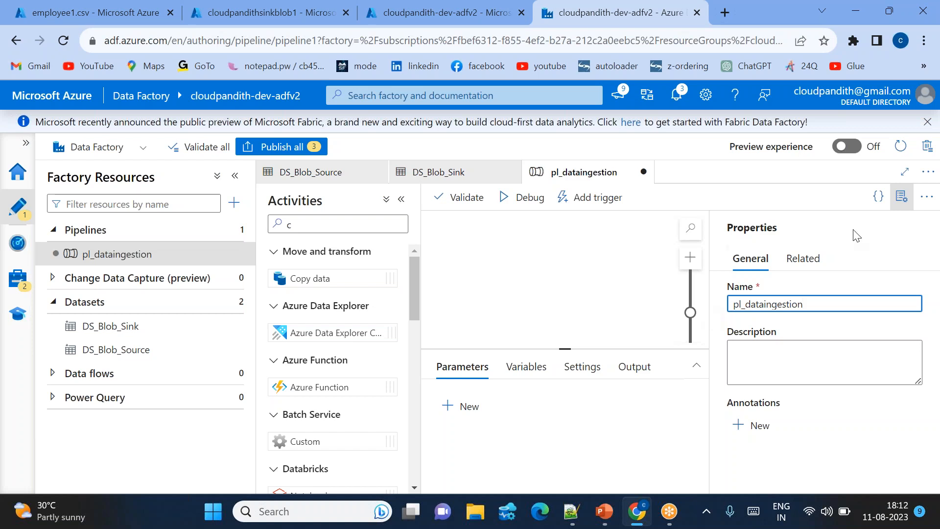
{"action": "left_click", "coordinate": [902, 196]}
Add a Copy data activity with DS_Blob_Source as its source dataset and DS_Blob_Sink as its sink dataset.
{"action": "left_click_drag", "start_coordinate": [339, 276], "coordinate": [631, 269]}
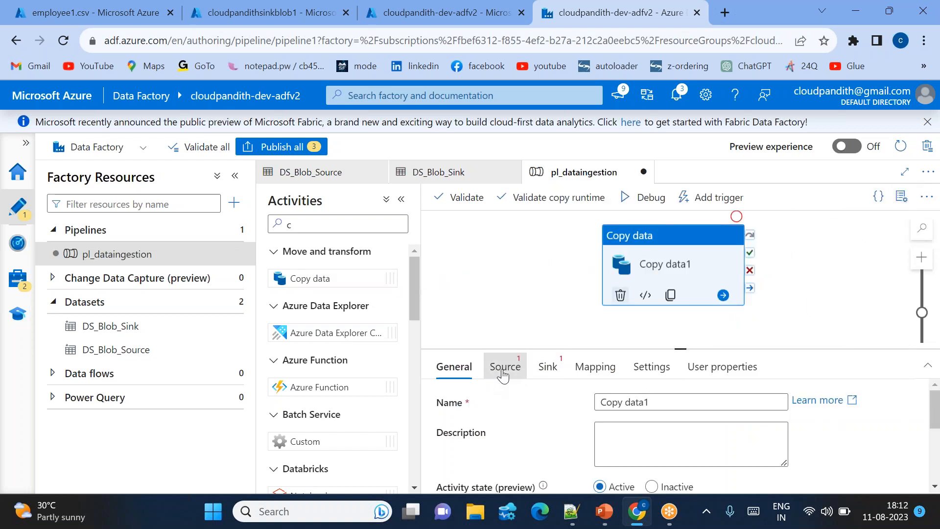
{"action": "left_click", "coordinate": [505, 367]}
{"action": "left_click", "coordinate": [639, 402]}
{"action": "left_click", "coordinate": [661, 443]}
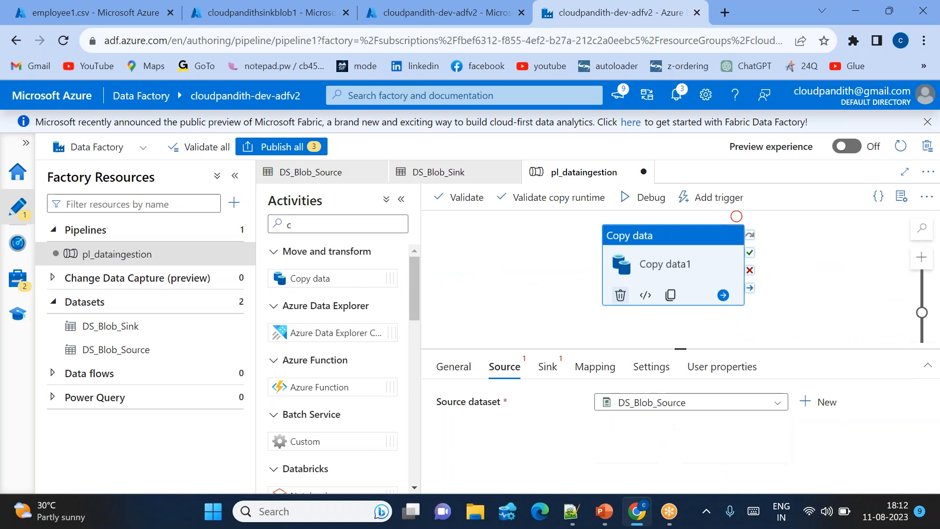
{"action": "left_click", "coordinate": [564, 374]}
{"action": "left_click", "coordinate": [666, 402]}
{"action": "left_click", "coordinate": [665, 420]}
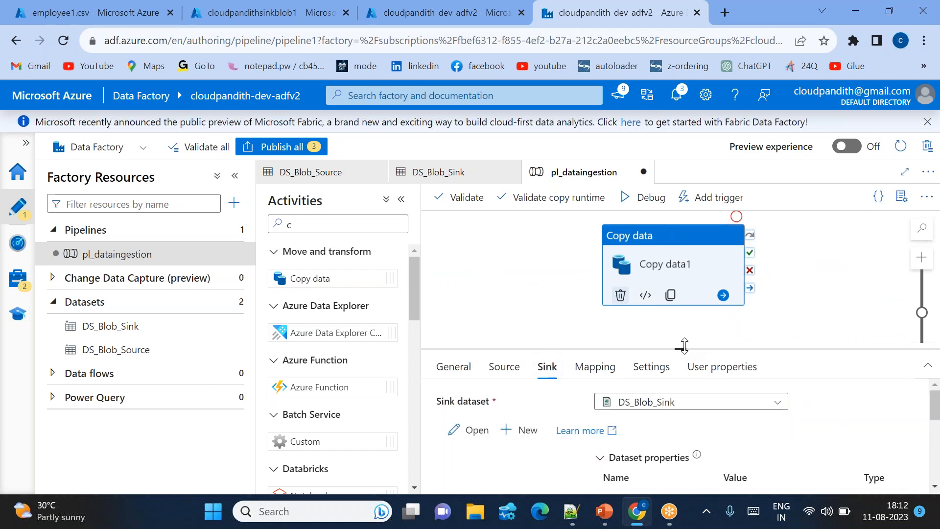
{"action": "left_click_drag", "start_coordinate": [684, 346], "coordinate": [684, 281]}
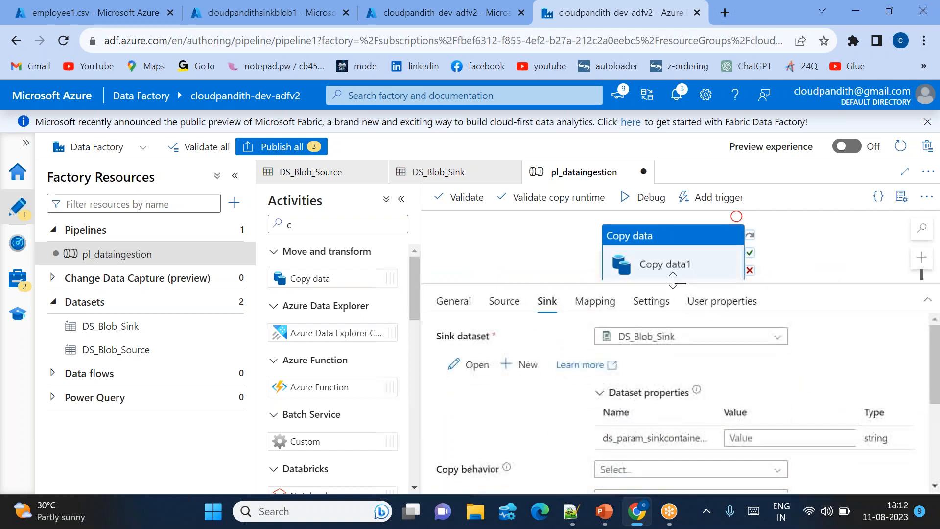
Enter the source container name as the value of the source dataset's ds_param_srccontainernm parameter.
{"action": "left_click", "coordinate": [511, 302]}
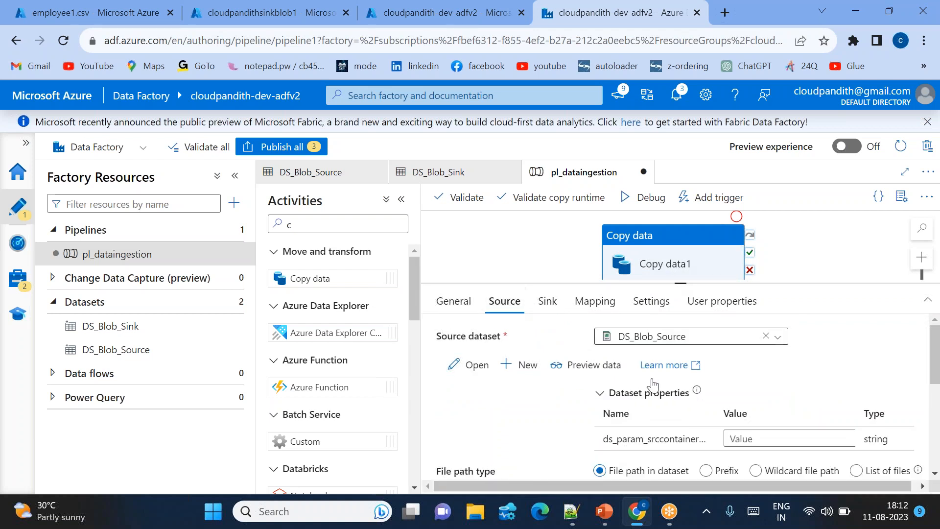
{"action": "left_click", "coordinate": [754, 422]}
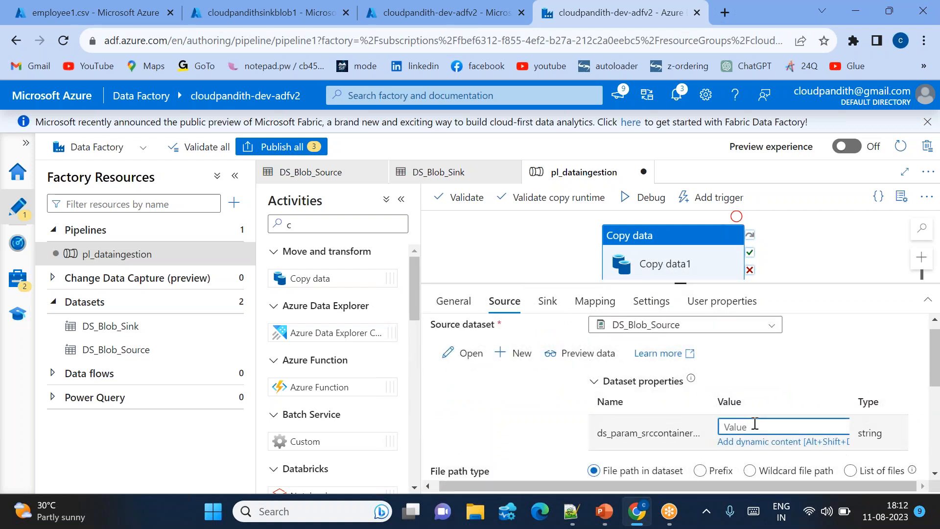
{"action": "type", "text": "c"}
Set the sink dataset's ds_param_sinkcontainernm value to custout, try a debug run of pl_dataingestion and dismiss the validation output.
{"action": "left_click", "coordinate": [547, 301]}
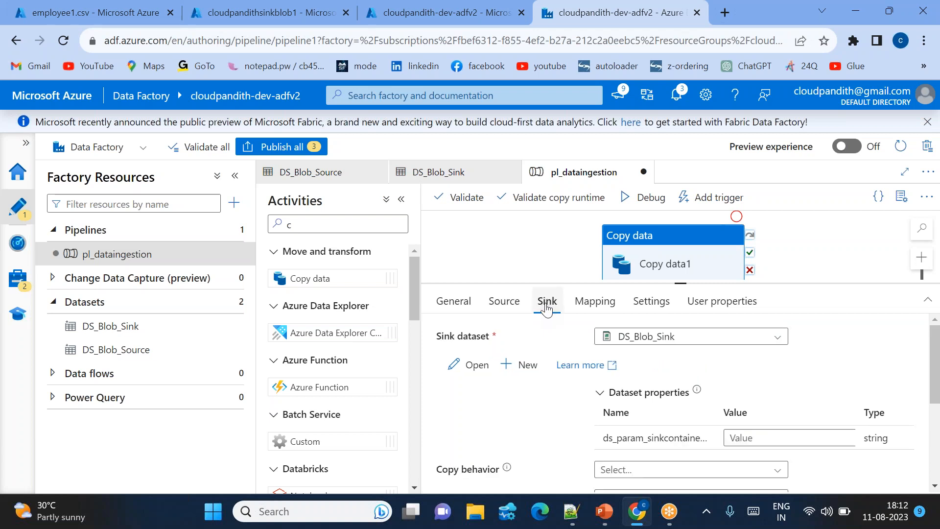
{"action": "left_click", "coordinate": [740, 438]}
{"action": "type", "text": "custout"}
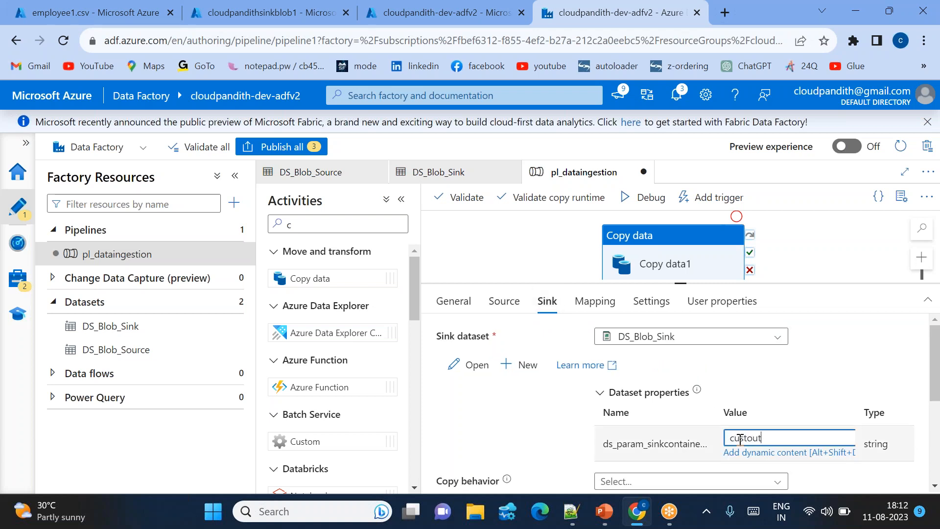
{"action": "left_click", "coordinate": [648, 199]}
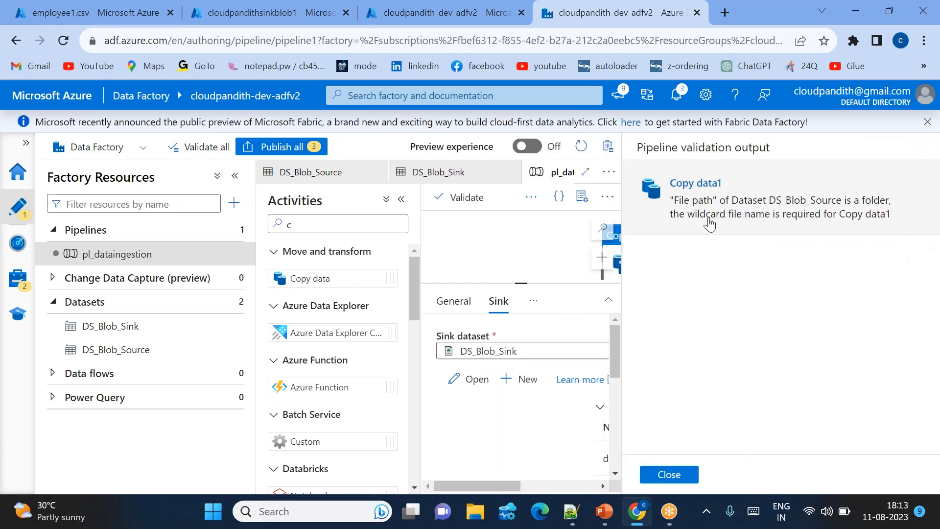
{"action": "left_click", "coordinate": [669, 474]}
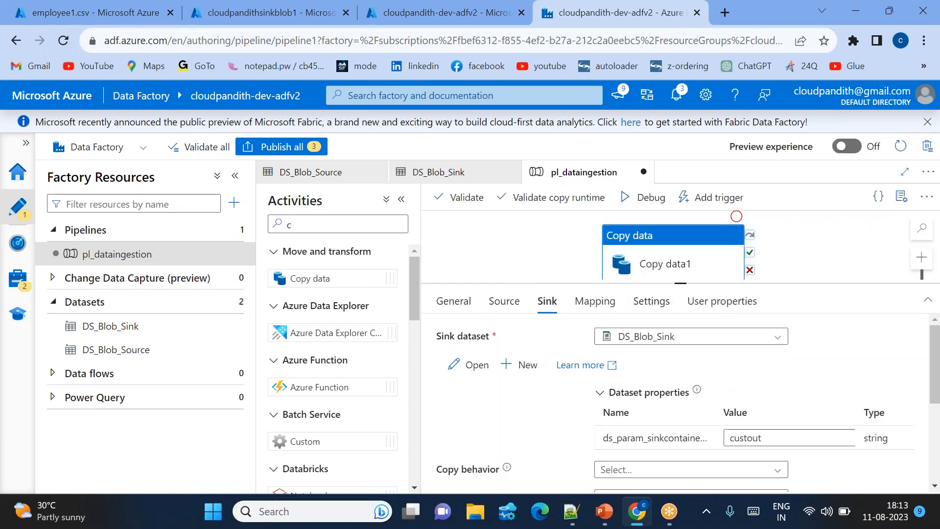
Set the Copy data source's file path type to Wildcard file path with * as the wildcard file name.
{"action": "left_click", "coordinate": [504, 301]}
{"action": "scroll", "coordinate": [605, 383], "scroll_direction": "down", "scroll_amount": 1}
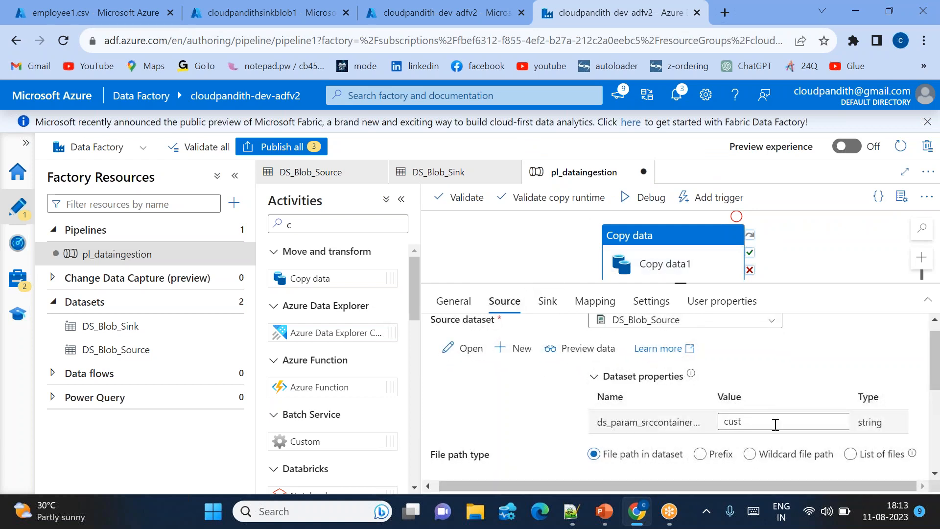
{"action": "scroll", "coordinate": [775, 425], "scroll_direction": "down", "scroll_amount": 1}
{"action": "left_click", "coordinate": [739, 380]}
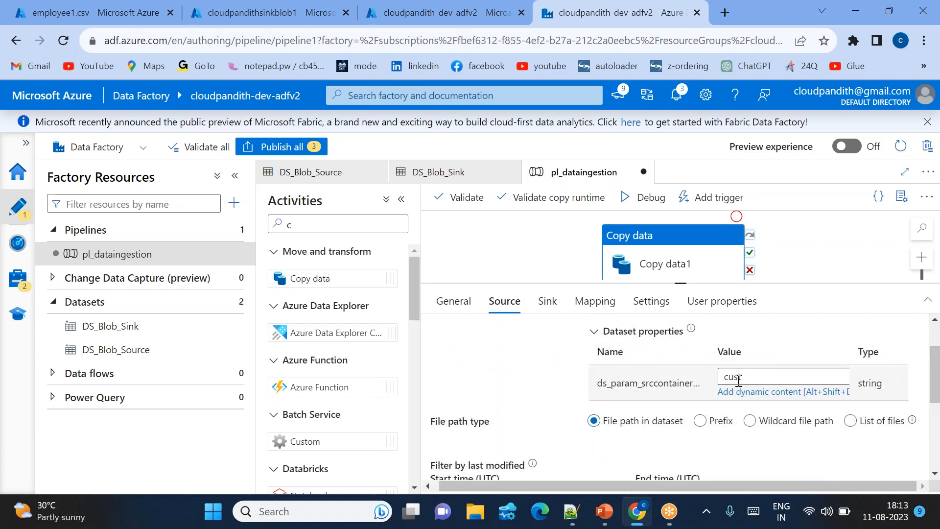
{"action": "left_click_drag", "start_coordinate": [738, 379], "coordinate": [724, 378]}
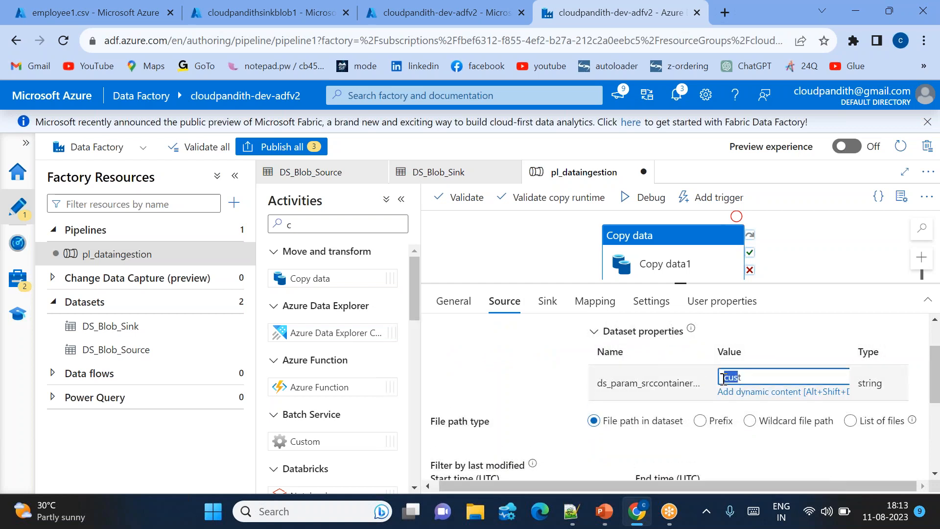
{"action": "left_click", "coordinate": [750, 419]}
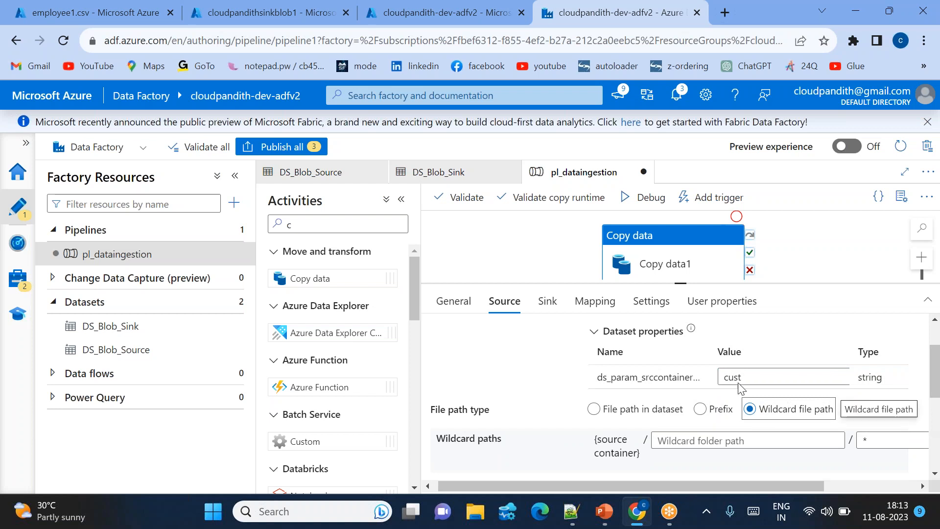
{"action": "left_click", "coordinate": [864, 437]}
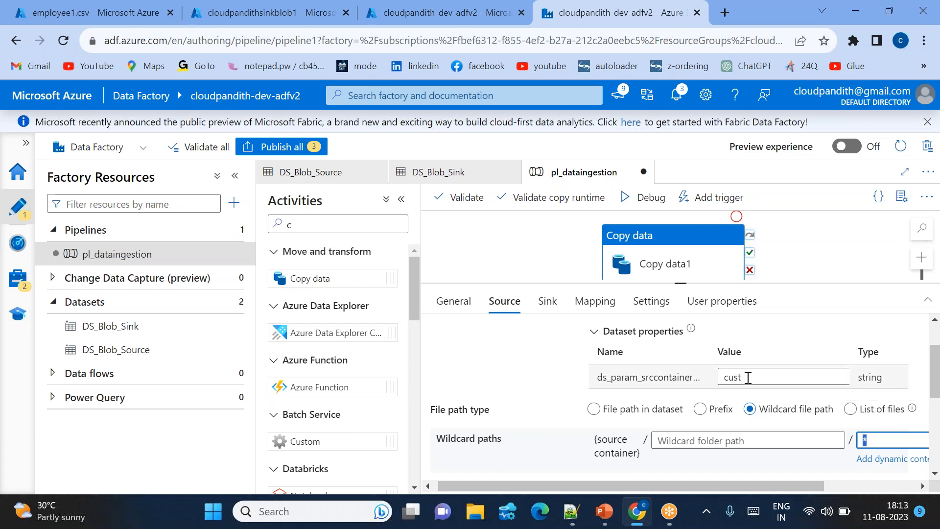
{"action": "left_click", "coordinate": [722, 377]}
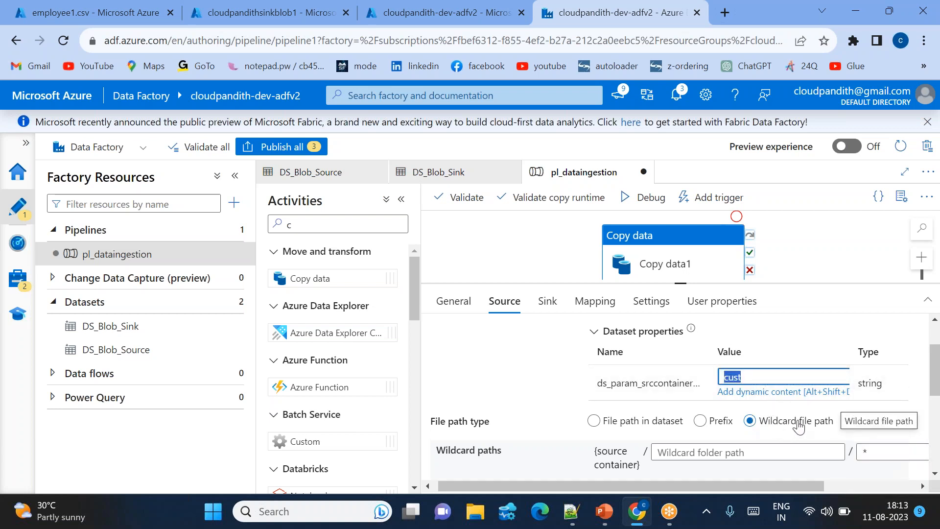
{"action": "left_click", "coordinate": [880, 447]}
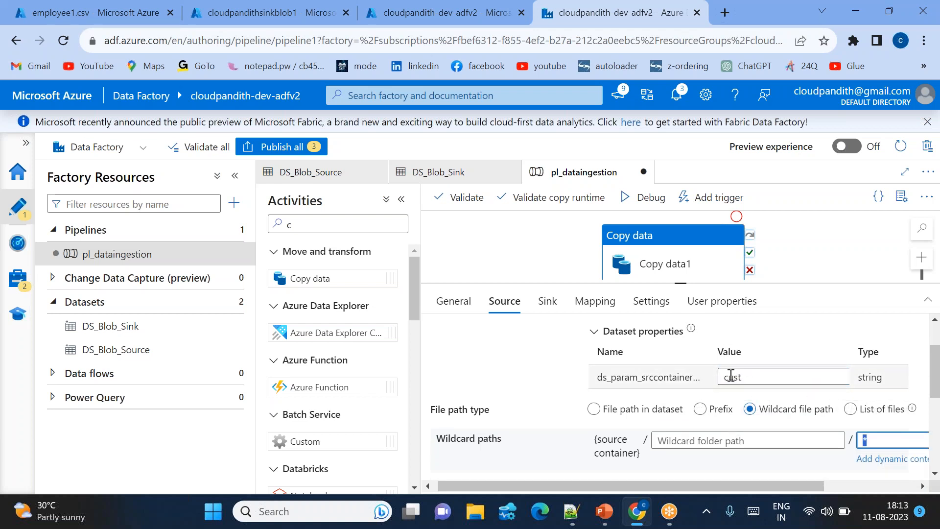
Review the source and sink container parameters, start a debug run of pl_dataingestion and refresh its run status.
{"action": "scroll", "coordinate": [731, 374], "scroll_direction": "up", "scroll_amount": 1}
{"action": "scroll", "coordinate": [731, 375], "scroll_direction": "up", "scroll_amount": 1}
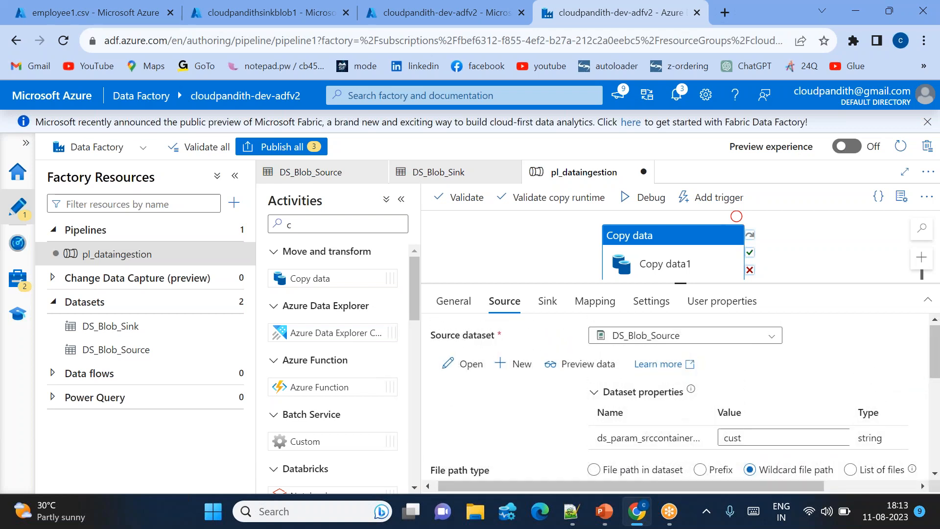
{"action": "left_click", "coordinate": [549, 305]}
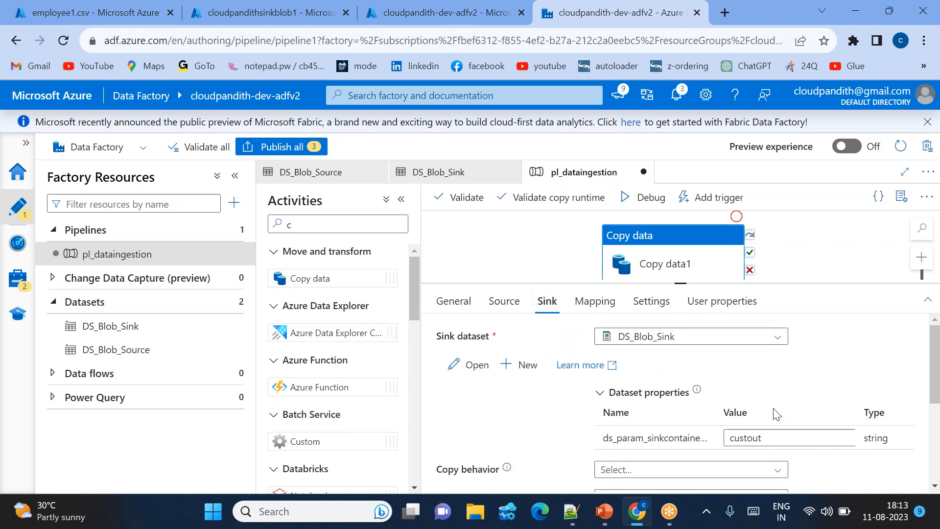
{"action": "left_click", "coordinate": [505, 301]}
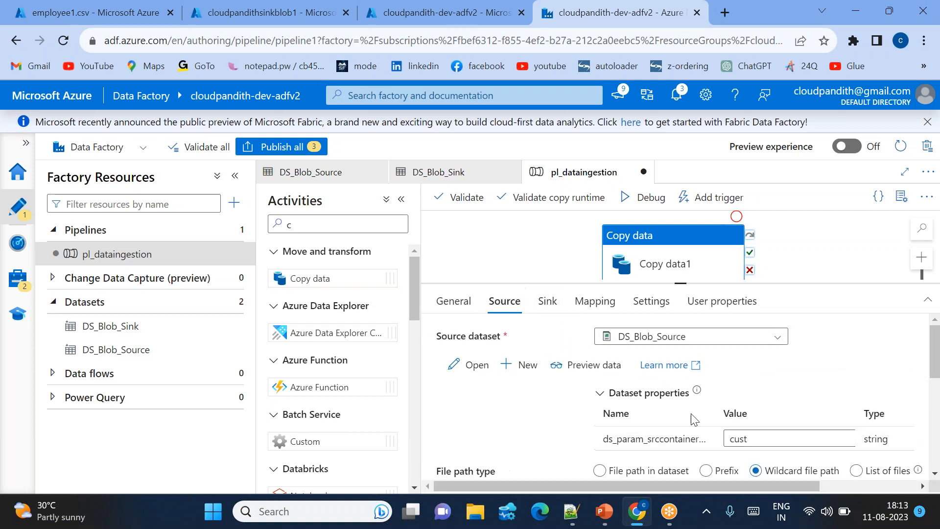
{"action": "left_click", "coordinate": [546, 309]}
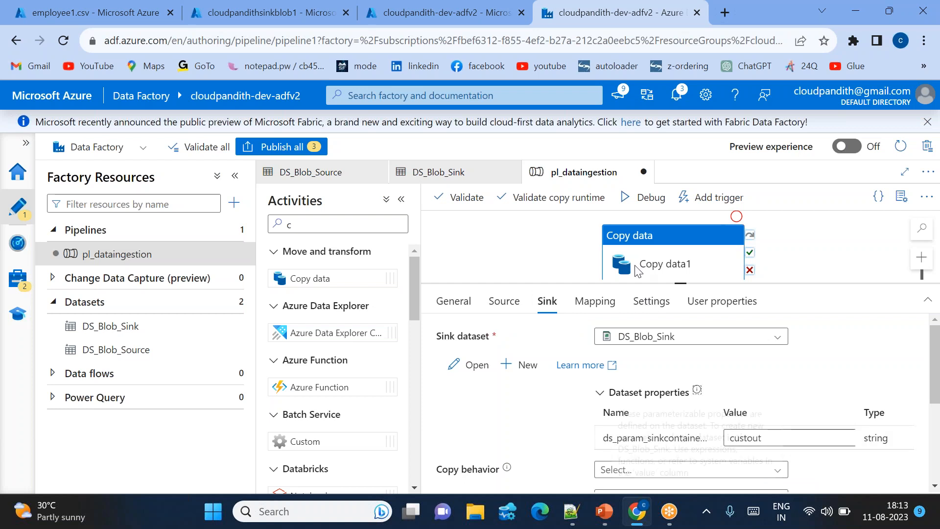
{"action": "left_click", "coordinate": [651, 198]}
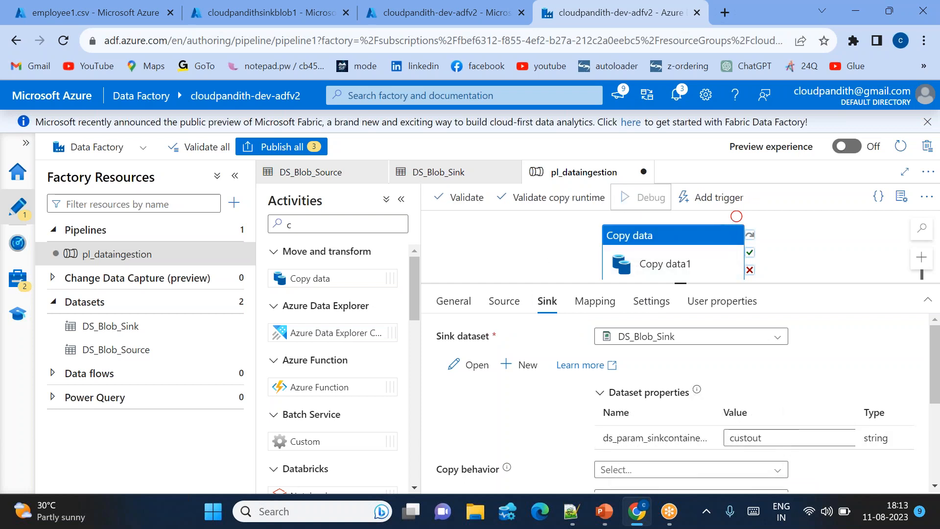
{"action": "left_click", "coordinate": [814, 258]}
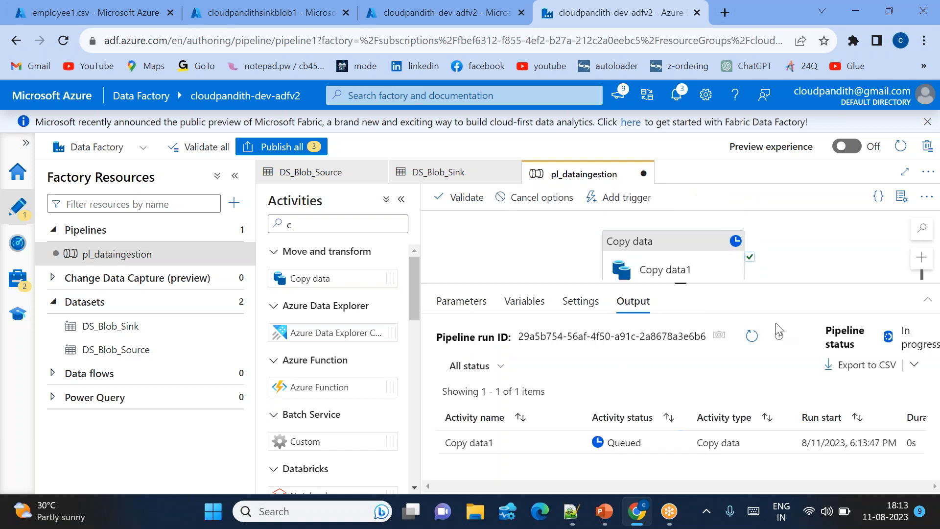
{"action": "left_click", "coordinate": [749, 337]}
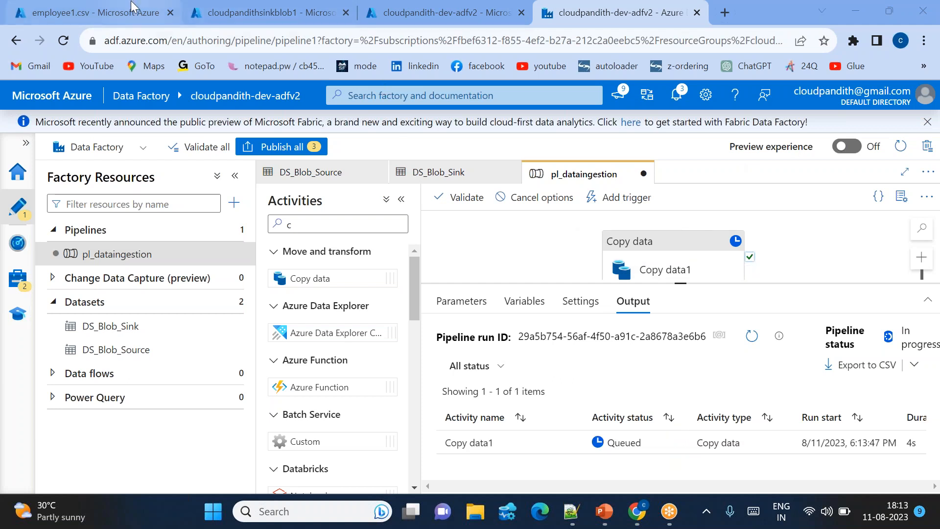
Switch to the cloudpandithsinkblob1 storage account and inspect the contents of realdata.csv in the custout container.
{"action": "left_click", "coordinate": [264, 12]}
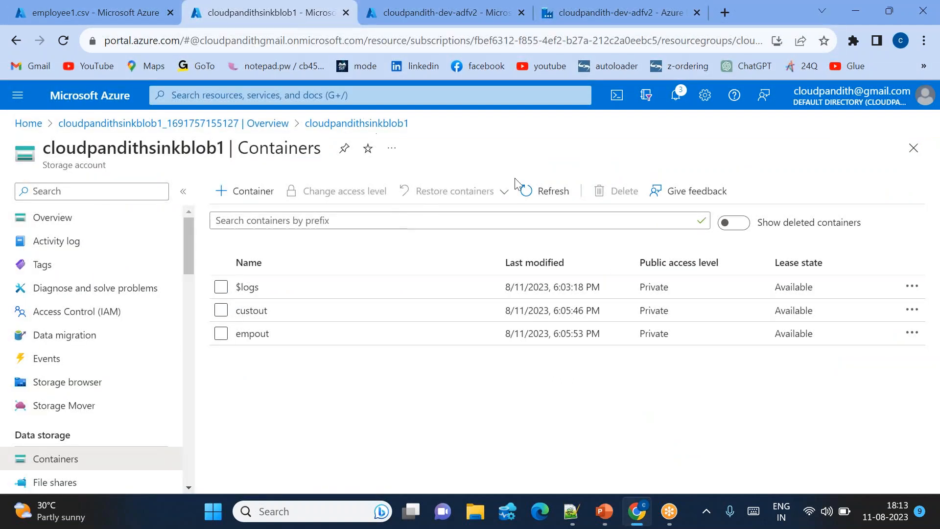
{"action": "left_click", "coordinate": [264, 311]}
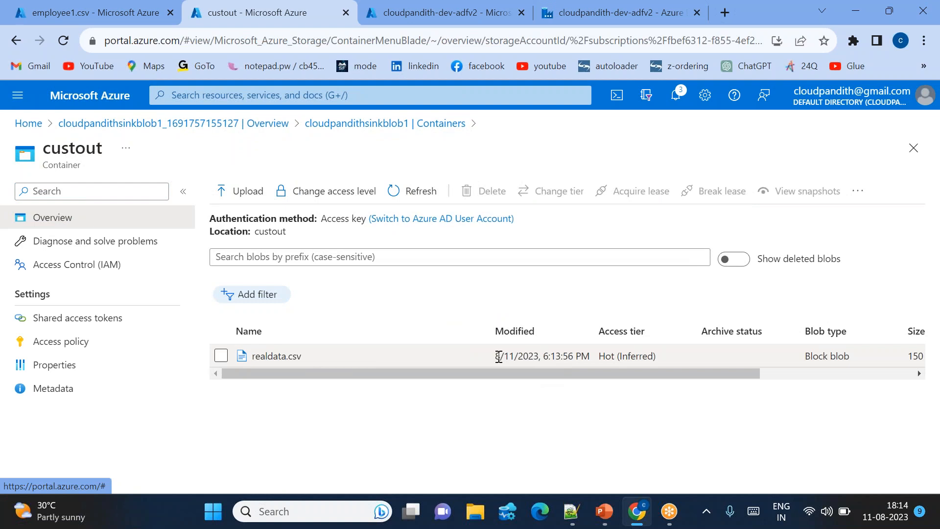
{"action": "left_click_drag", "start_coordinate": [524, 356], "coordinate": [590, 356]}
{"action": "left_click", "coordinate": [420, 361]}
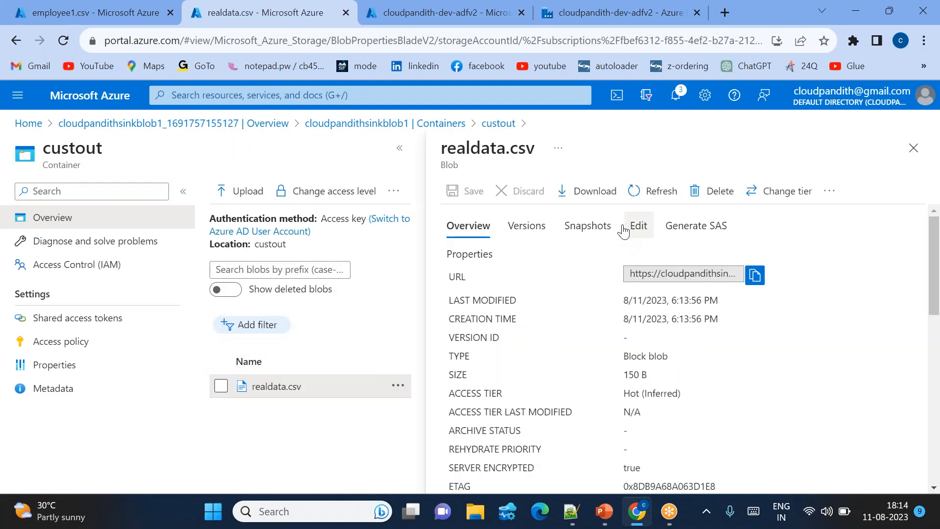
{"action": "left_click", "coordinate": [641, 232]}
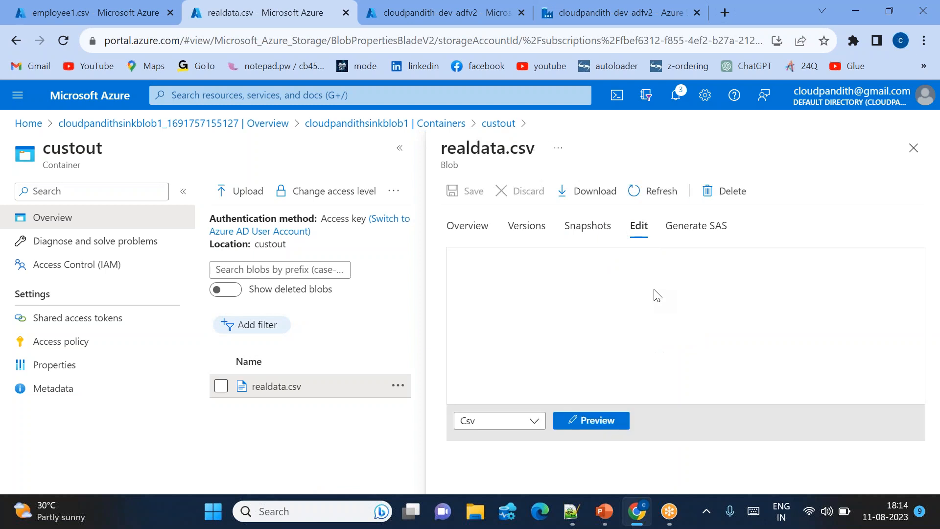
{"action": "left_click_drag", "start_coordinate": [515, 257], "coordinate": [682, 315]}
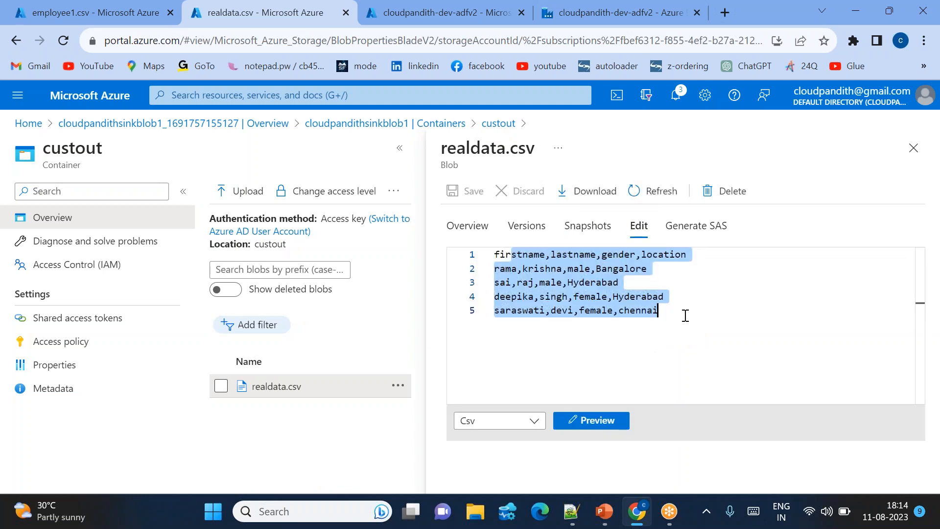
{"action": "left_click", "coordinate": [685, 315]}
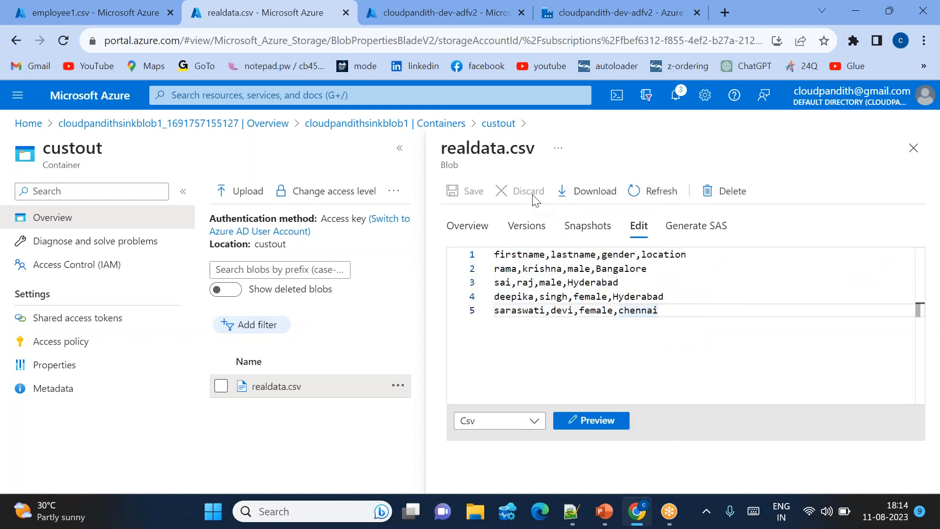
Return to Data Factory Studio and set the Copy data source dataset's container parameter to emp.
{"action": "left_click", "coordinate": [555, 20]}
{"action": "left_click", "coordinate": [646, 261]}
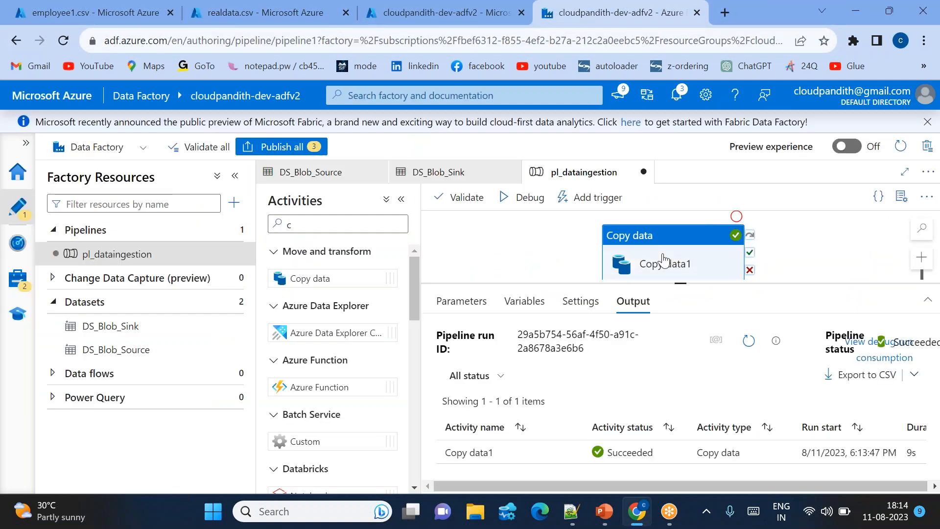
{"action": "left_click", "coordinate": [504, 301]}
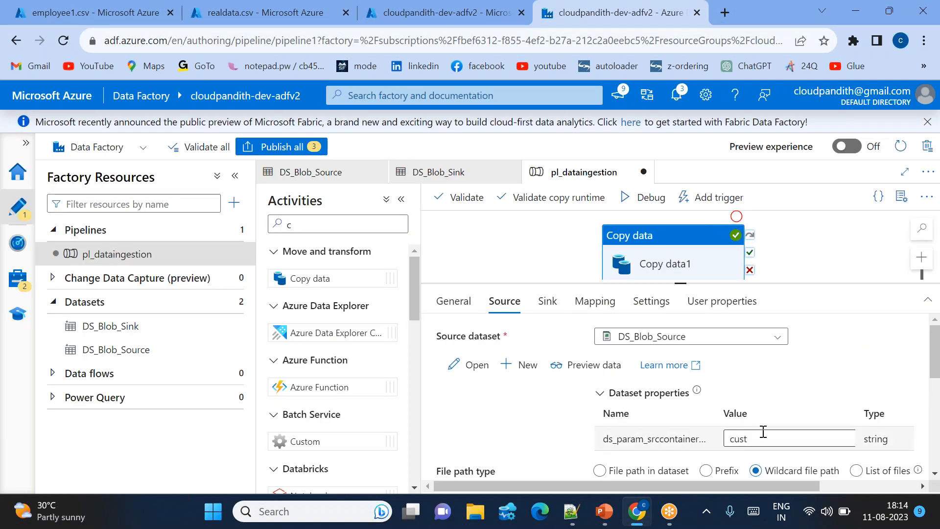
{"action": "double_click", "coordinate": [731, 438]}
{"action": "key", "text": "BackSpace"}
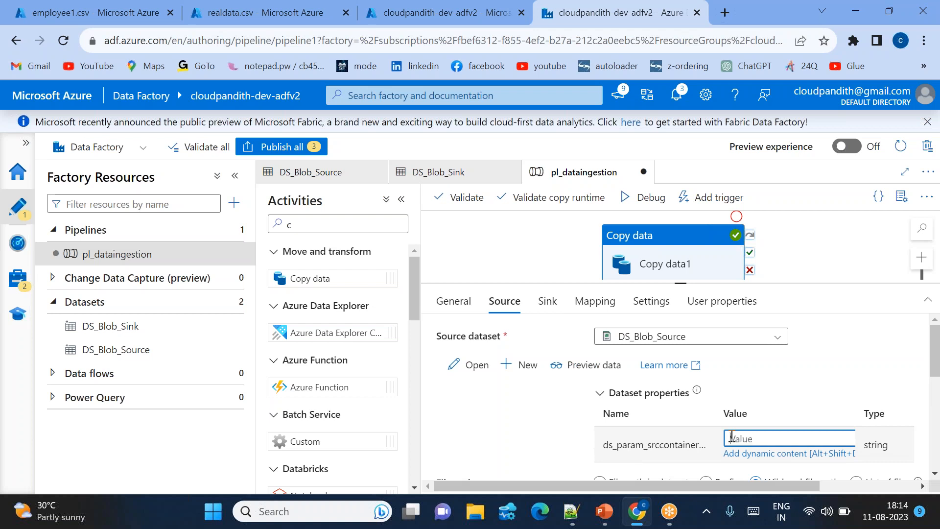
{"action": "type", "text": "emp"}
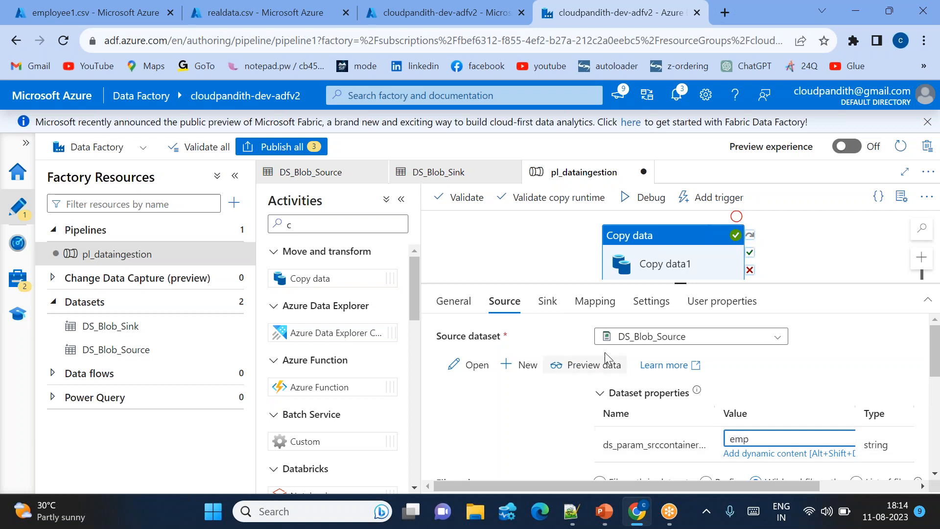
Set the sink dataset's container parameter to empout.
{"action": "left_click", "coordinate": [547, 300]}
{"action": "double_click", "coordinate": [775, 439]}
{"action": "type", "text": "empout"}
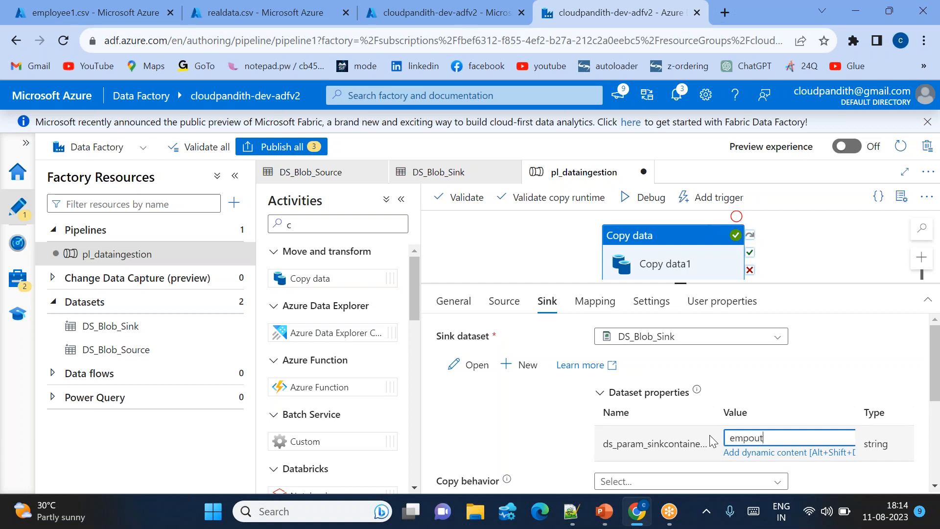
{"action": "left_click", "coordinate": [709, 434]}
Debug pl_dataingestion with the employee containers and refresh the activity run status until it finishes.
{"action": "left_click", "coordinate": [642, 197]}
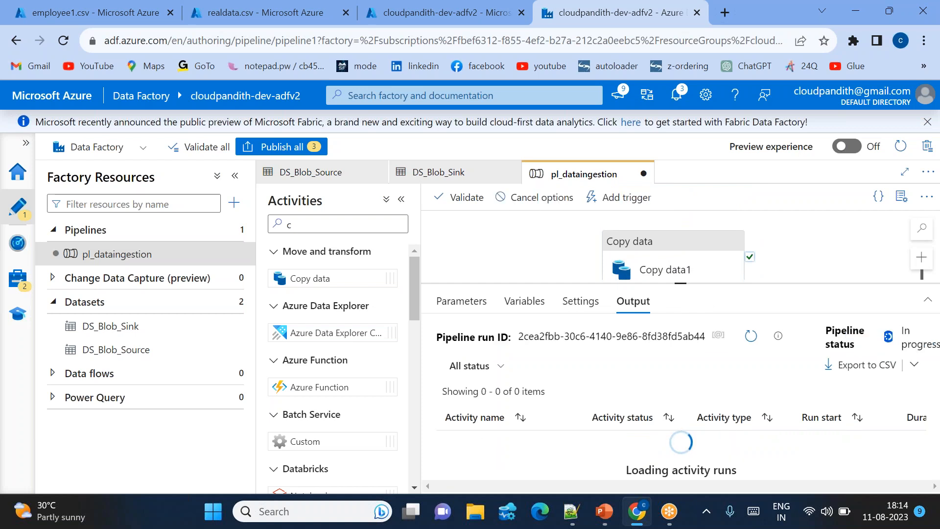
{"action": "left_click", "coordinate": [751, 337]}
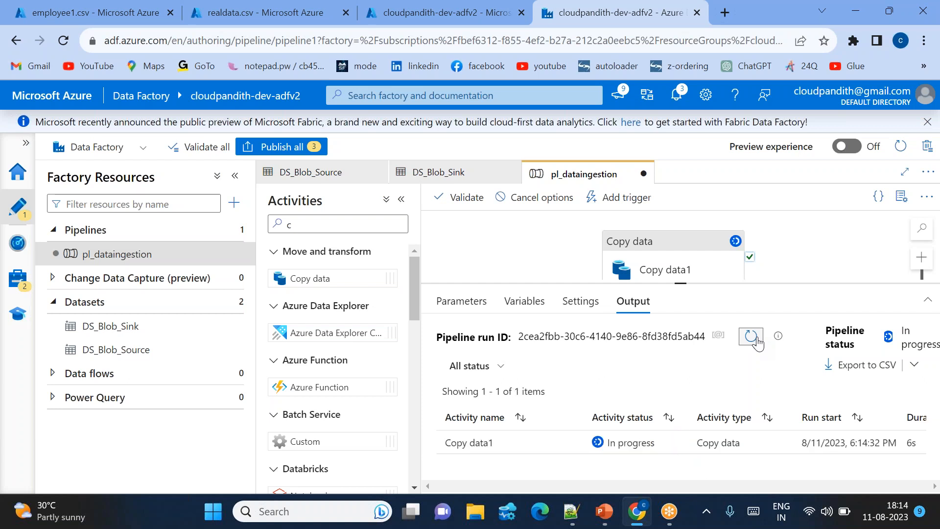
{"action": "left_click", "coordinate": [751, 337]}
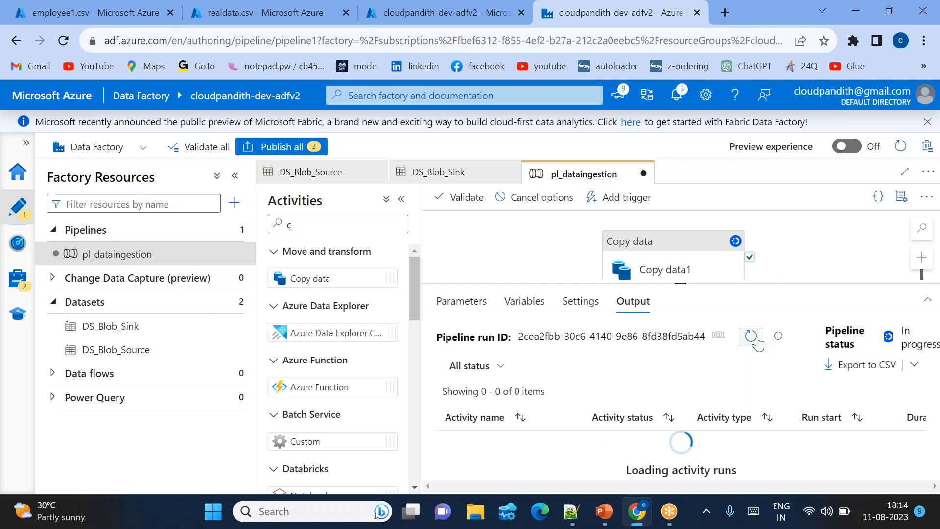
{"action": "left_click", "coordinate": [757, 340]}
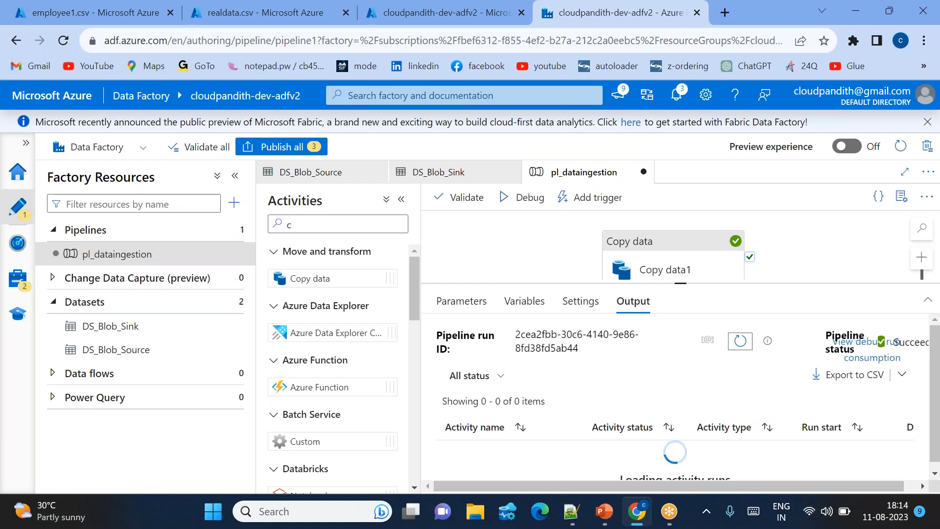
Switch to the sink storage account, inspect the contents of employee1.csv in the empout container and close the blob.
{"action": "left_click", "coordinate": [272, 14]}
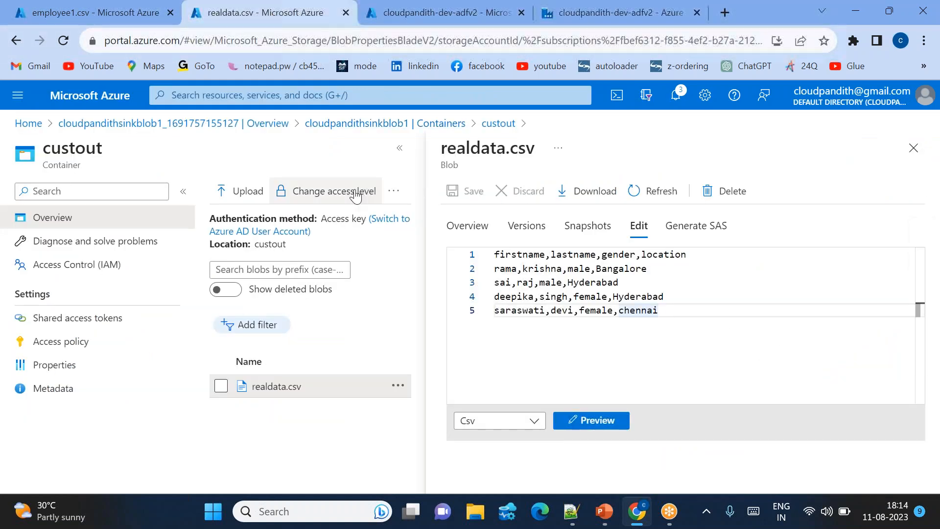
{"action": "left_click", "coordinate": [447, 124]}
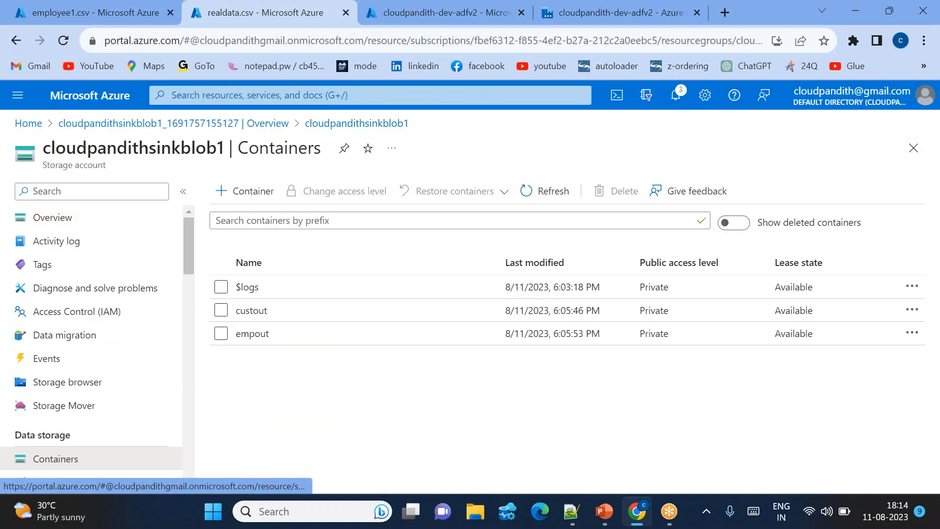
{"action": "left_click", "coordinate": [288, 342]}
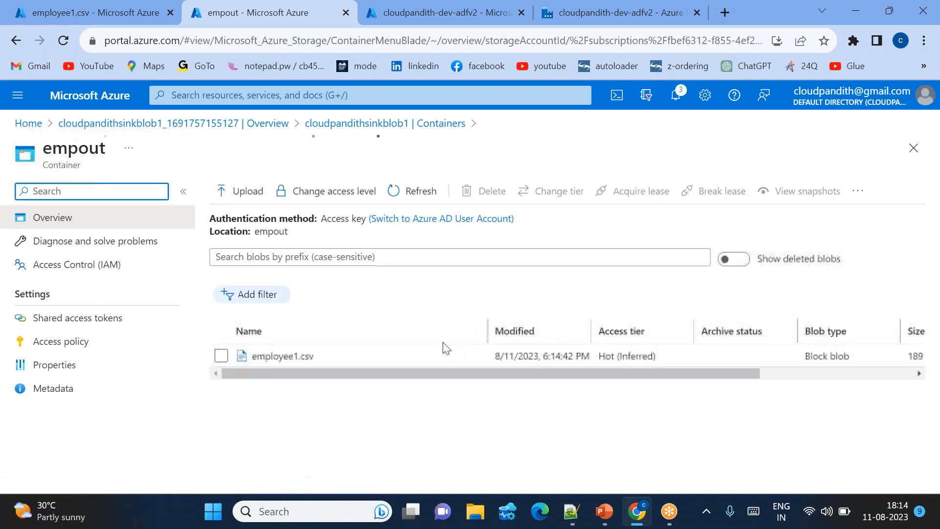
{"action": "left_click", "coordinate": [288, 357]}
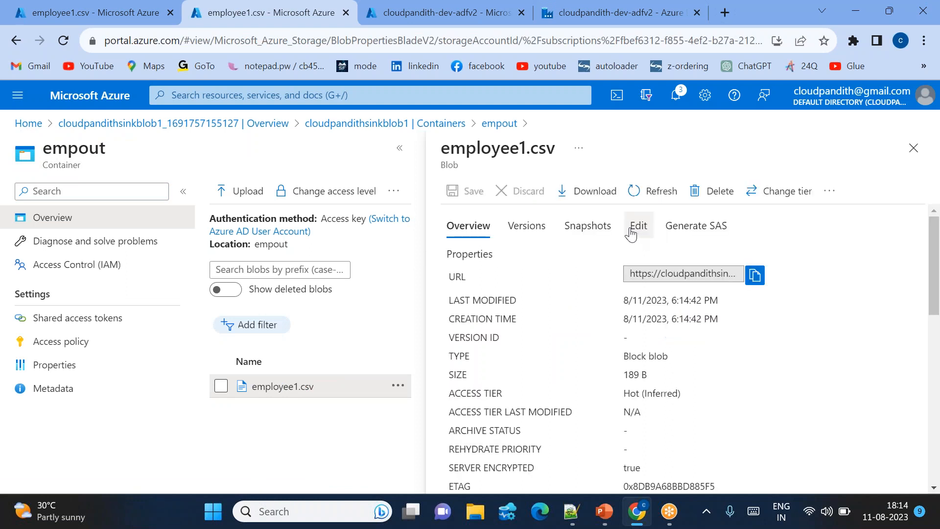
{"action": "left_click", "coordinate": [636, 226]}
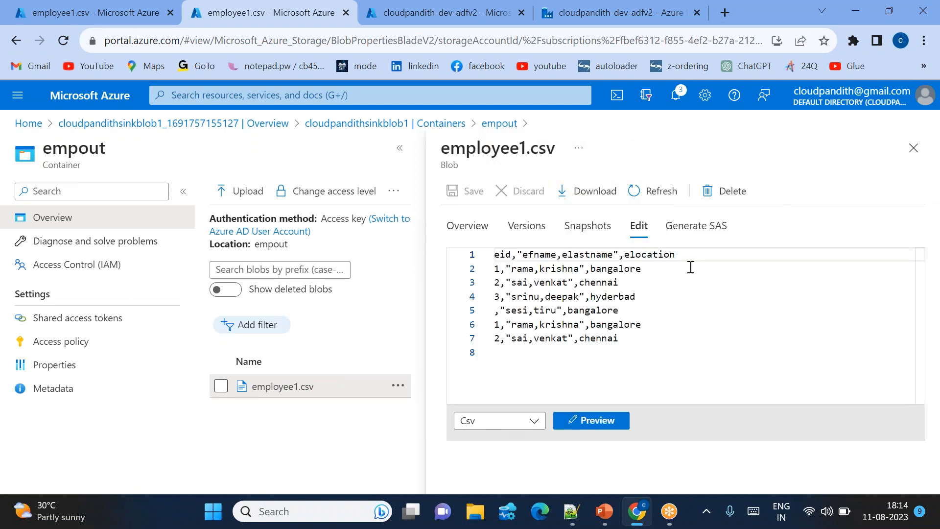
{"action": "left_click", "coordinate": [926, 139]}
{"action": "left_click", "coordinate": [913, 148]}
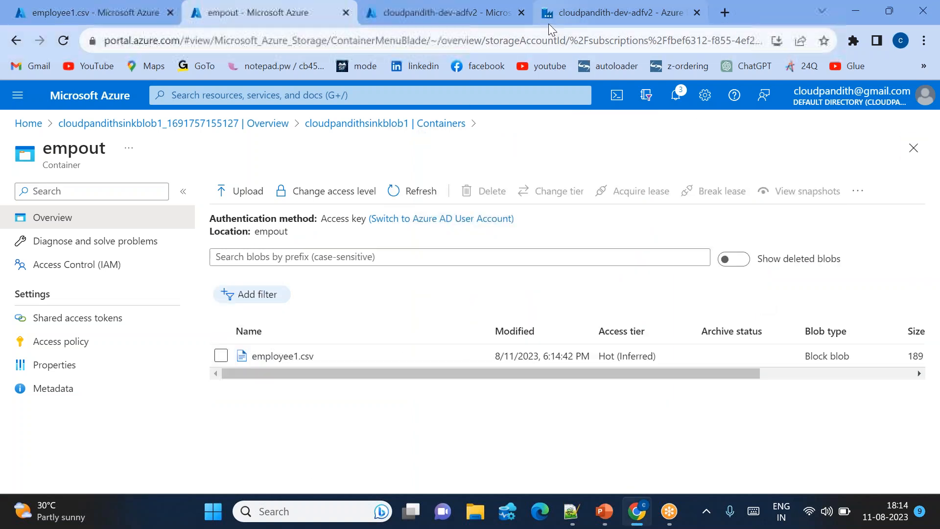
Return to Data Factory Studio and set the Copy data sink dataset's container parameter to empdata.
{"action": "left_click", "coordinate": [549, 24]}
{"action": "left_click", "coordinate": [637, 252]}
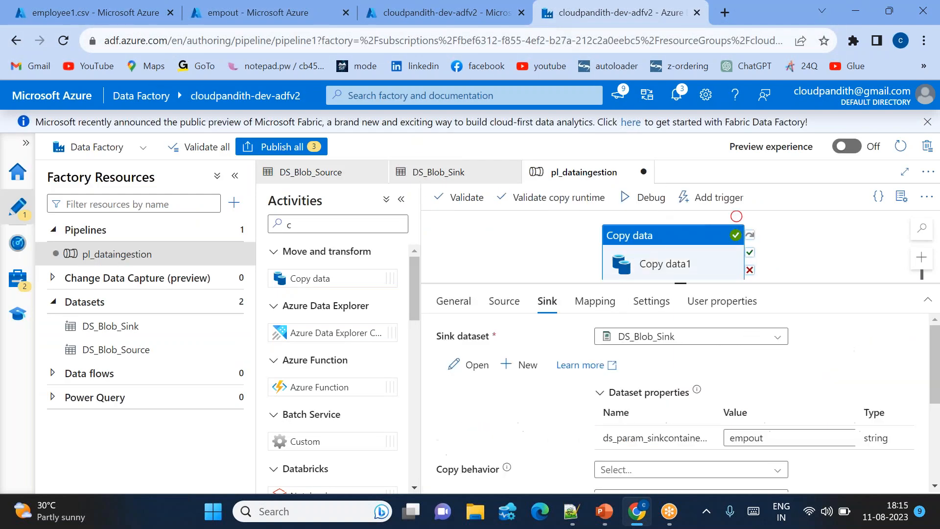
{"action": "left_click", "coordinate": [503, 301]}
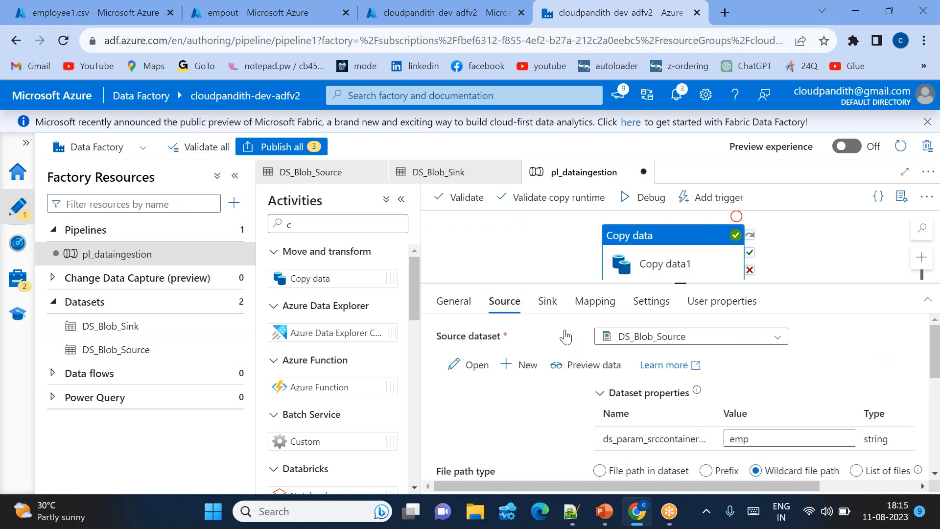
{"action": "left_click", "coordinate": [546, 301]}
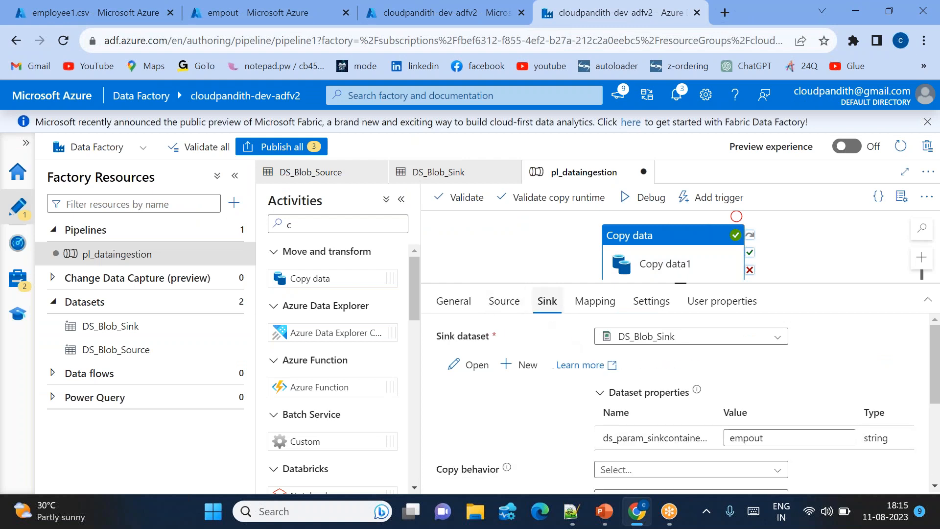
{"action": "left_click", "coordinate": [801, 440]}
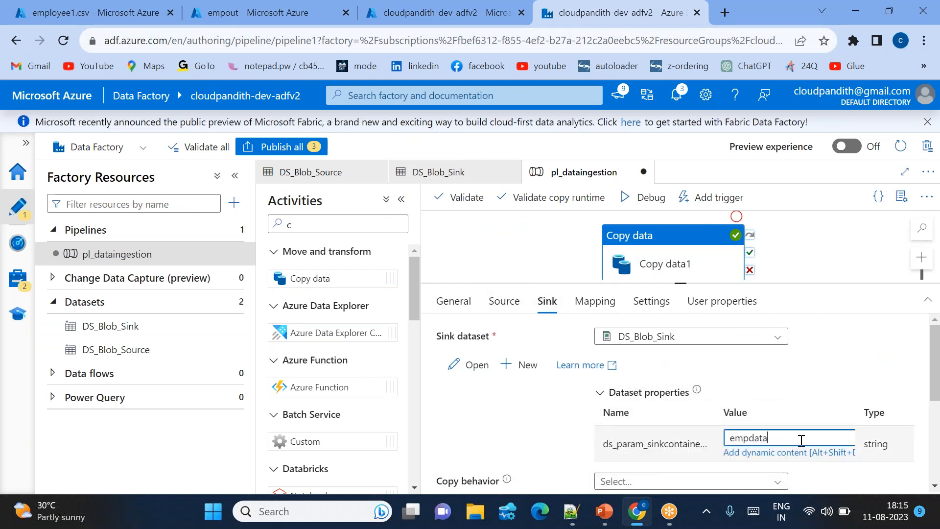
Debug pl_dataingestion with the new sink container and refresh the Copy data1 run status until it finishes.
{"action": "left_click", "coordinate": [643, 198]}
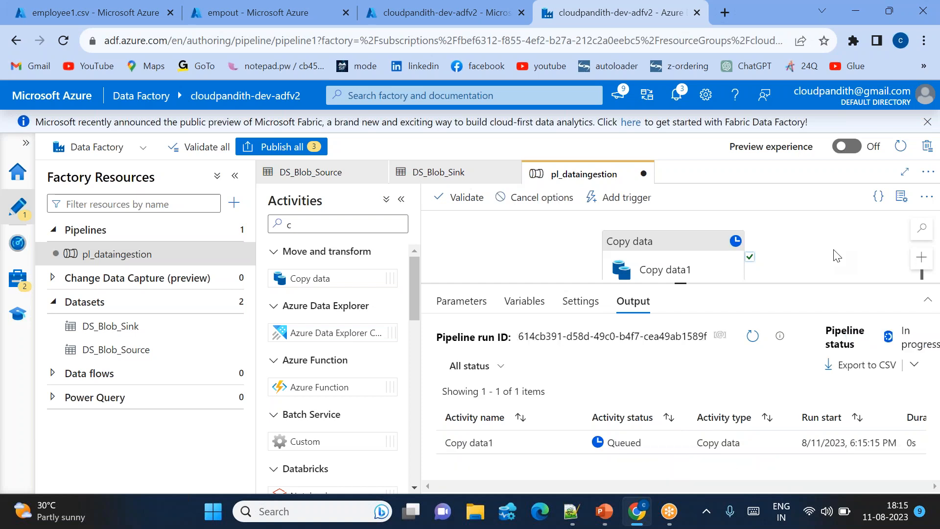
{"action": "left_click", "coordinate": [753, 336]}
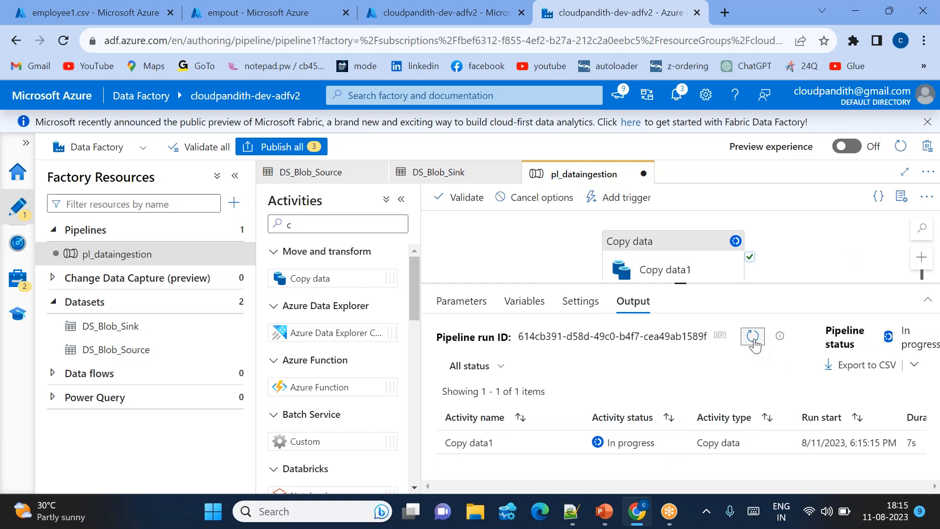
{"action": "left_click", "coordinate": [752, 336]}
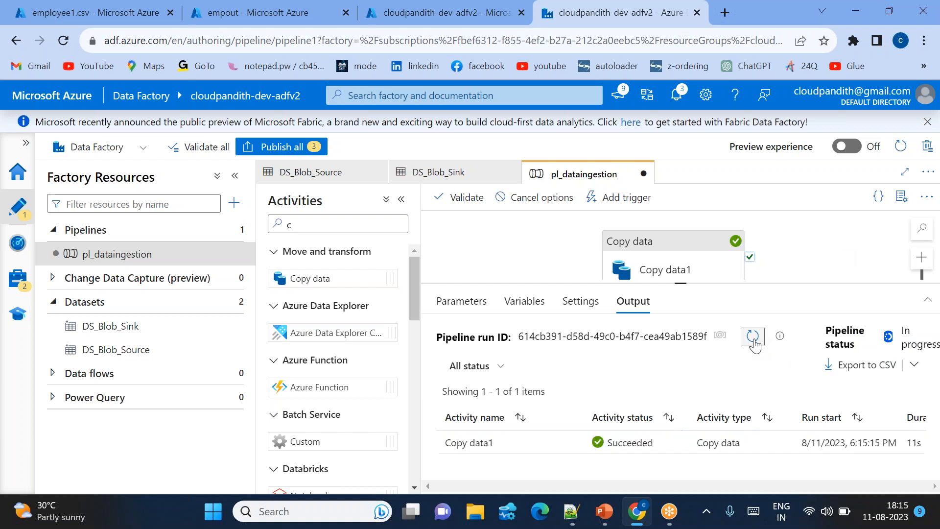
Switch to the sink storage account, refresh its container list and inspect the contents of employee1.csv in the empdata container.
{"action": "left_click", "coordinate": [276, 6]}
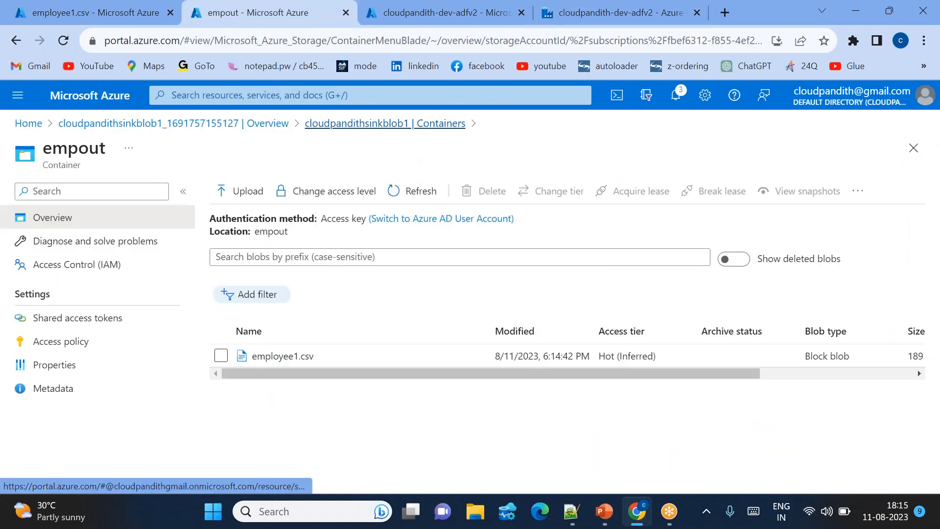
{"action": "left_click", "coordinate": [384, 123]}
{"action": "left_click", "coordinate": [545, 190]}
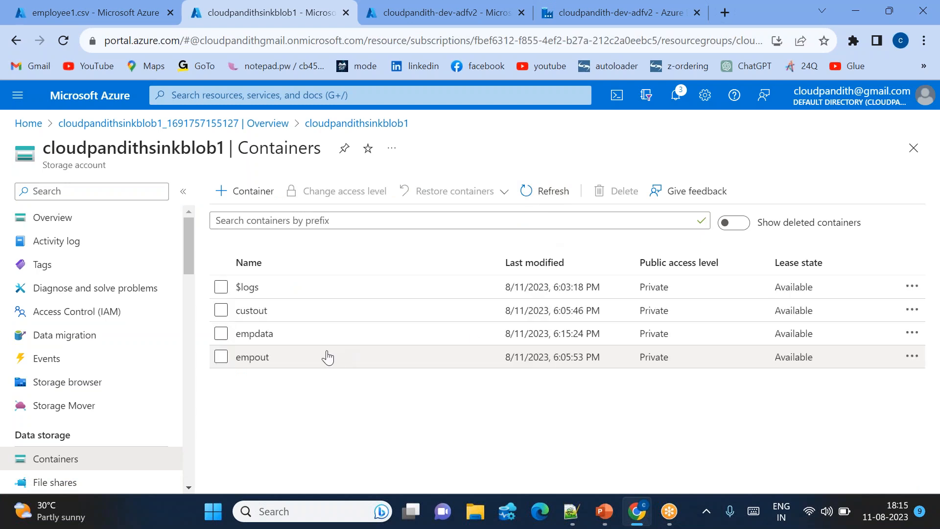
{"action": "left_click", "coordinate": [263, 337]}
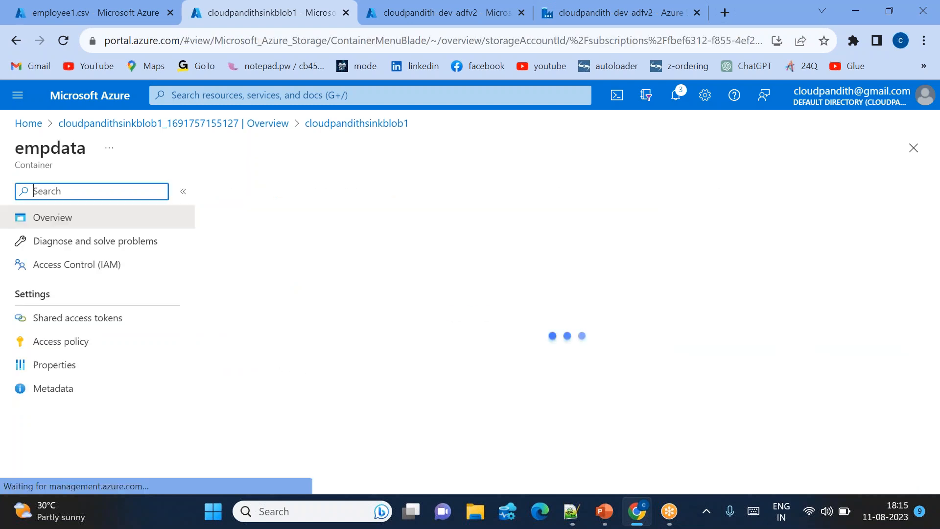
{"action": "left_click", "coordinate": [264, 356]}
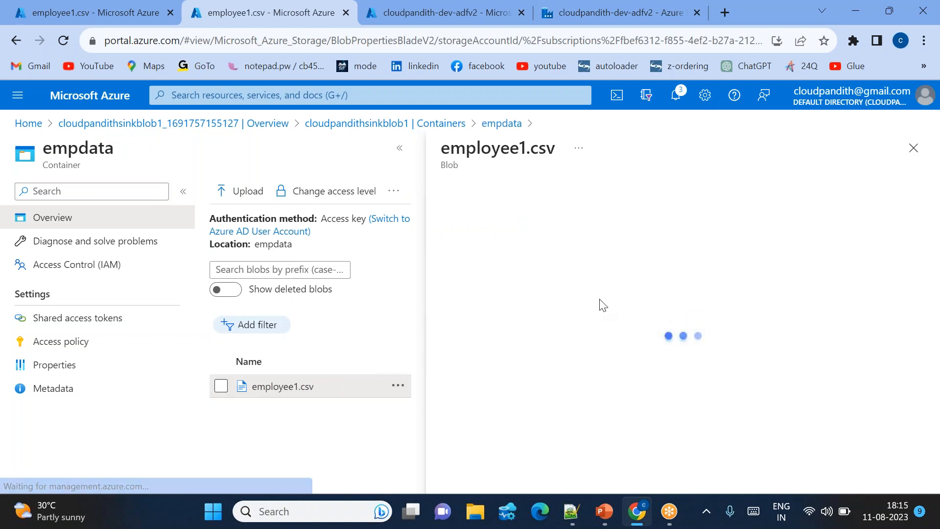
{"action": "left_click", "coordinate": [646, 227]}
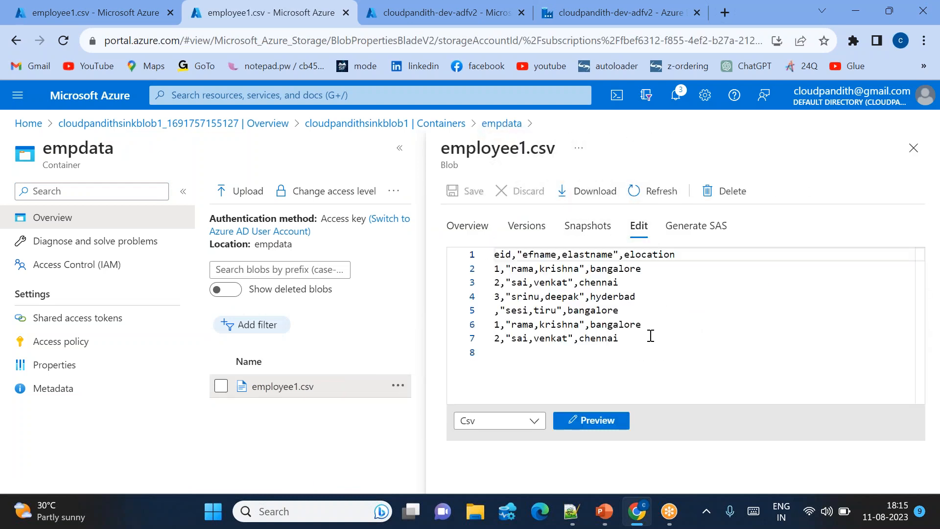
{"action": "key", "text": "ctrl+a"}
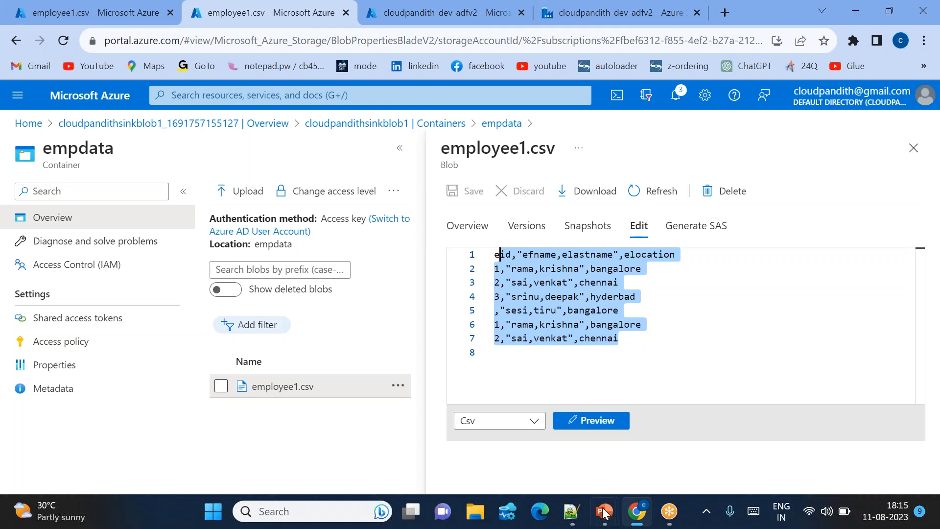
Switch to the running PowerPoint slide show and advance from the Hands-on Steps slide to the first Summary question.
{"action": "mouse_move", "coordinate": [606, 524]}
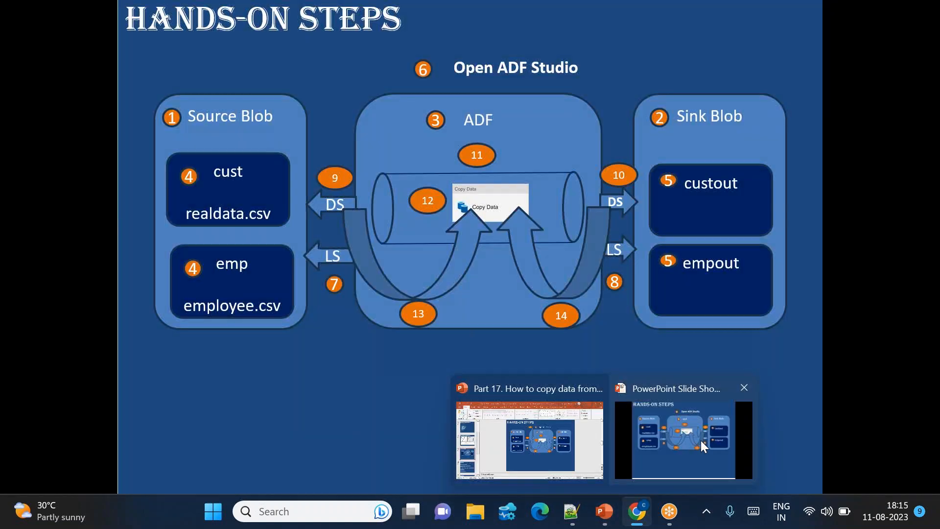
{"action": "left_click", "coordinate": [701, 440]}
{"action": "key", "text": "Right"}
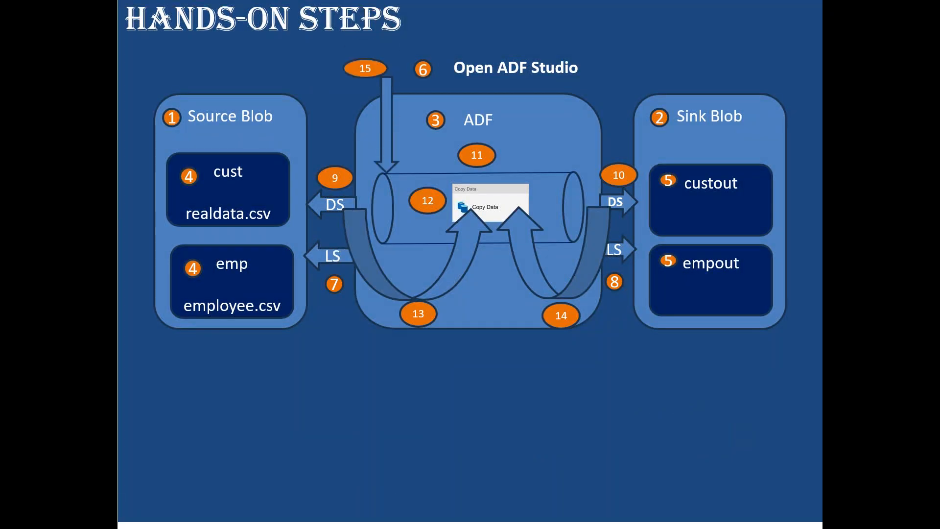
{"action": "key", "text": "Right"}
{"action": "key", "text": "Right"}
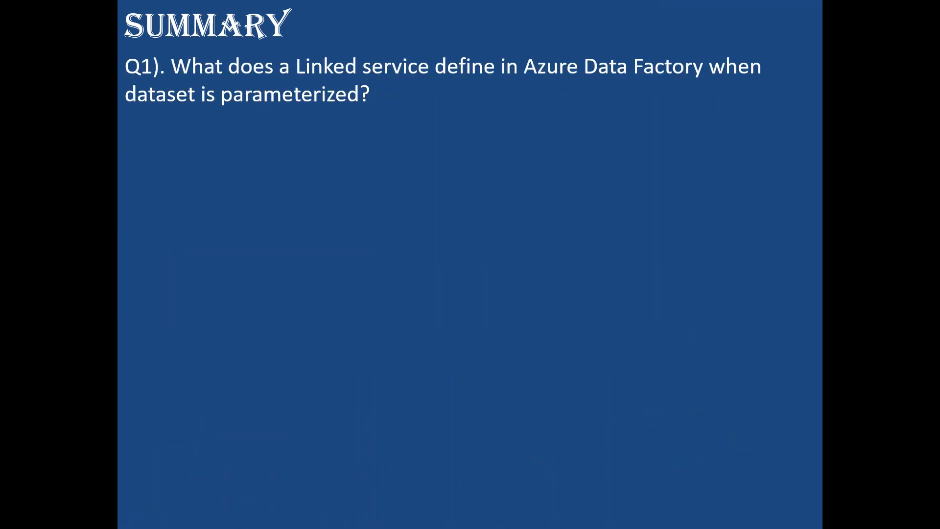